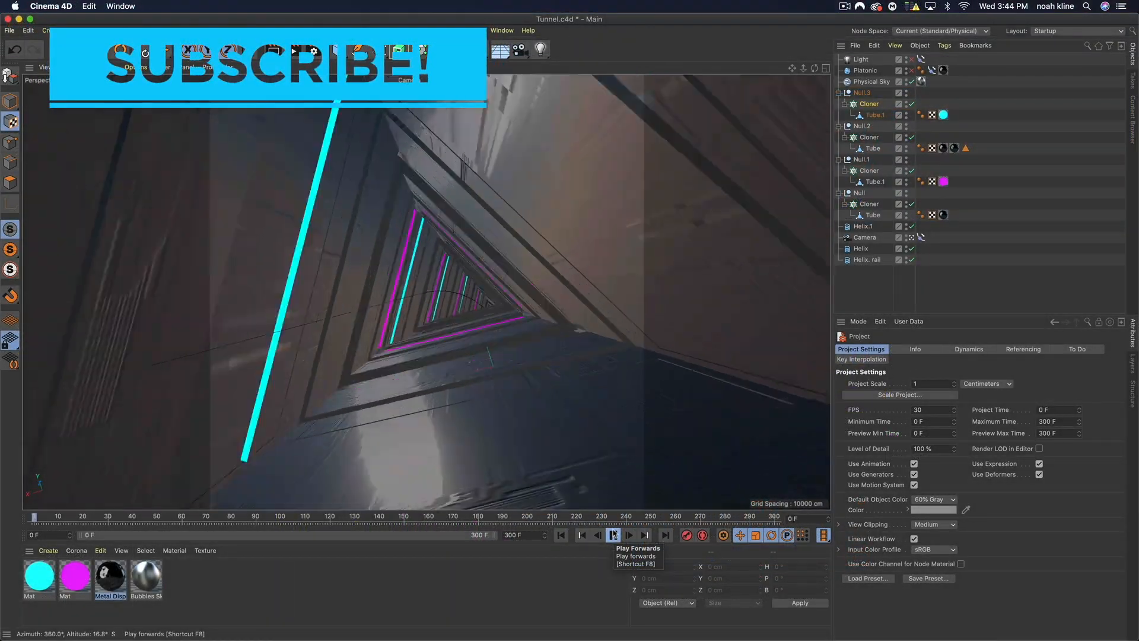
Play the finished tunnel animation in the camera view and stop it to preview the target look.
{"action": "left_click", "coordinate": [614, 536]}
{"action": "left_click", "coordinate": [353, 584]}
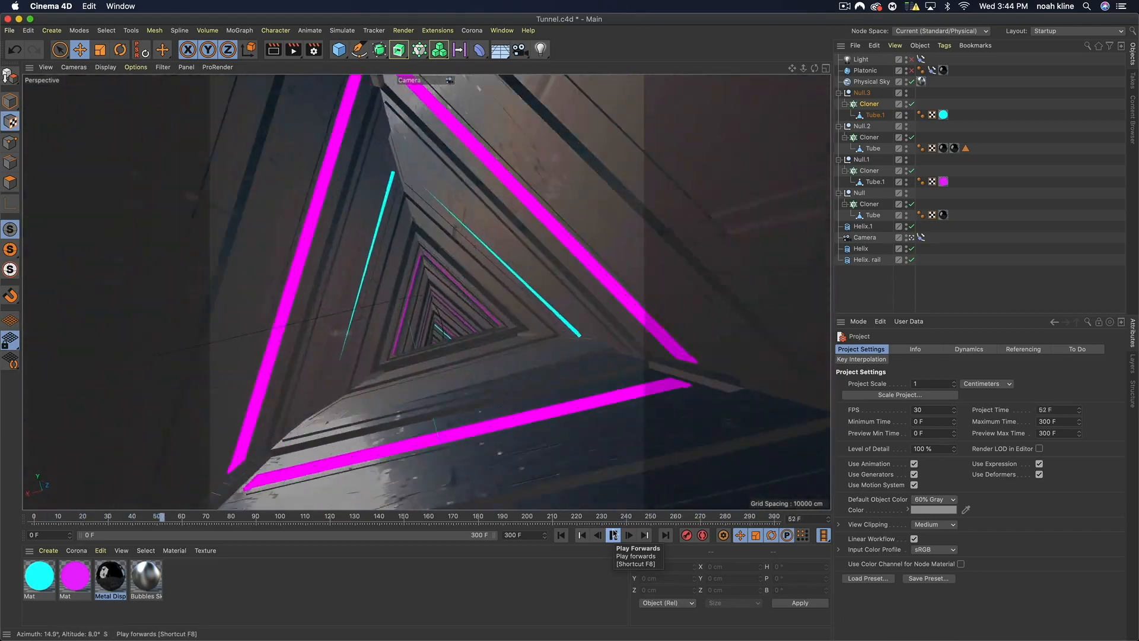
{"action": "left_click", "coordinate": [613, 534]}
{"action": "left_click", "coordinate": [358, 601]}
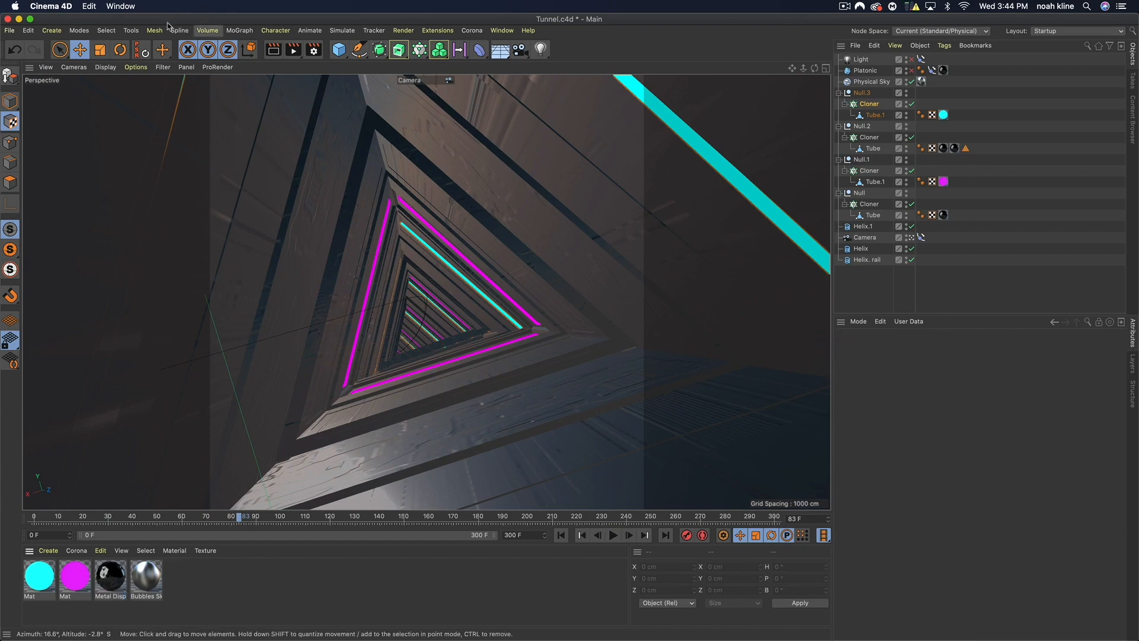
Create a new project and set its render output size to 600 by 600 pixels.
{"action": "left_click", "coordinate": [10, 31]}
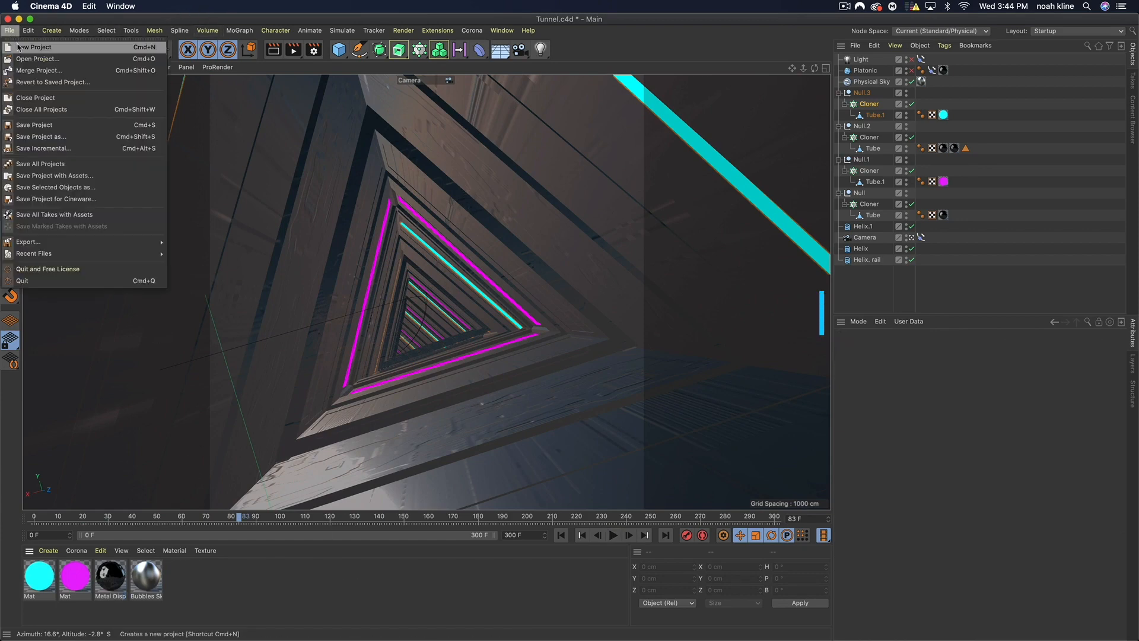
{"action": "left_click", "coordinate": [25, 49]}
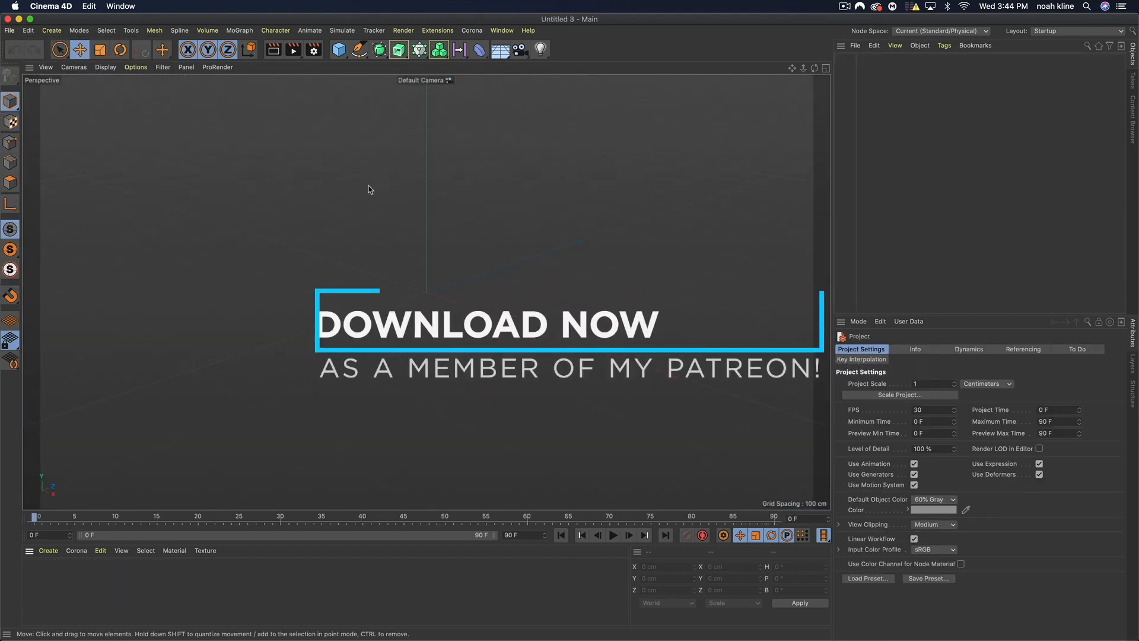
{"action": "left_click", "coordinate": [313, 50]}
{"action": "left_click_drag", "start_coordinate": [355, 56], "coordinate": [317, 55]}
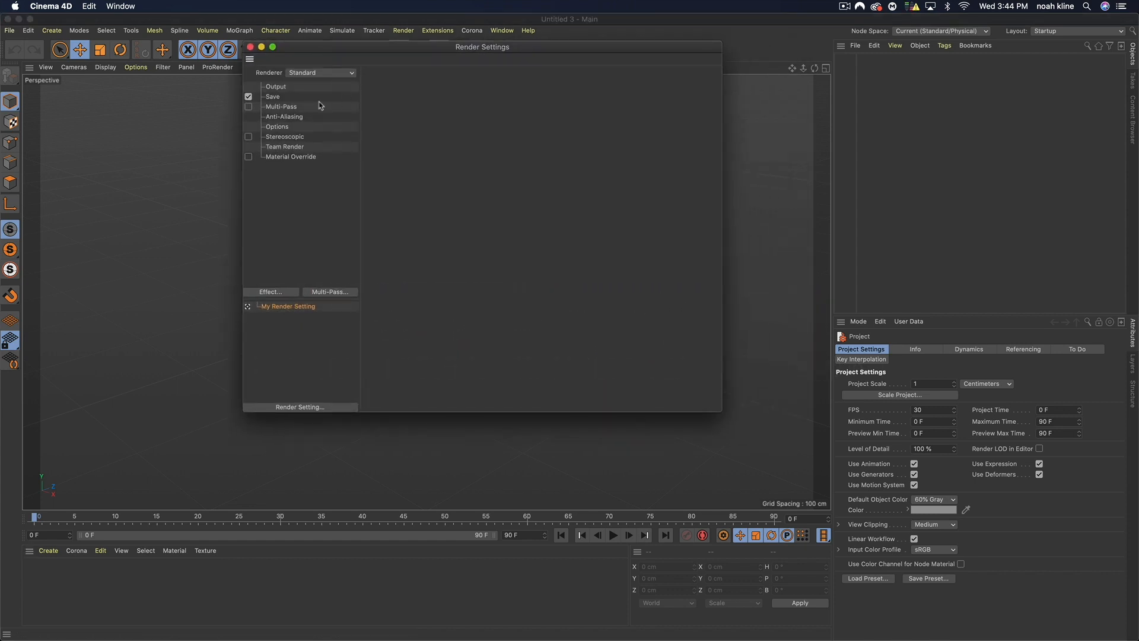
{"action": "left_click", "coordinate": [275, 88]}
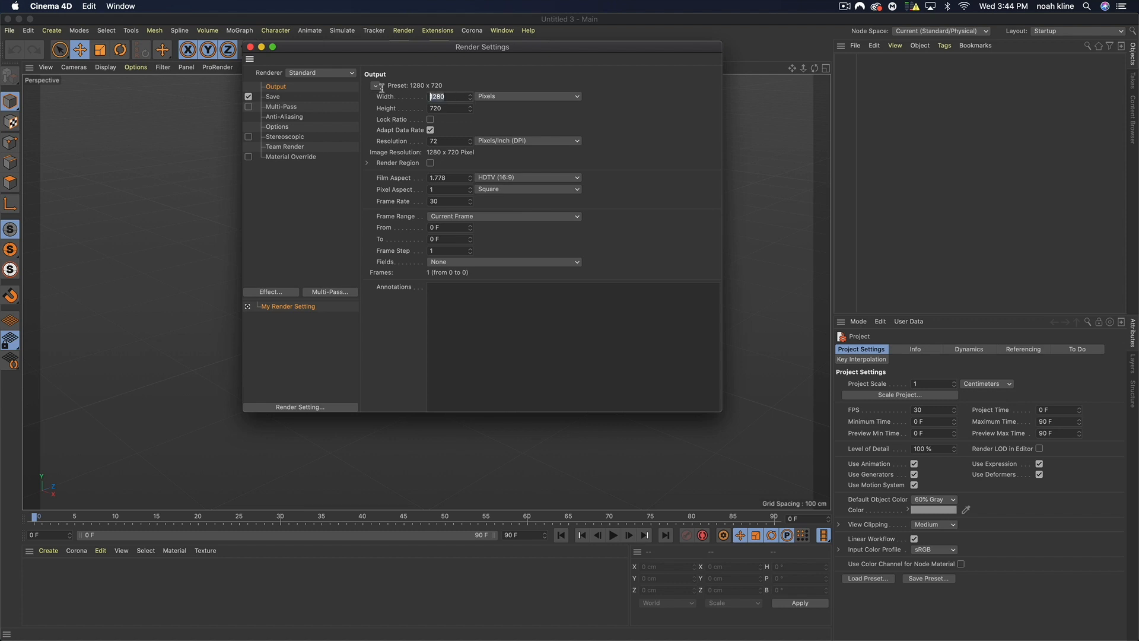
{"action": "type", "text": "600"}
{"action": "key", "text": "Tab"}
{"action": "type", "text": "600"}
{"action": "key", "text": "Return"}
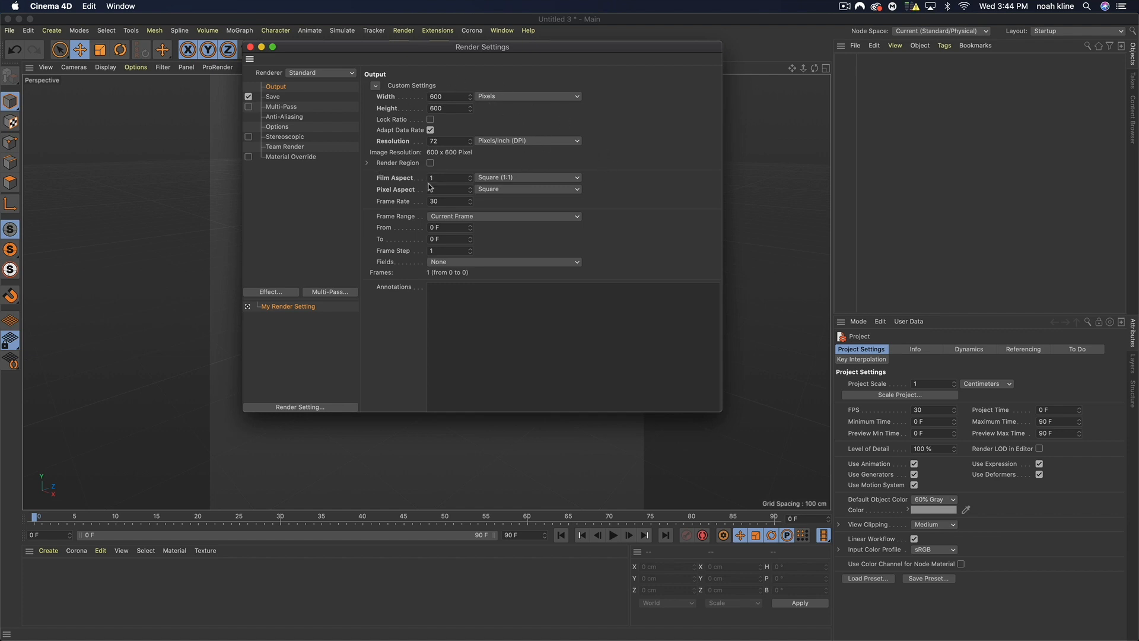
Set the timeline's end frame to 300 and extend the preview range to frame 300.
{"action": "left_click_drag", "start_coordinate": [524, 535], "coordinate": [478, 524]}
{"action": "type", "text": "30"}
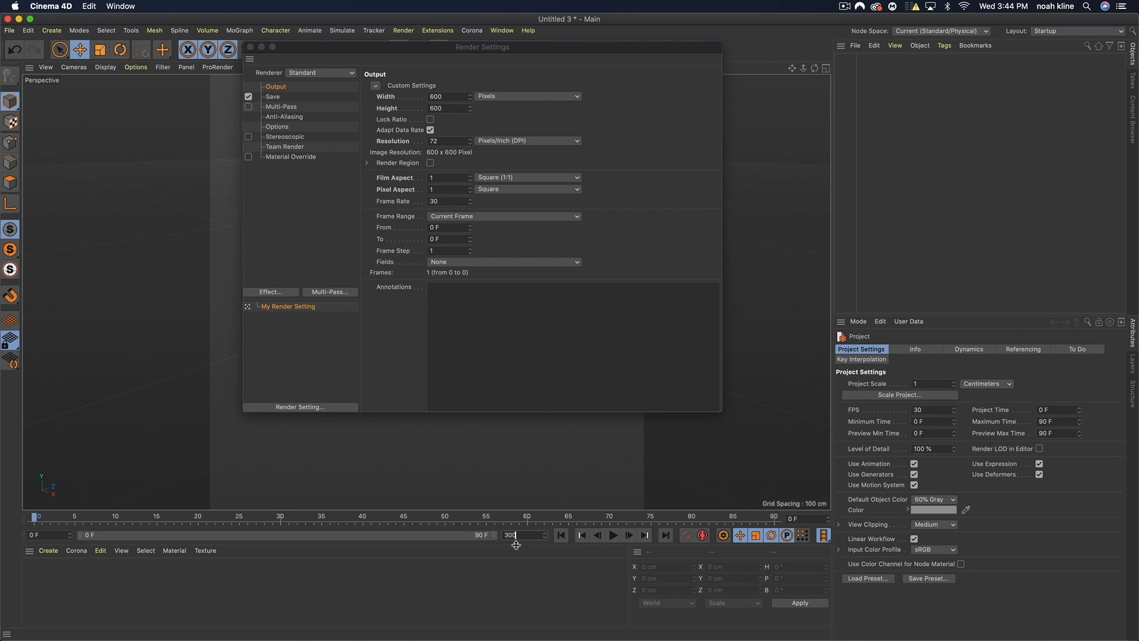
{"action": "type", "text": "0"}
{"action": "key", "text": "Return"}
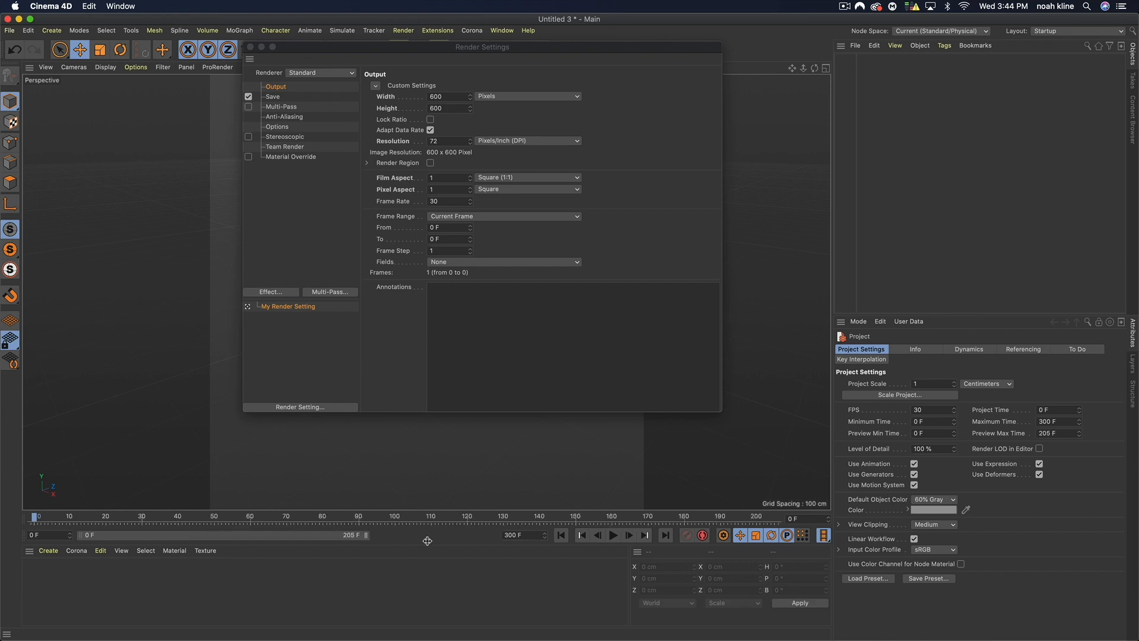
Set the render frame range to All Frames and the save format to MP4.
{"action": "left_click", "coordinate": [444, 218]}
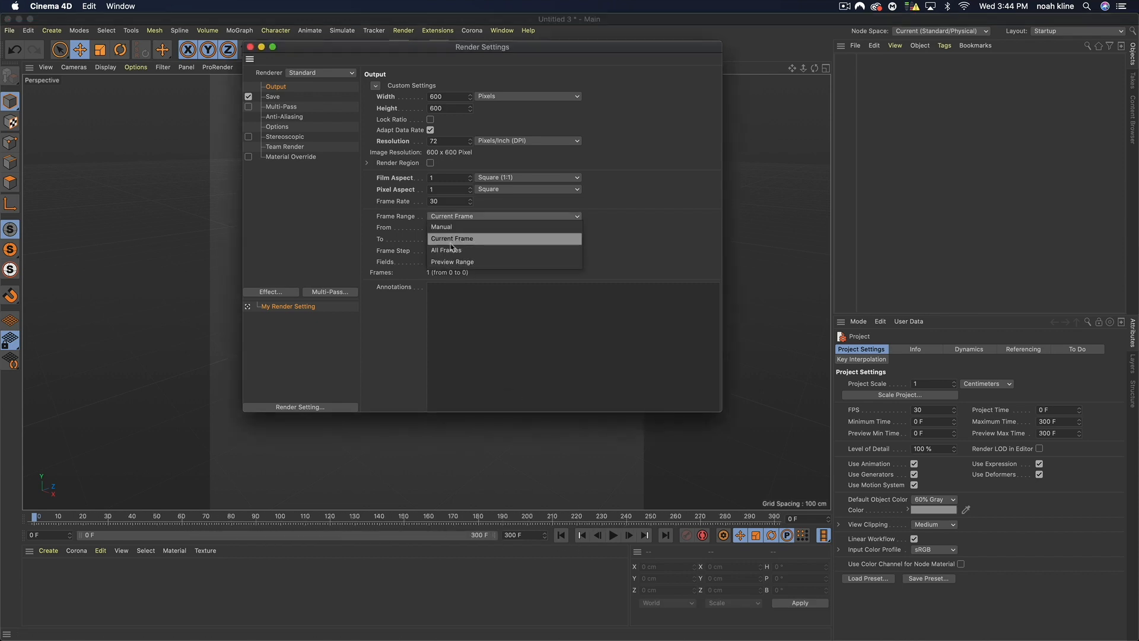
{"action": "left_click", "coordinate": [452, 249]}
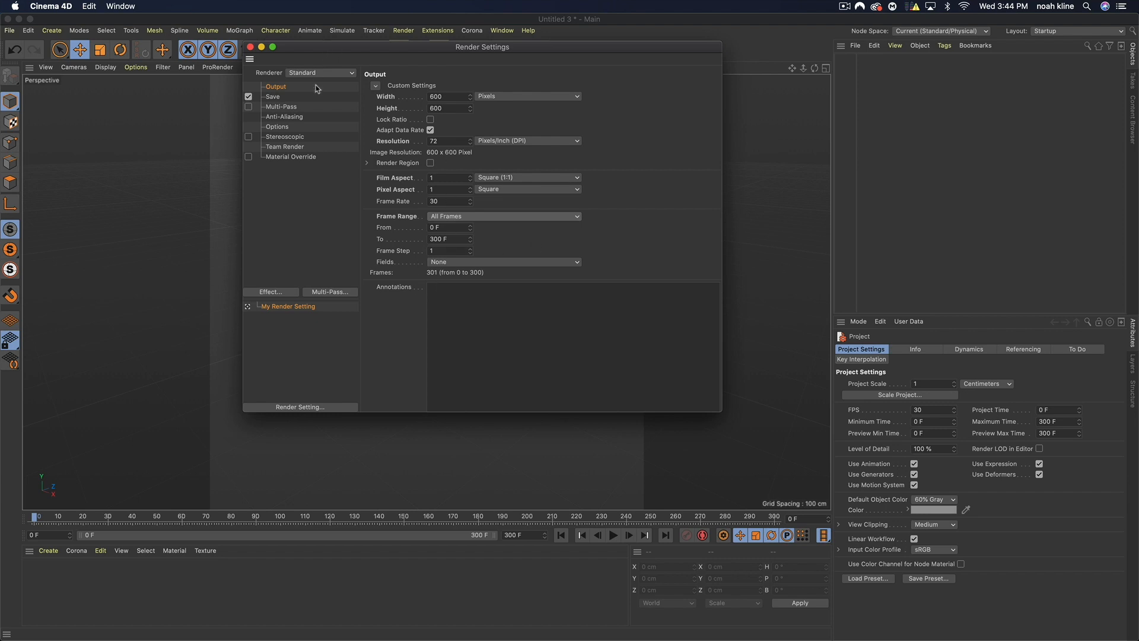
{"action": "left_click", "coordinate": [277, 99]}
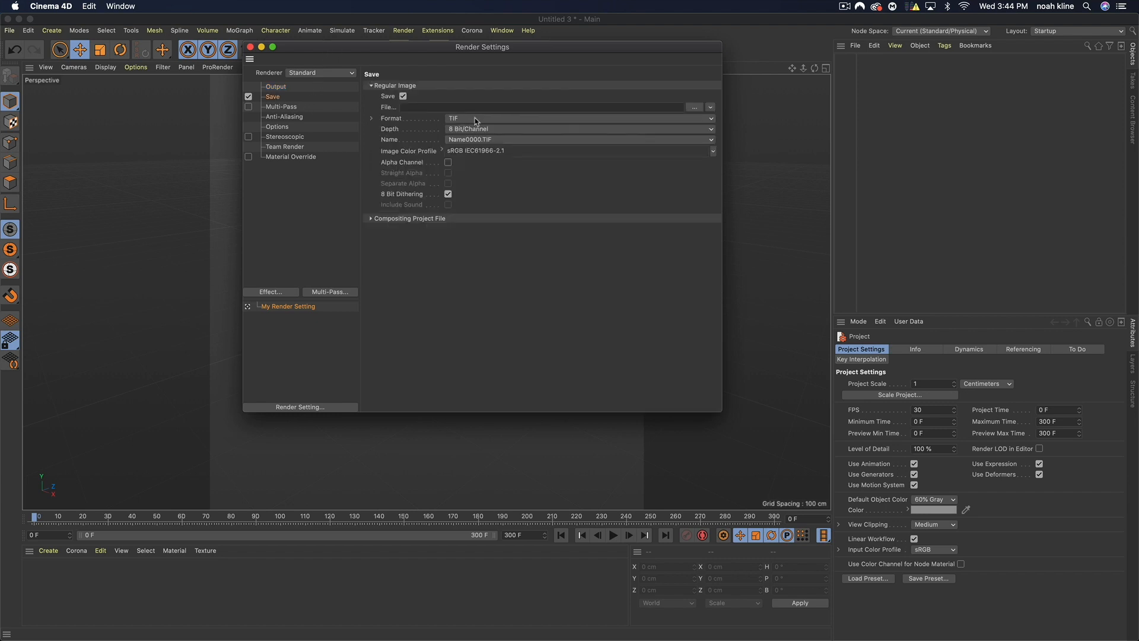
{"action": "left_click", "coordinate": [704, 118]}
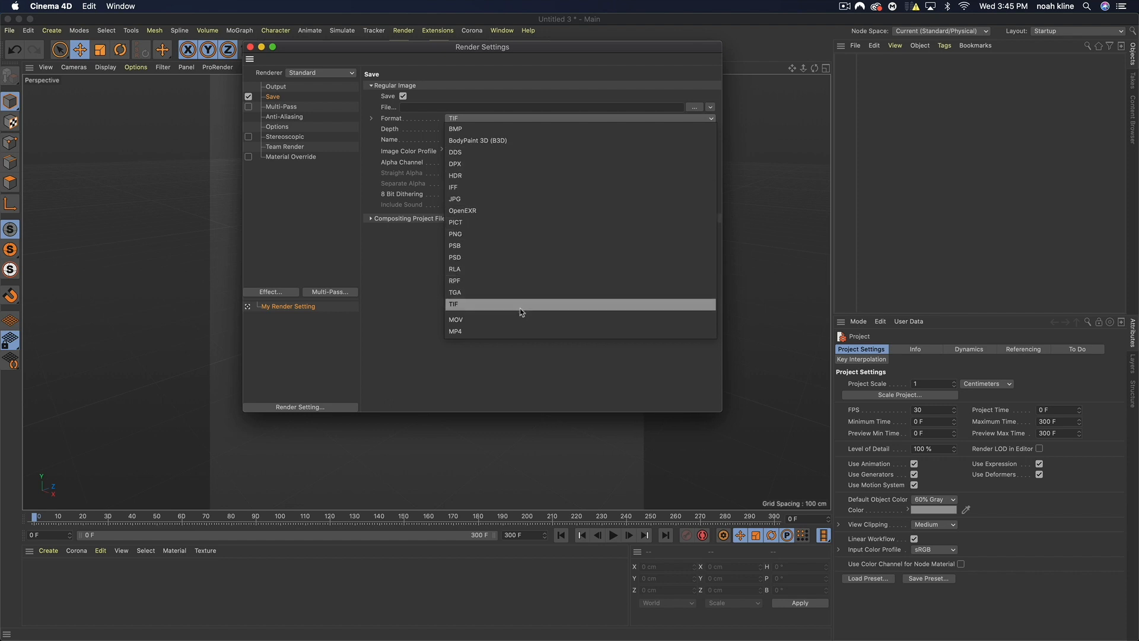
{"action": "left_click", "coordinate": [521, 332]}
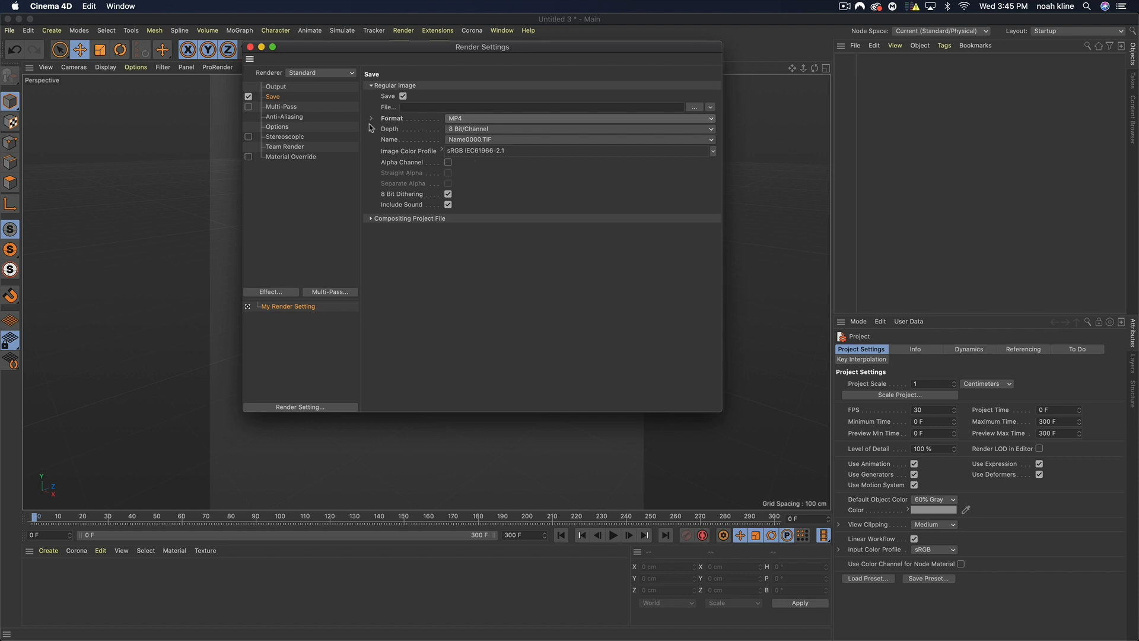
Review the Multi-Pass, Anti-Aliasing, Options, Team Render and Material Override render settings.
{"action": "left_click", "coordinate": [279, 110]}
{"action": "left_click", "coordinate": [283, 119]}
{"action": "left_click", "coordinate": [463, 87]}
{"action": "left_click", "coordinate": [592, 88]}
{"action": "left_click", "coordinate": [498, 155]}
{"action": "left_click", "coordinate": [483, 176]}
{"action": "left_click", "coordinate": [278, 127]}
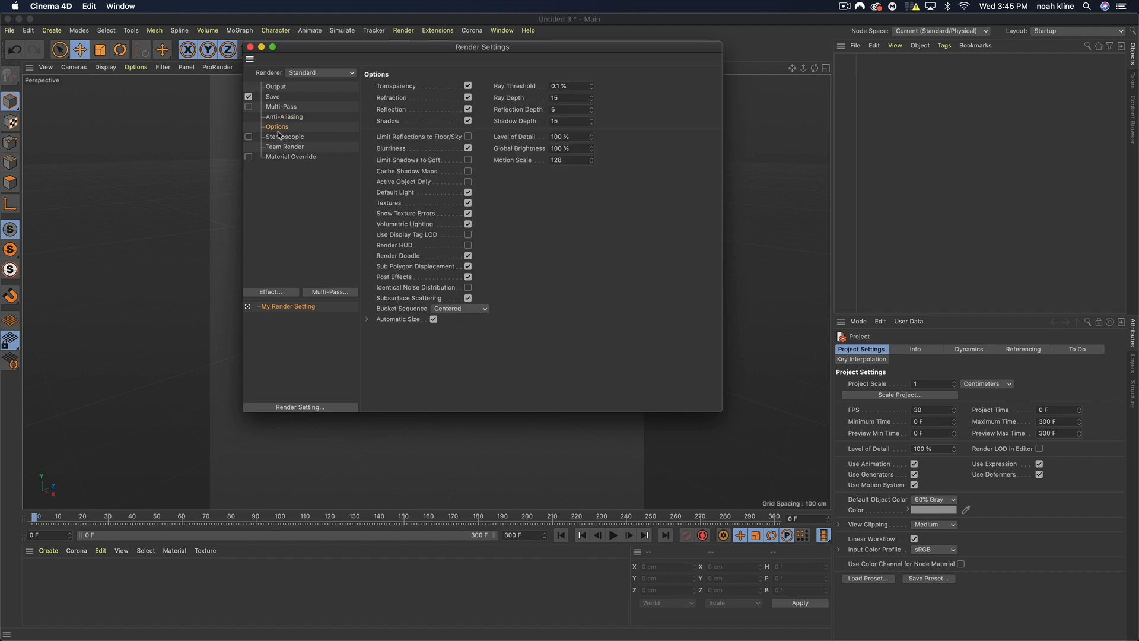
{"action": "left_click", "coordinate": [284, 147]}
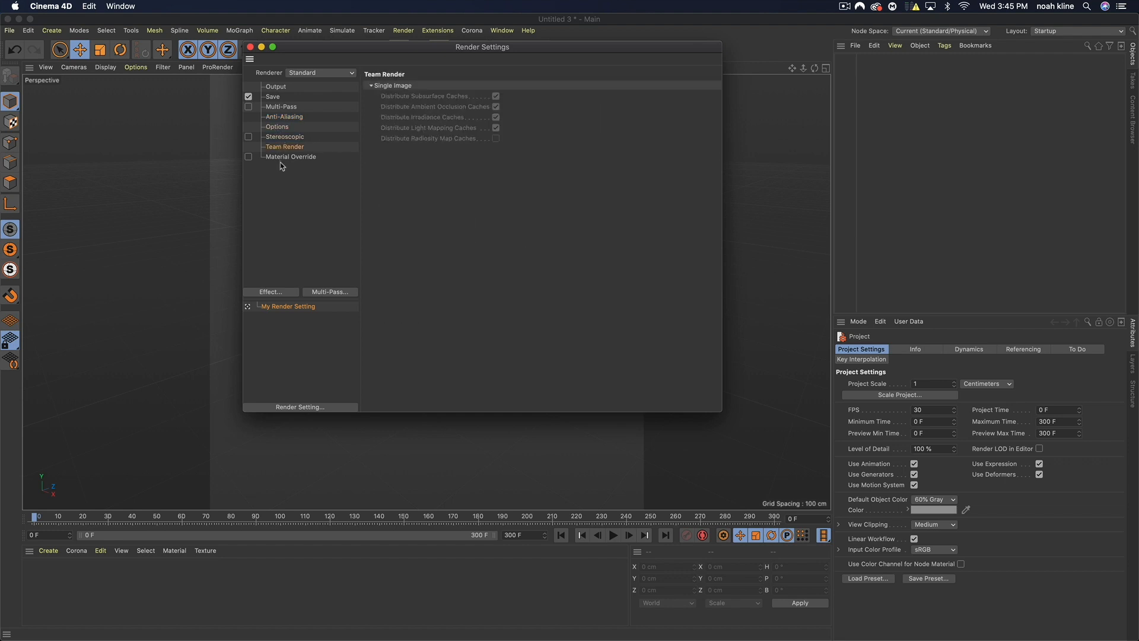
{"action": "left_click", "coordinate": [281, 159]}
Add the Ambient Occlusion and Caustics effects to the render settings and close them.
{"action": "left_click", "coordinate": [269, 291]}
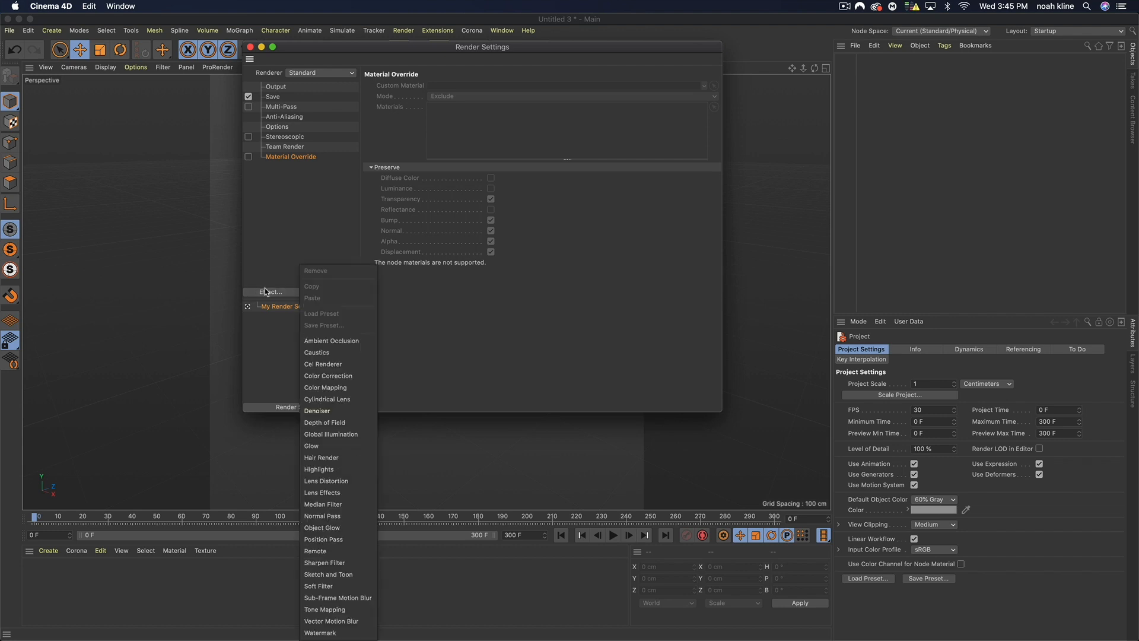
{"action": "left_click", "coordinate": [318, 341]}
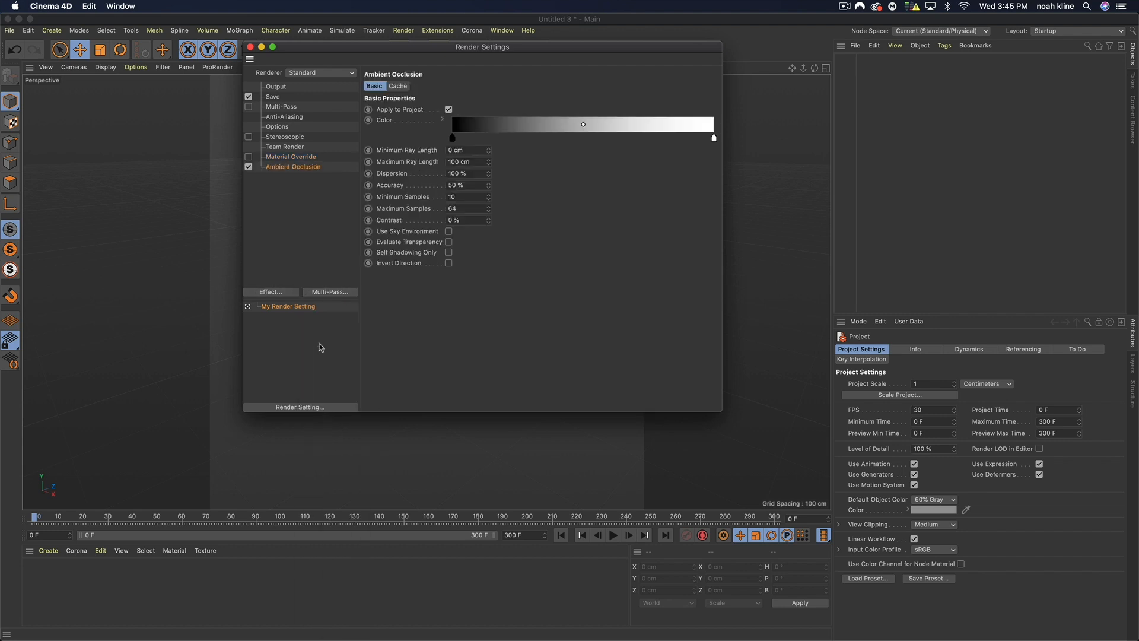
{"action": "left_click", "coordinate": [284, 295]}
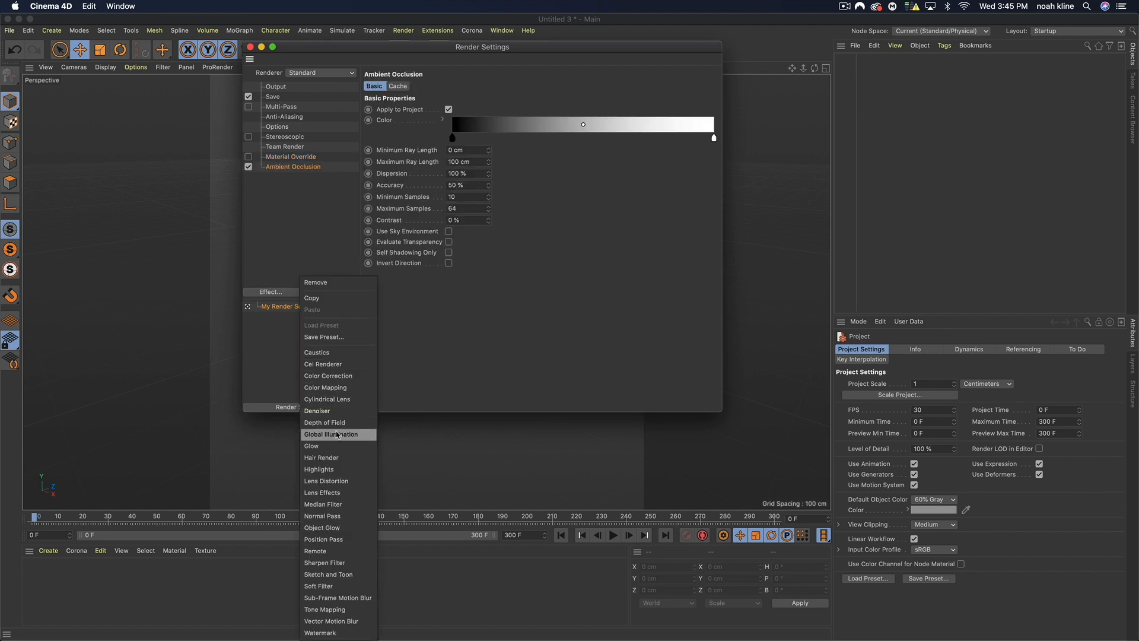
{"action": "left_click", "coordinate": [323, 353]}
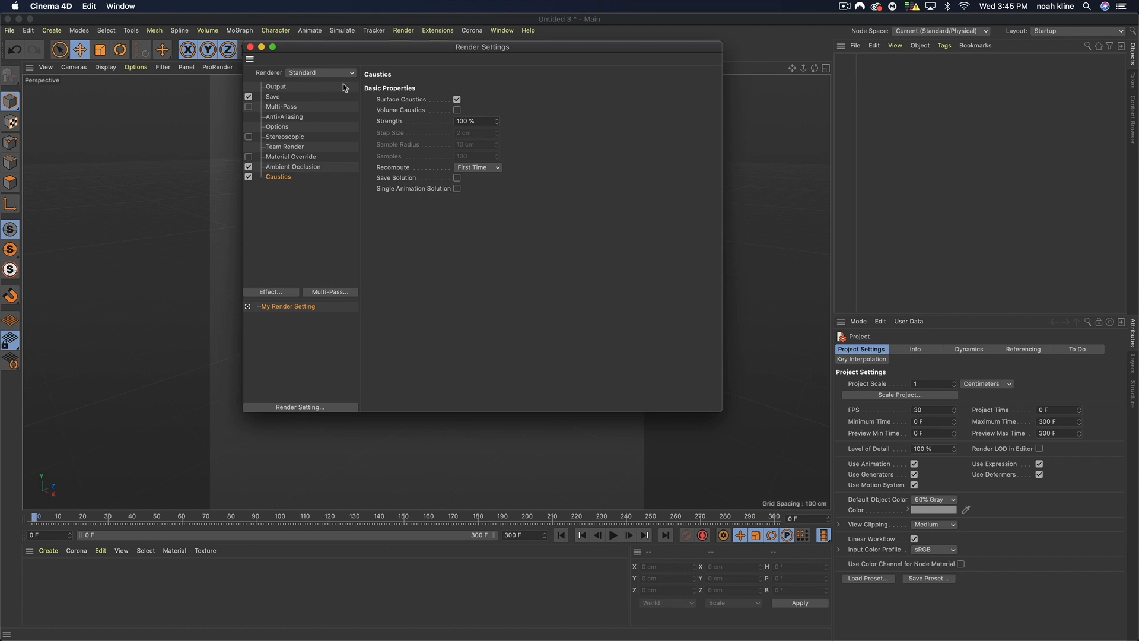
{"action": "left_click", "coordinate": [250, 47]}
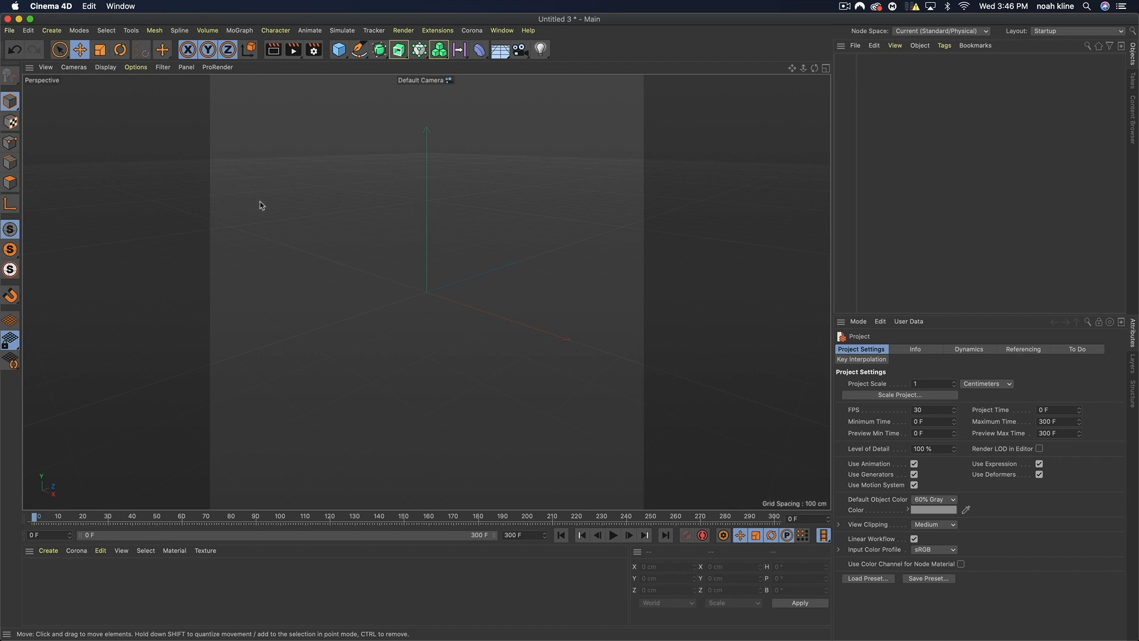
Add a Tube primitive to the scene and set its orientation to +Z.
{"action": "left_click", "coordinate": [339, 49]}
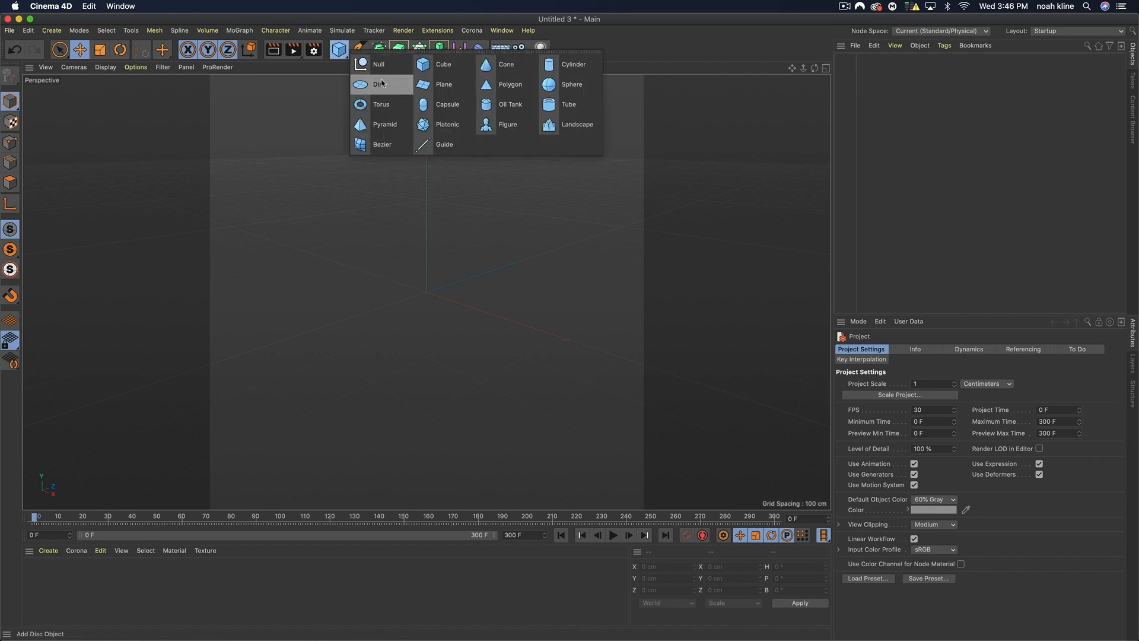
{"action": "left_click", "coordinate": [569, 105]}
{"action": "left_click", "coordinate": [932, 445]}
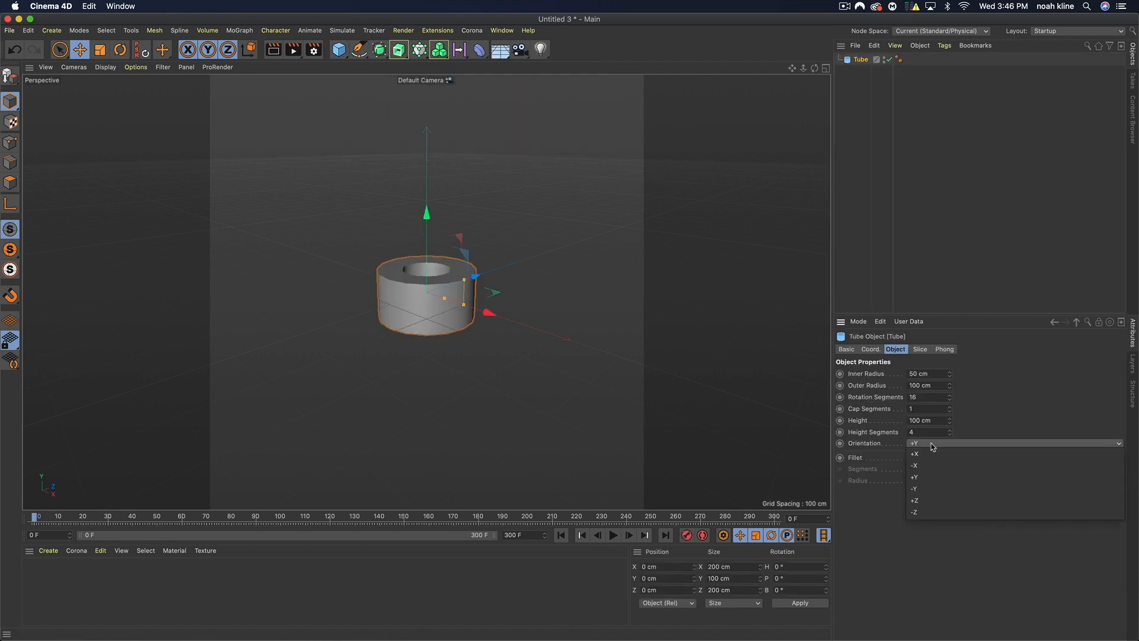
{"action": "left_click", "coordinate": [935, 502]}
Set the tube's inner radius to 90 cm after trying 80 cm.
{"action": "left_click_drag", "start_coordinate": [815, 67], "coordinate": [830, 46]}
{"action": "scroll", "coordinate": [427, 292], "scroll_direction": "up", "scroll_amount": 5}
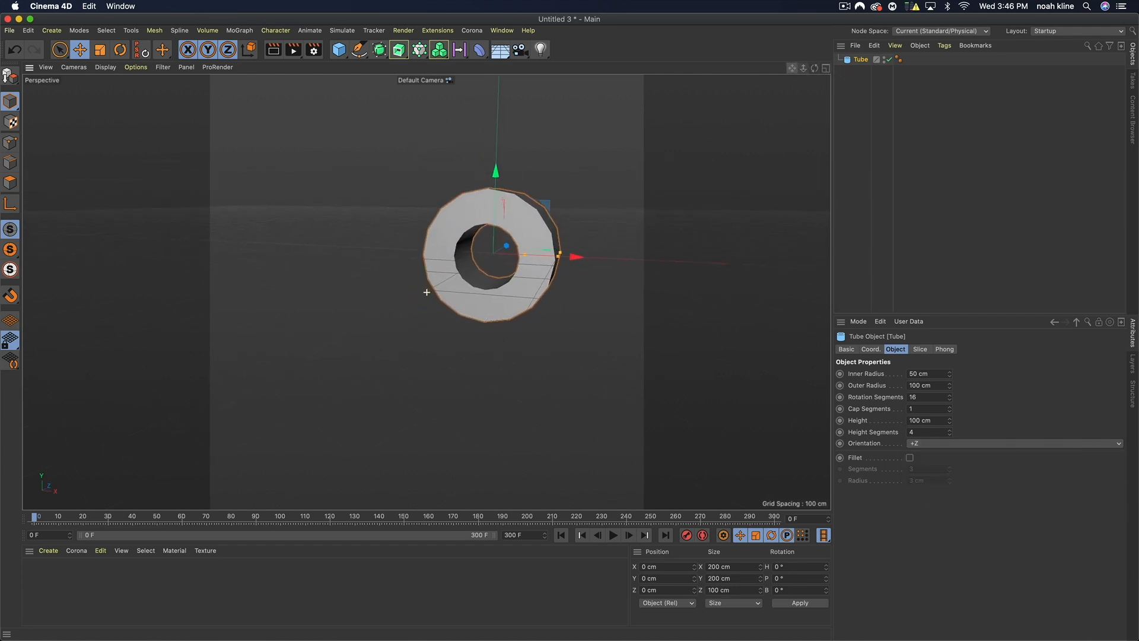
{"action": "left_click_drag", "start_coordinate": [795, 71], "coordinate": [737, 93]}
{"action": "left_click_drag", "start_coordinate": [814, 69], "coordinate": [744, 79]}
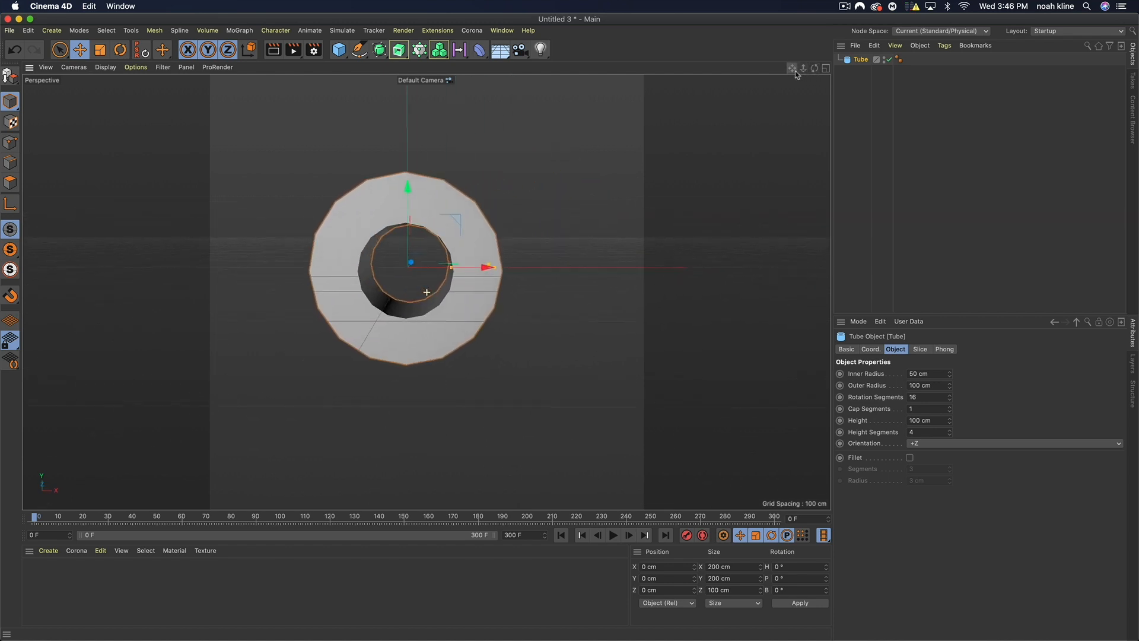
{"action": "left_click", "coordinate": [909, 371]}
{"action": "type", "text": "80"}
{"action": "key", "text": "Return"}
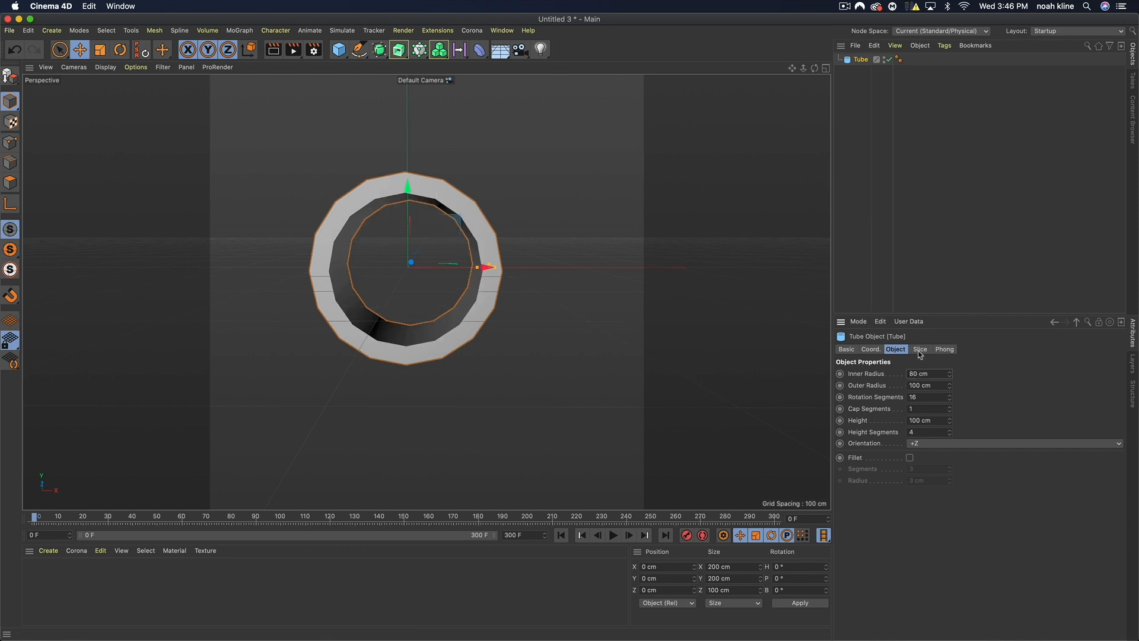
{"action": "left_click", "coordinate": [926, 374]}
{"action": "type", "text": "90"}
{"action": "key", "text": "Return"}
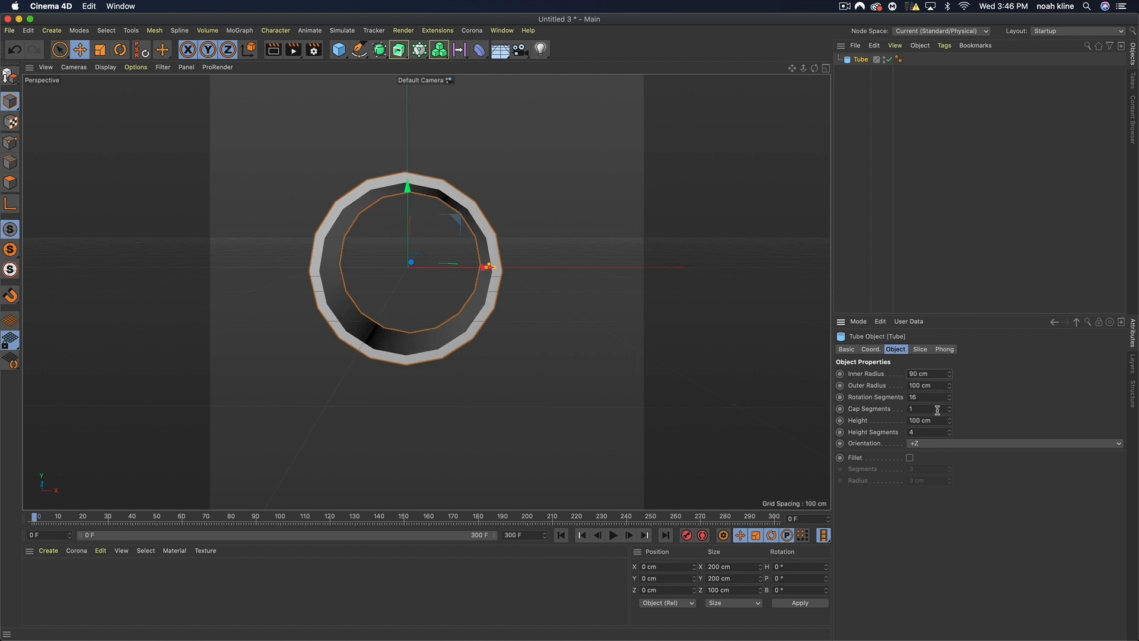
Set the tube's rotation segments to 3 to make it a triangle.
{"action": "left_click", "coordinate": [924, 374]}
{"action": "left_click", "coordinate": [924, 395]}
{"action": "key", "text": "Return"}
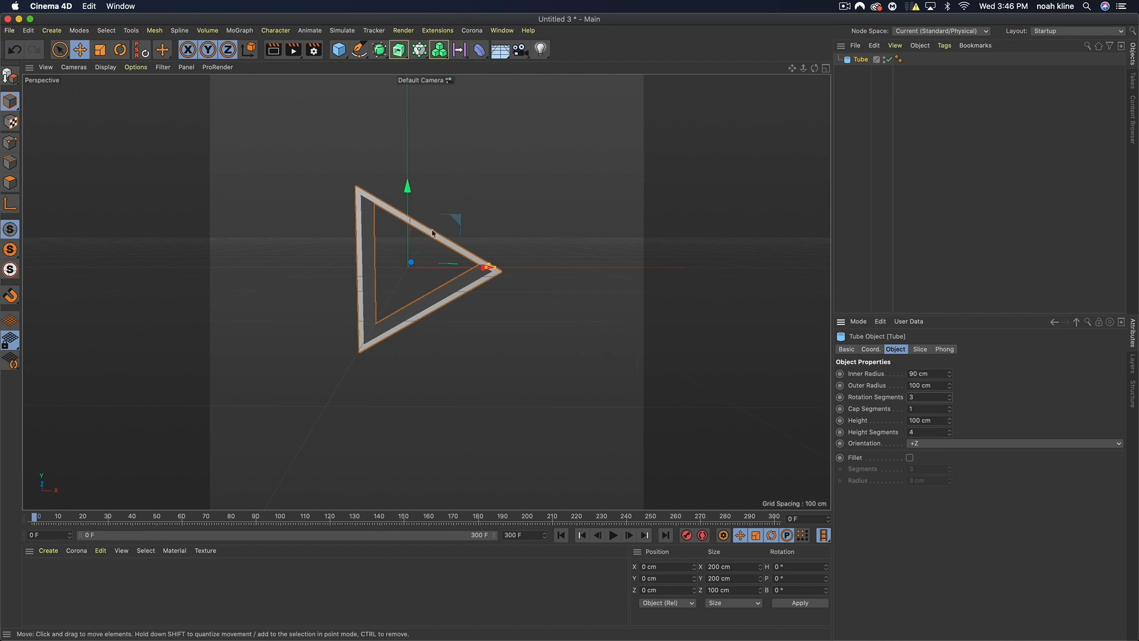
Try 4, 5, 6 and 7 rotation segments on the tube and return to 3.
{"action": "left_click", "coordinate": [950, 395]}
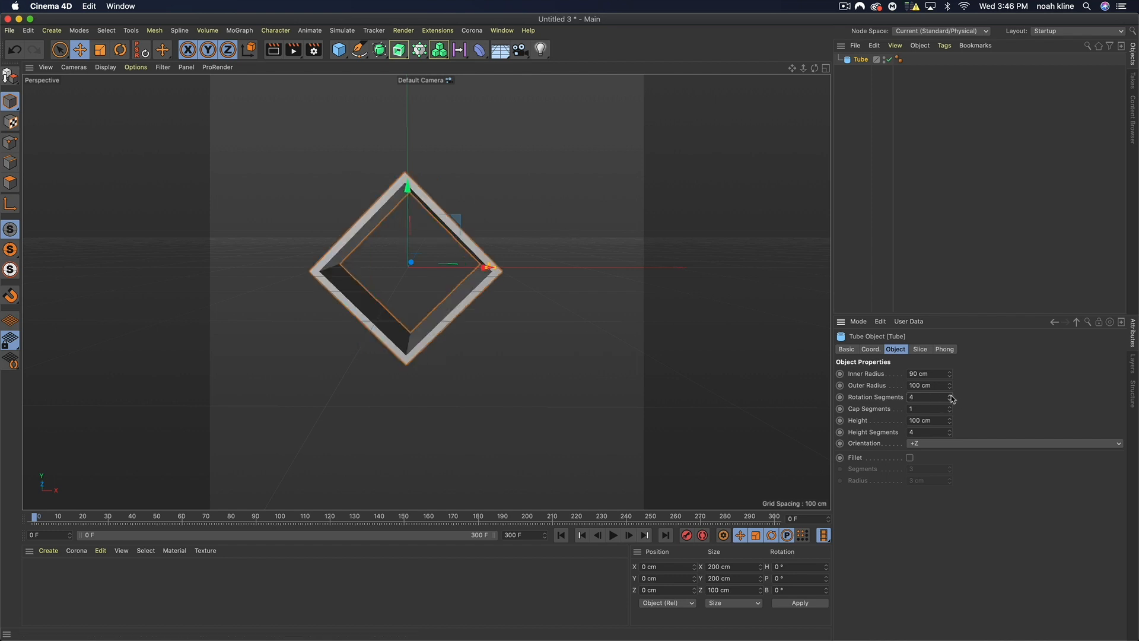
{"action": "left_click", "coordinate": [950, 395]}
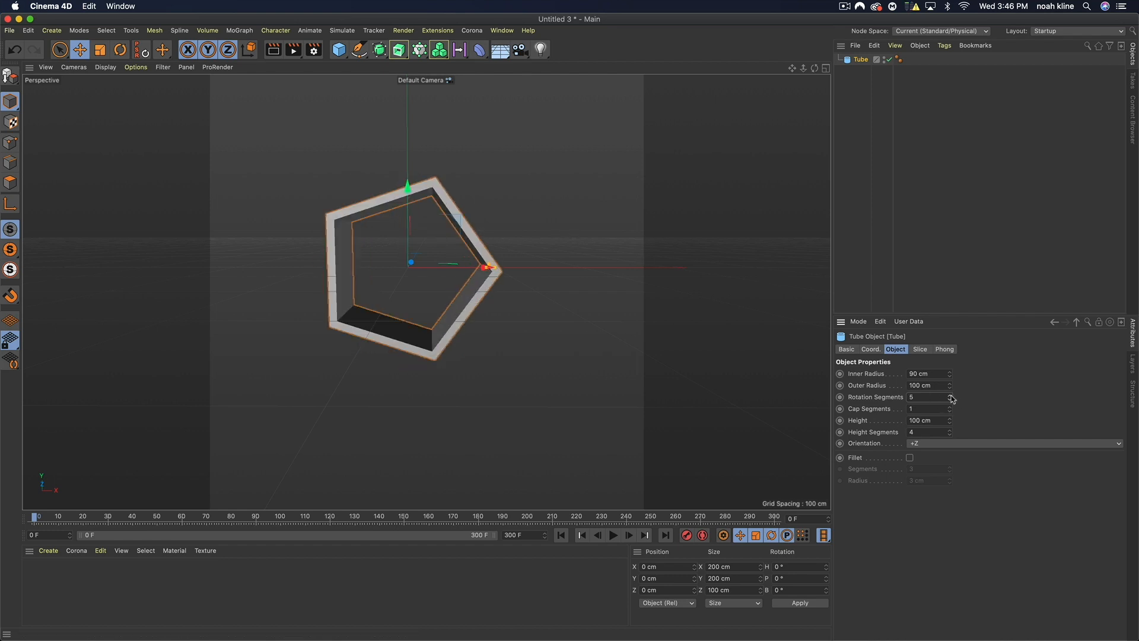
{"action": "left_click", "coordinate": [950, 396]}
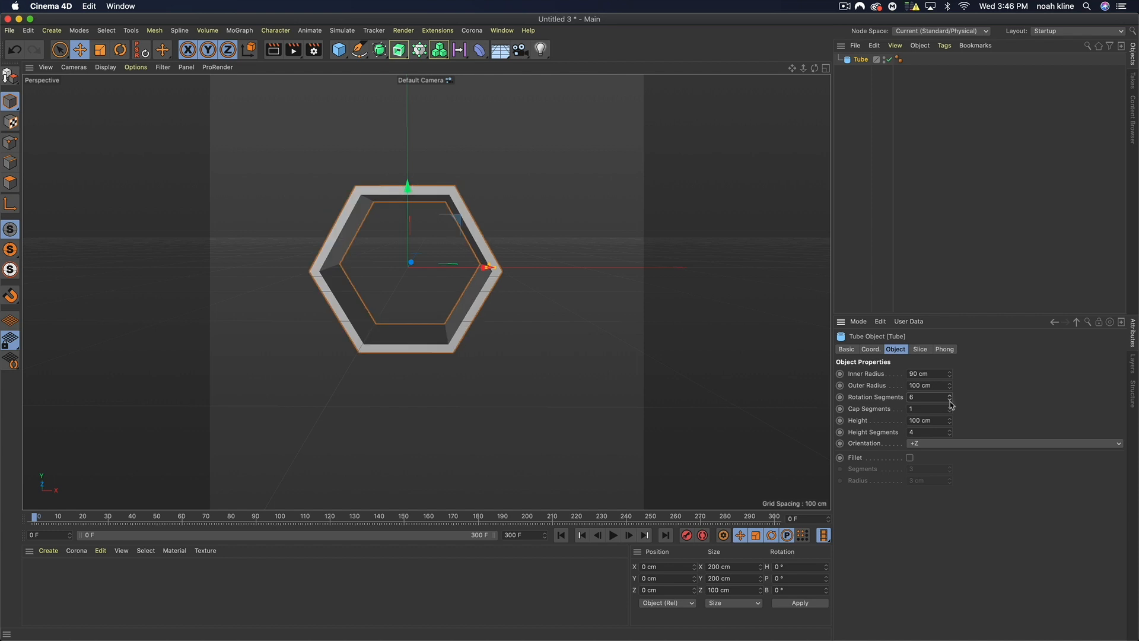
{"action": "left_click", "coordinate": [950, 395]}
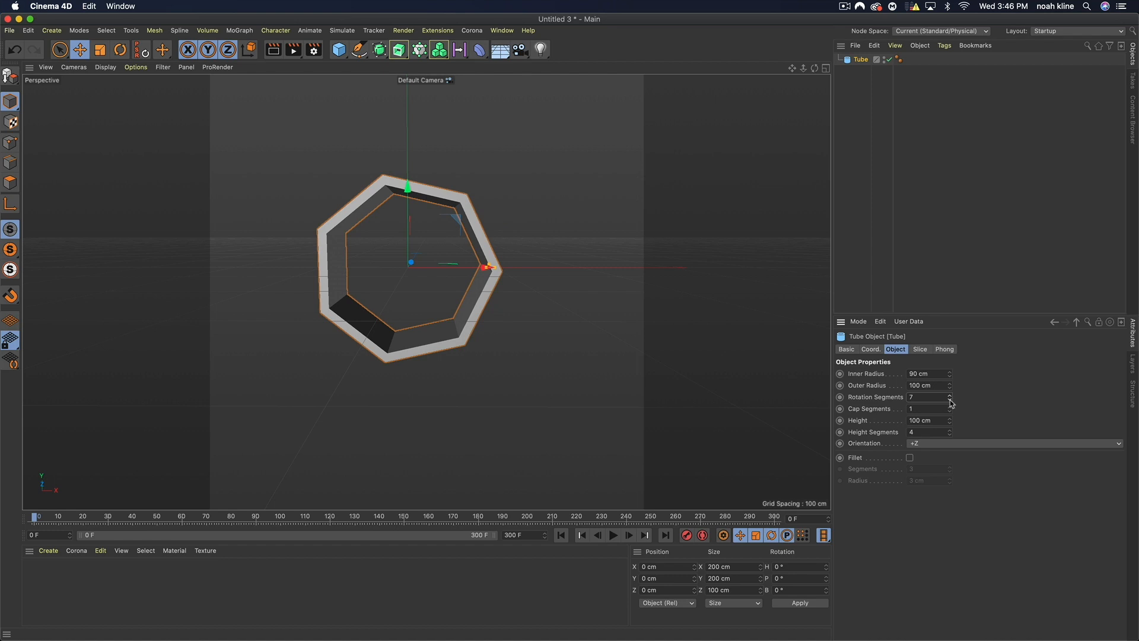
{"action": "left_click", "coordinate": [950, 400]}
{"action": "left_click", "coordinate": [950, 400]}
{"action": "left_click", "coordinate": [950, 400]}
{"action": "left_click", "coordinate": [950, 400]}
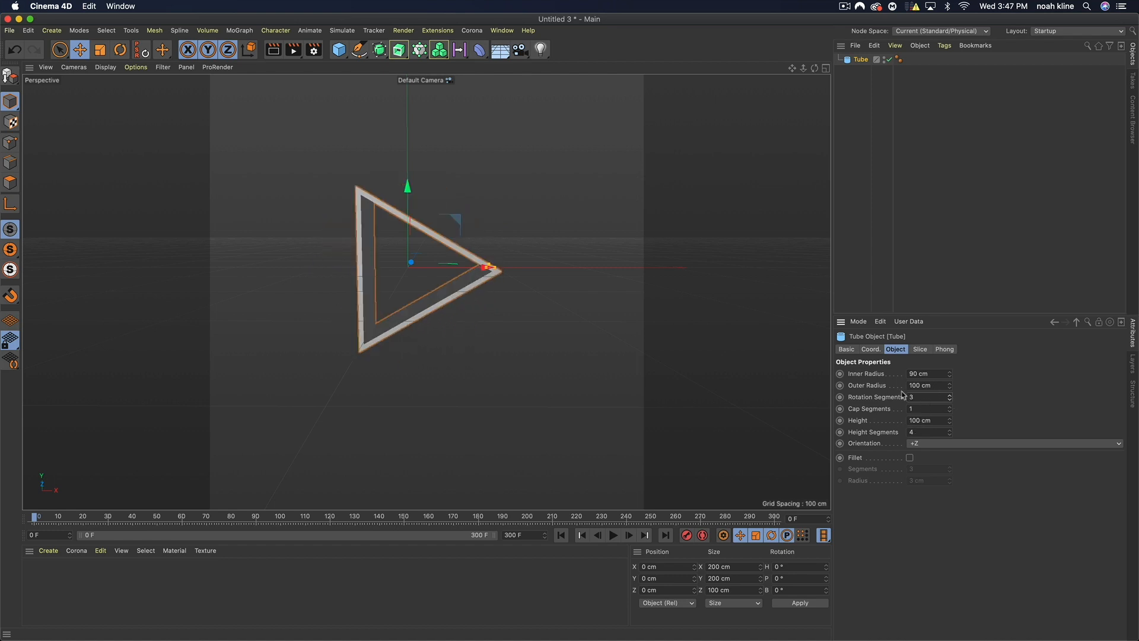
Rotate the tube to a -90° bank so the triangle points upward.
{"action": "scroll", "coordinate": [427, 295], "scroll_direction": "up", "scroll_amount": 3}
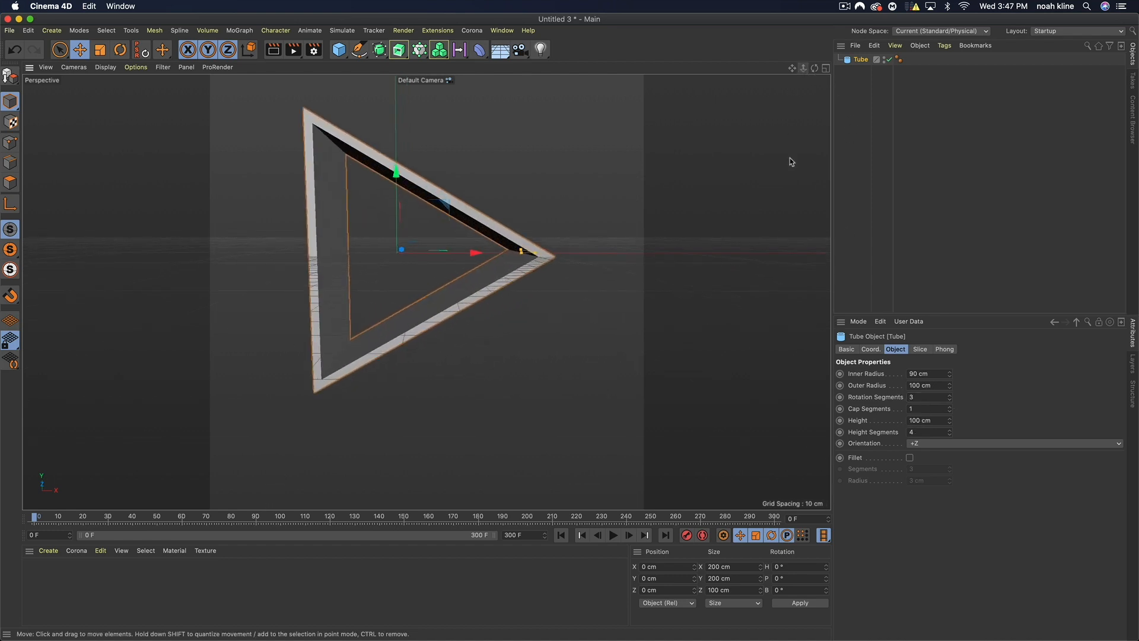
{"action": "key", "text": "r"}
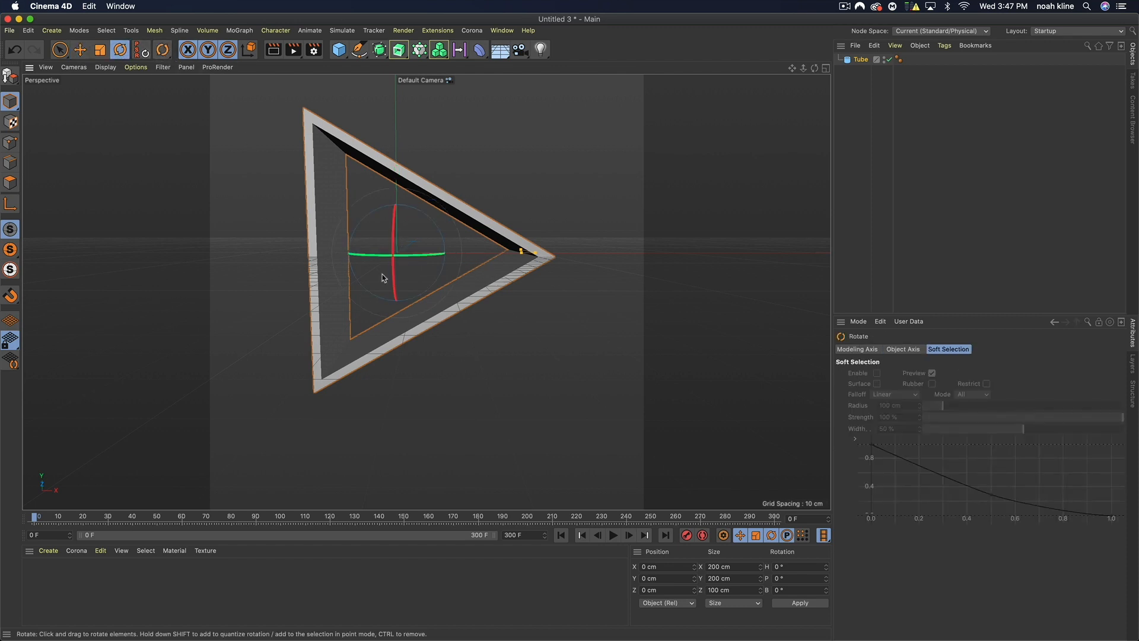
{"action": "left_click_drag", "start_coordinate": [431, 222], "coordinate": [350, 210], "text": "shift"}
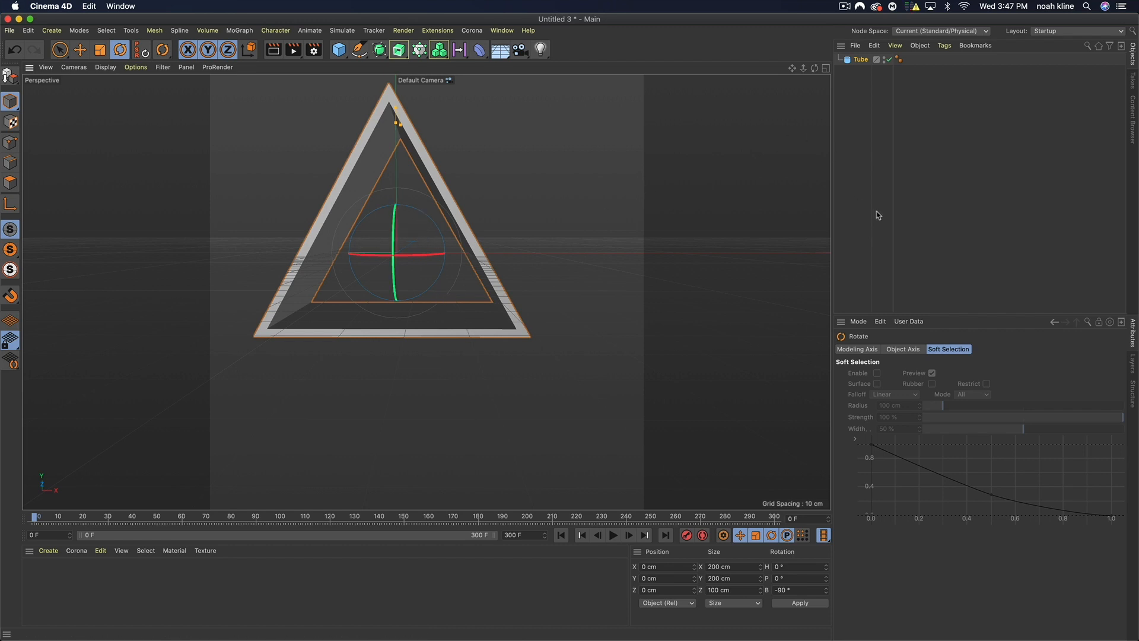
{"action": "left_click", "coordinate": [859, 60]}
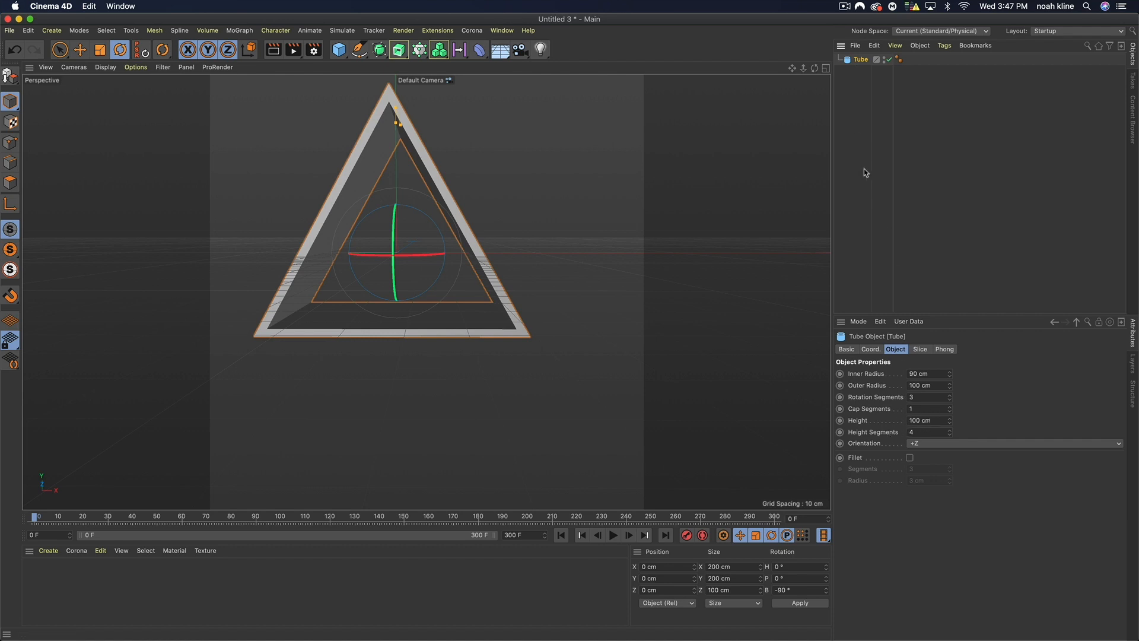
Set the viewport display to shading with lines so the tube's polygon edges are drawn.
{"action": "mouse_move", "coordinate": [426, 291]}
{"action": "left_mouse_down", "text": "alt"}
{"action": "mouse_move", "coordinate": [149, 292]}
{"action": "mouse_move", "coordinate": [426, 291]}
{"action": "left_mouse_up", "text": "alt"}
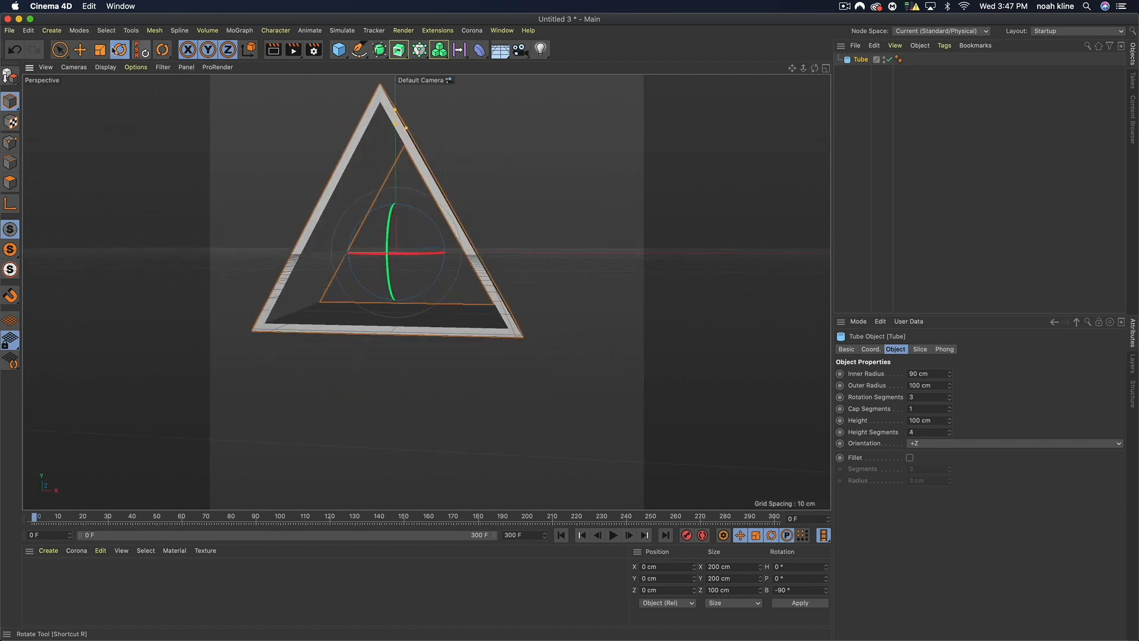
{"action": "left_click", "coordinate": [106, 67]}
{"action": "left_click", "coordinate": [127, 96]}
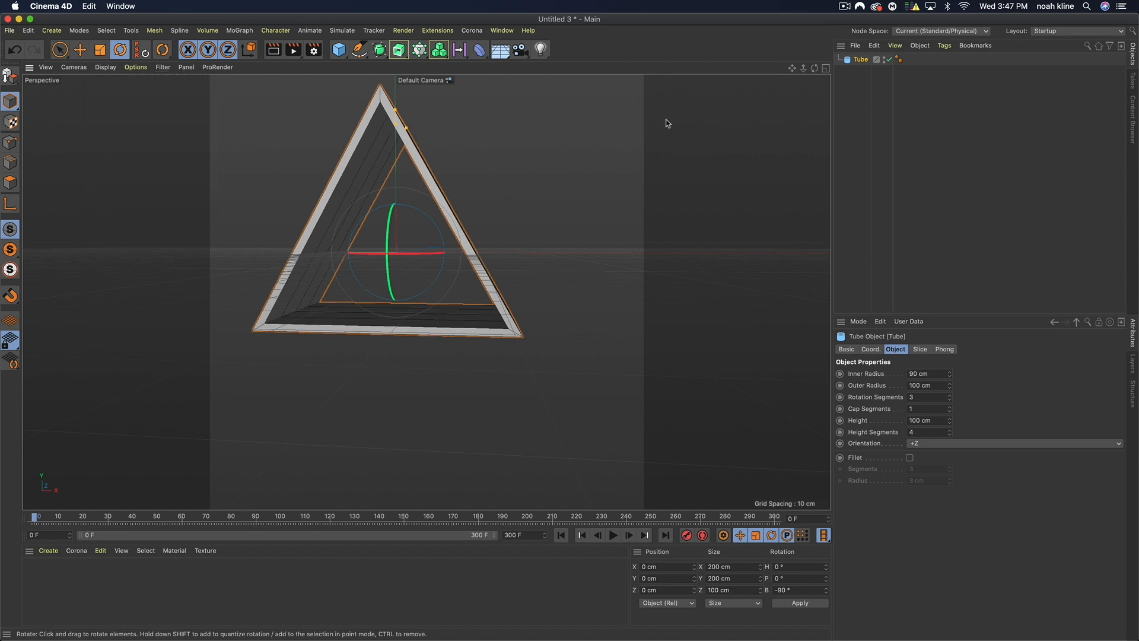
{"action": "mouse_move", "coordinate": [815, 68]}
{"action": "left_mouse_down"}
{"action": "mouse_move", "coordinate": [778, 80]}
{"action": "mouse_move", "coordinate": [896, 77]}
{"action": "mouse_move", "coordinate": [810, 74]}
{"action": "mouse_move", "coordinate": [830, 77]}
{"action": "mouse_move", "coordinate": [775, 89]}
{"action": "mouse_move", "coordinate": [831, 65]}
{"action": "mouse_move", "coordinate": [815, 68]}
{"action": "left_mouse_up"}
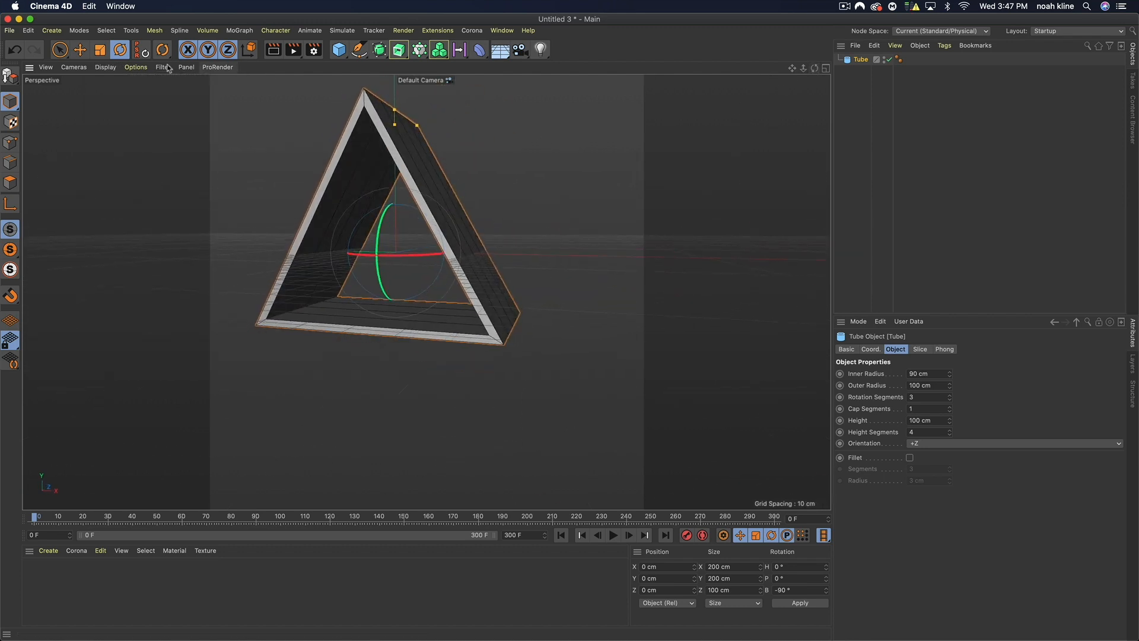
Duplicate the tube, keeping the original as a disabled backup, and make the copy editable.
{"action": "left_click", "coordinate": [80, 49]}
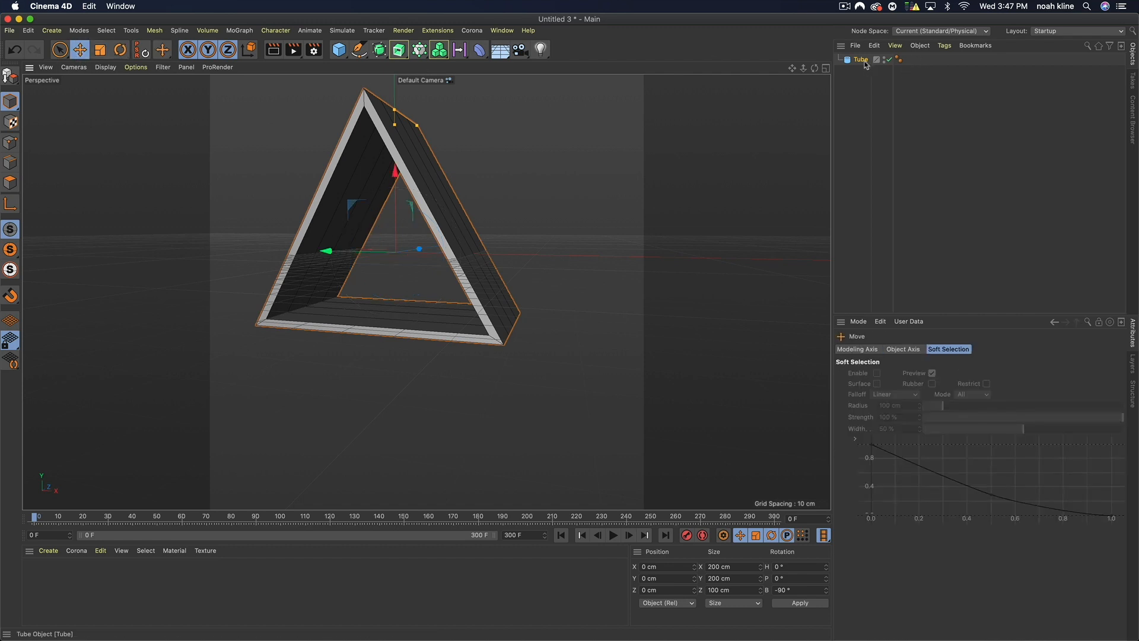
{"action": "key", "text": "super+c"}
{"action": "key", "text": "super+v"}
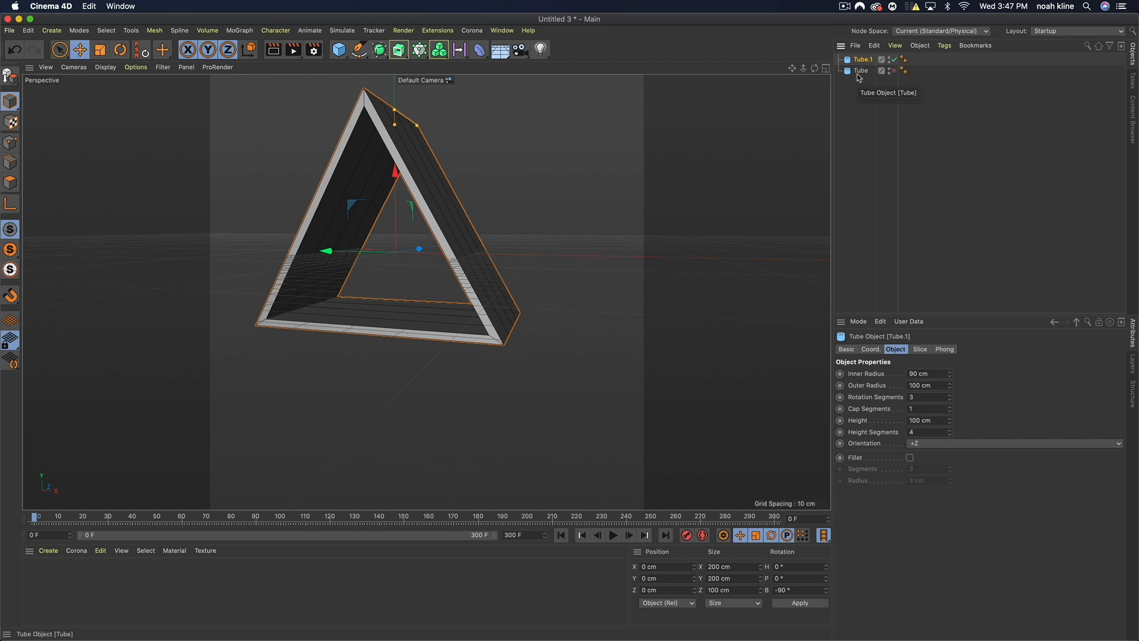
{"action": "key", "text": "c"}
Loop-select the two middle polygon rings on the inside of the editable tube in polygon mode.
{"action": "left_click_drag", "start_coordinate": [792, 69], "coordinate": [475, 70]}
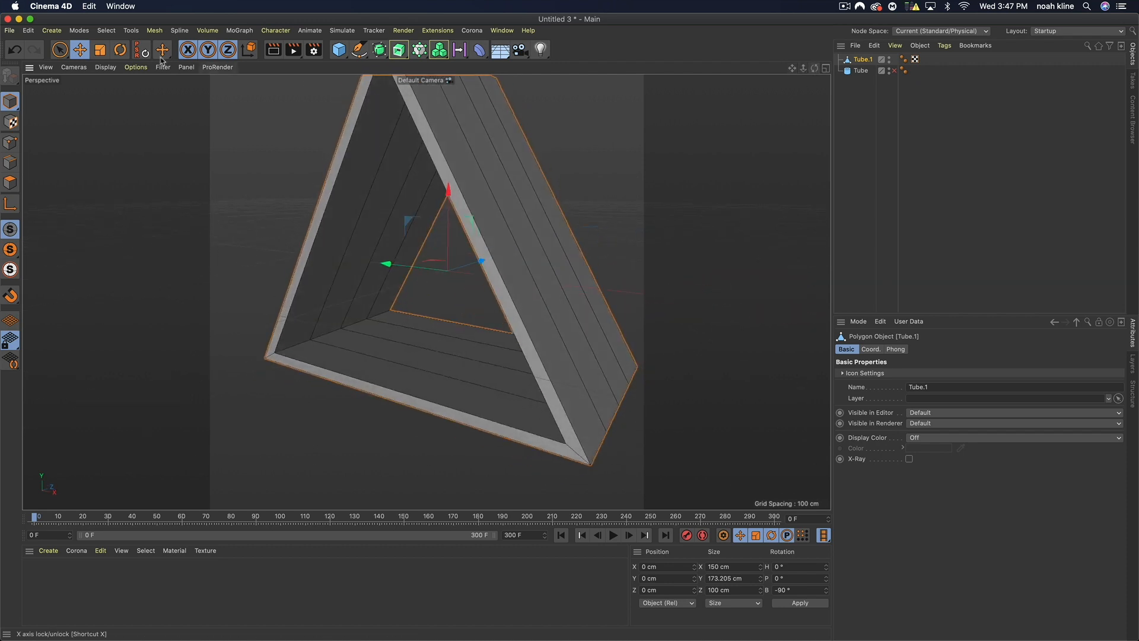
{"action": "left_click", "coordinate": [59, 50]}
{"action": "left_click", "coordinate": [10, 182]}
{"action": "key", "text": "v"}
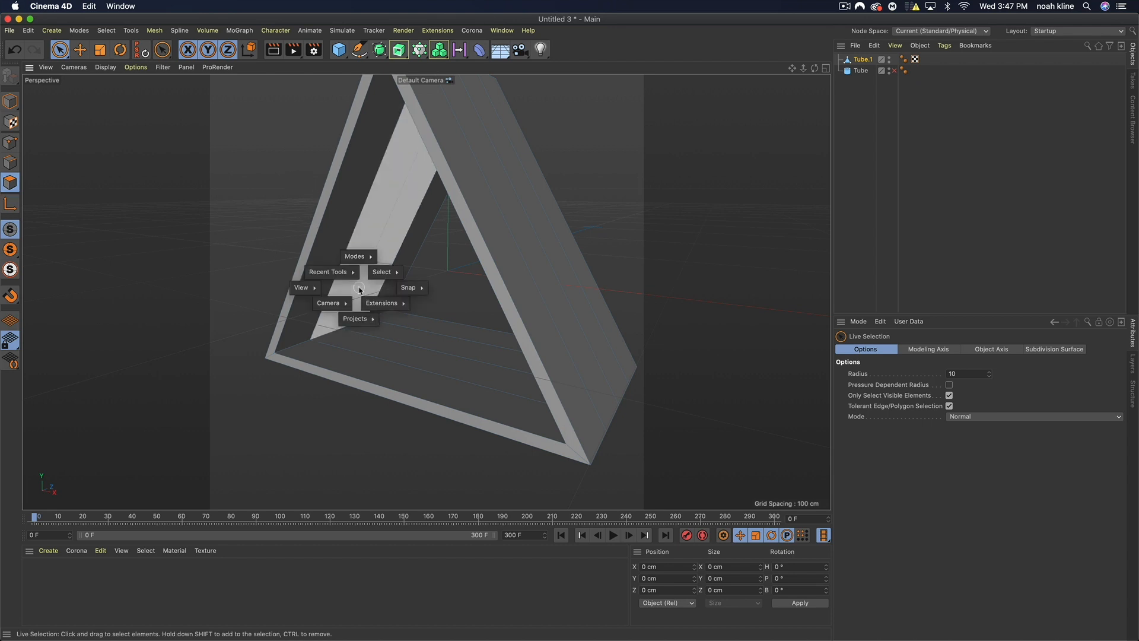
{"action": "mouse_move", "coordinate": [403, 273]}
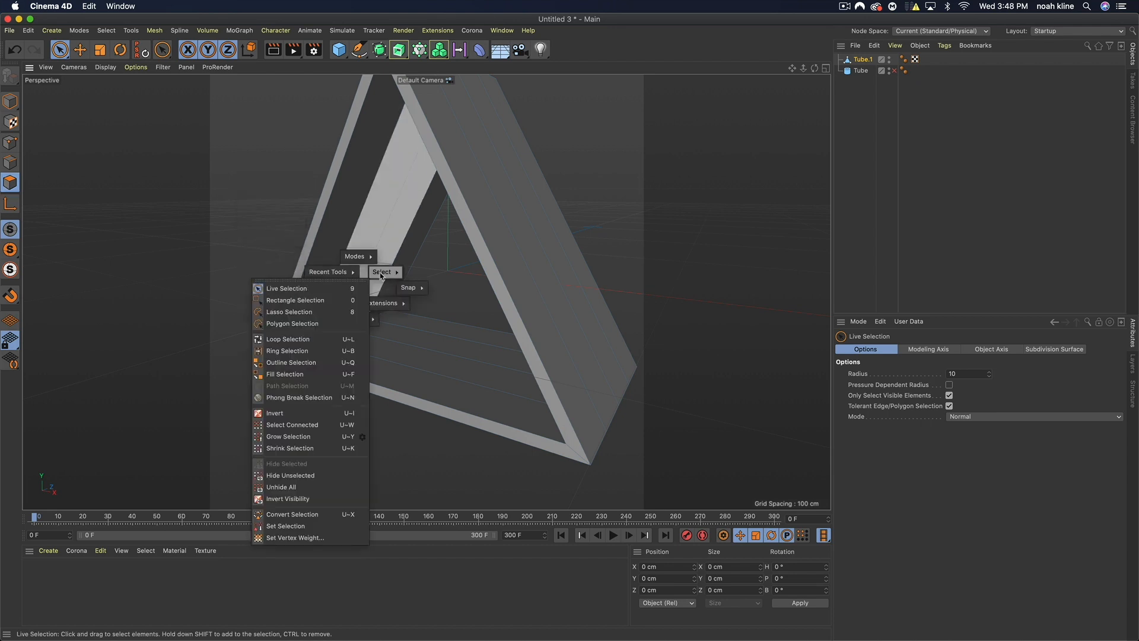
{"action": "left_click", "coordinate": [333, 343]}
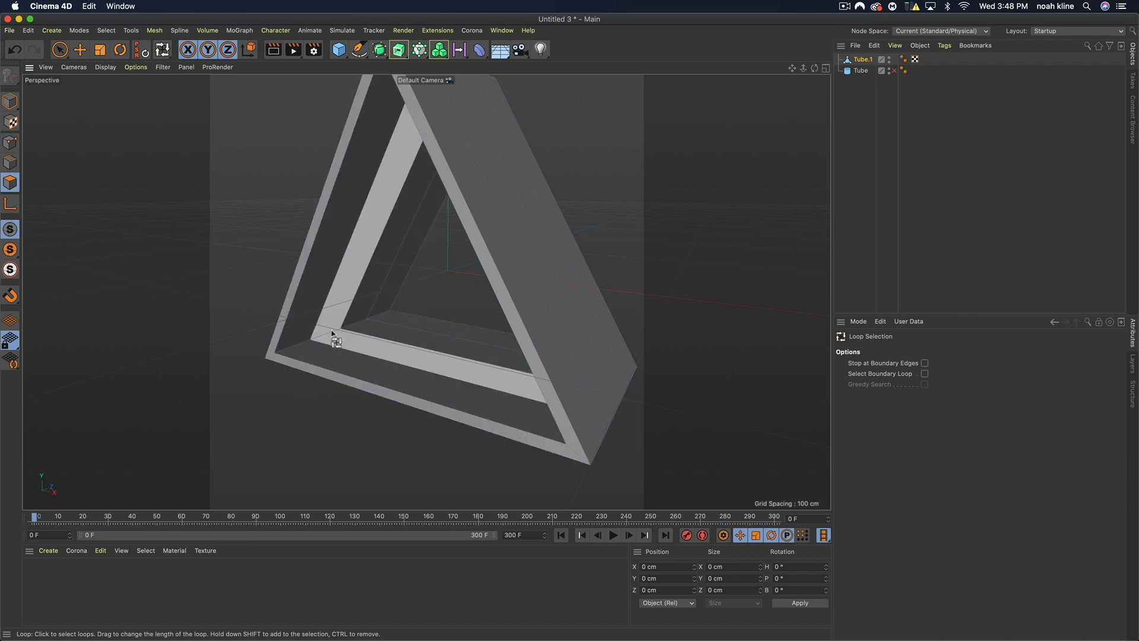
{"action": "left_click", "coordinate": [349, 326], "text": "shift"}
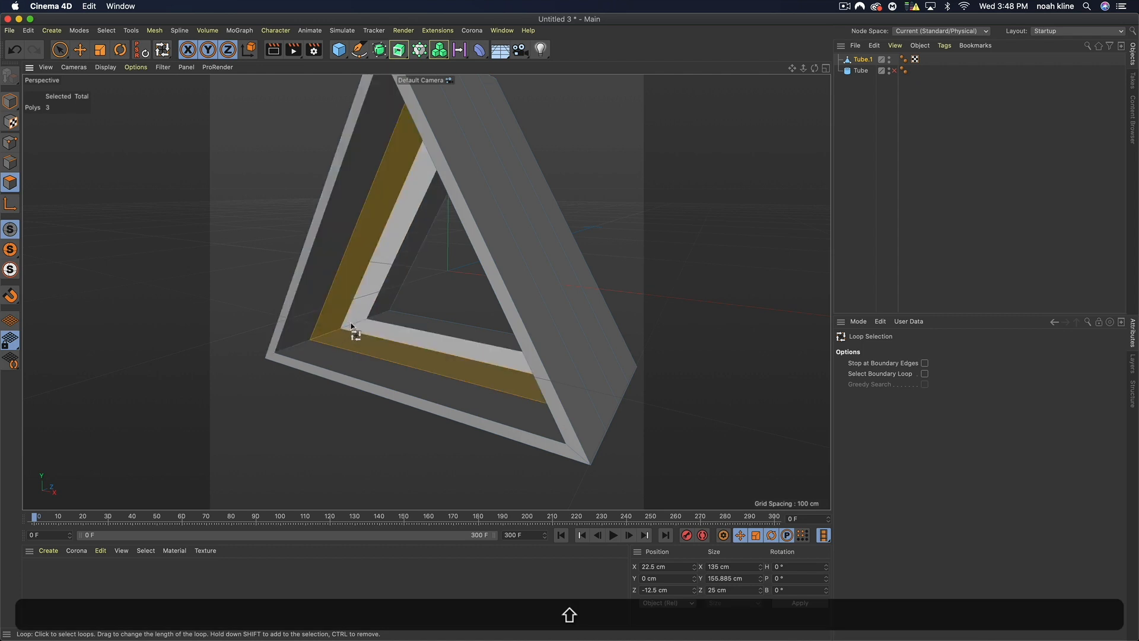
{"action": "left_click", "coordinate": [351, 326], "text": "shift"}
Apply Extrude Inner to the two selected rings with an offset of about 3.7 cm and Preserve Groups off.
{"action": "right_click", "coordinate": [351, 324]}
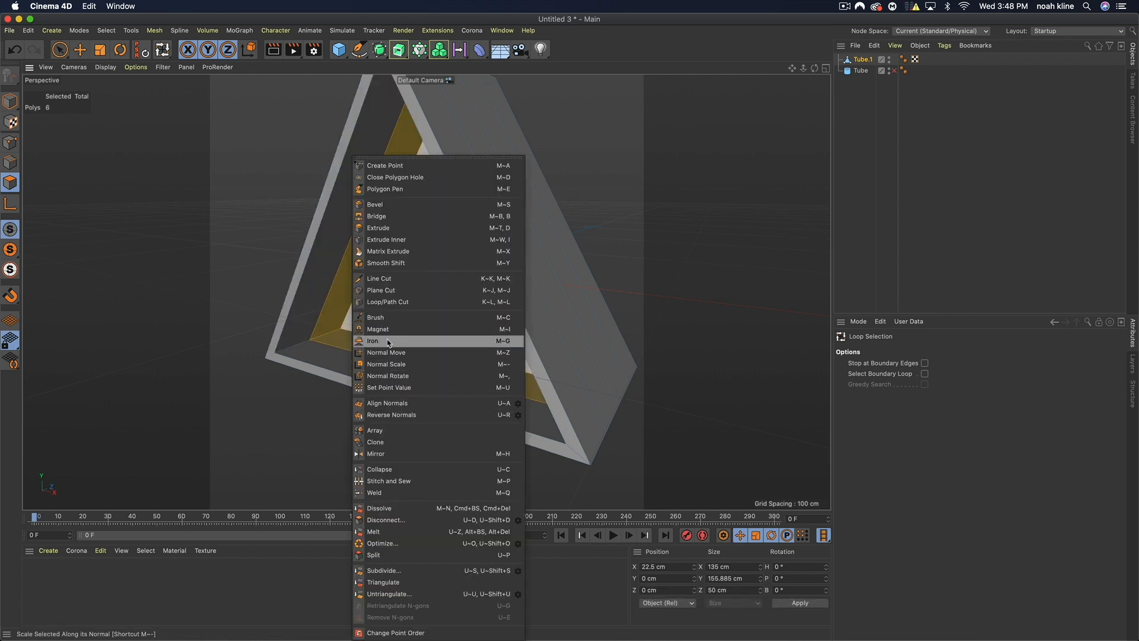
{"action": "left_click", "coordinate": [407, 241]}
{"action": "left_click_drag", "start_coordinate": [689, 308], "coordinate": [671, 308]}
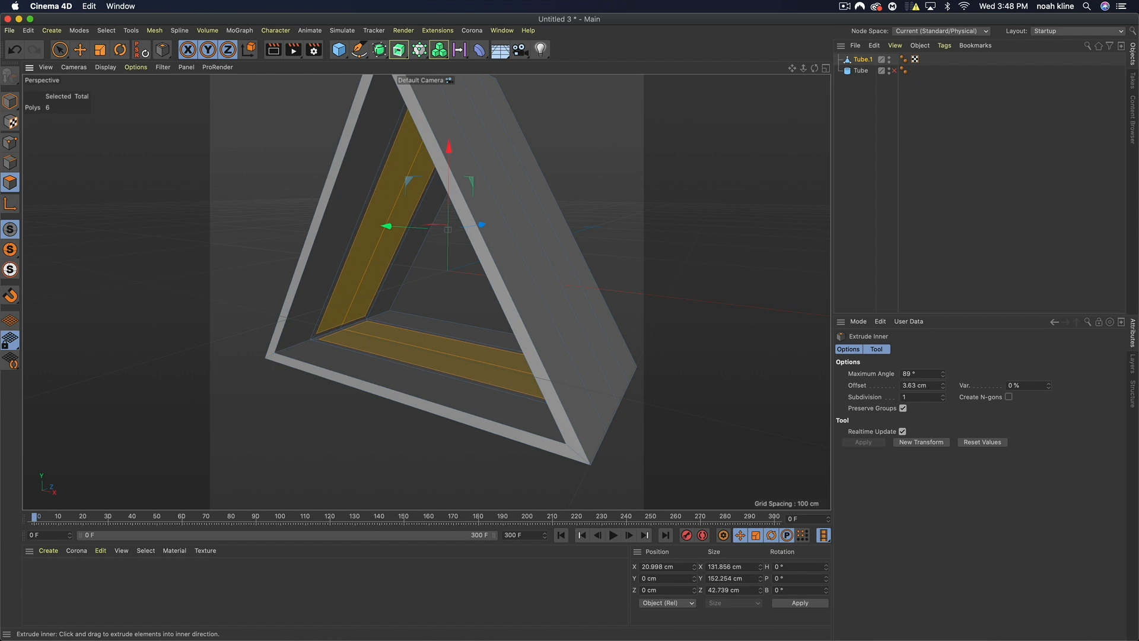
{"action": "left_click", "coordinate": [903, 409]}
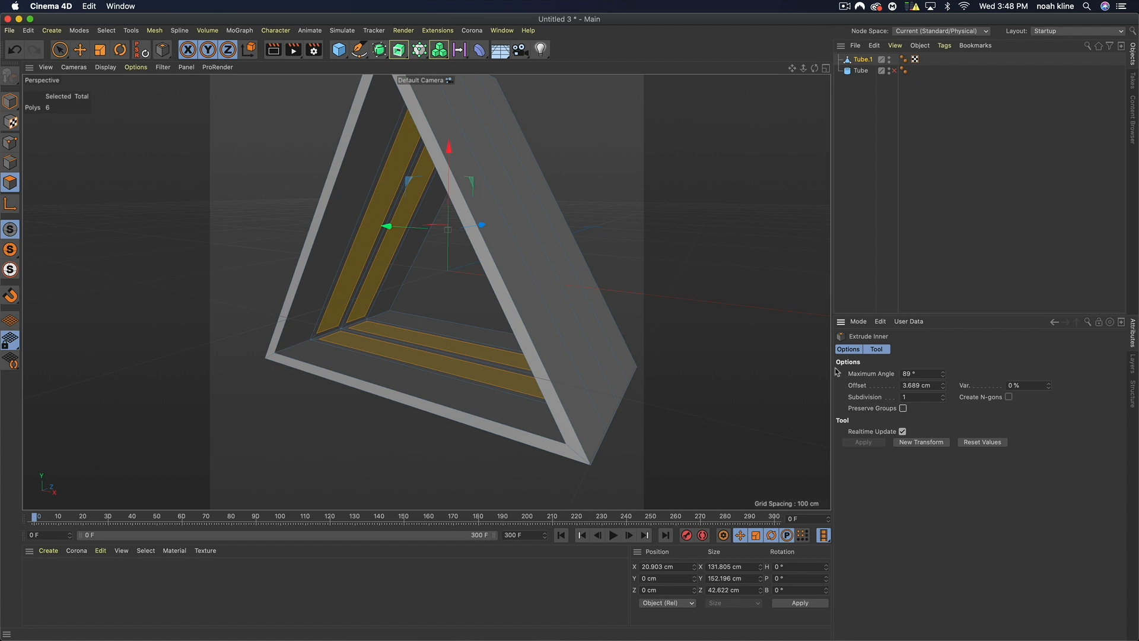
{"action": "left_click_drag", "start_coordinate": [816, 75], "coordinate": [645, 224]}
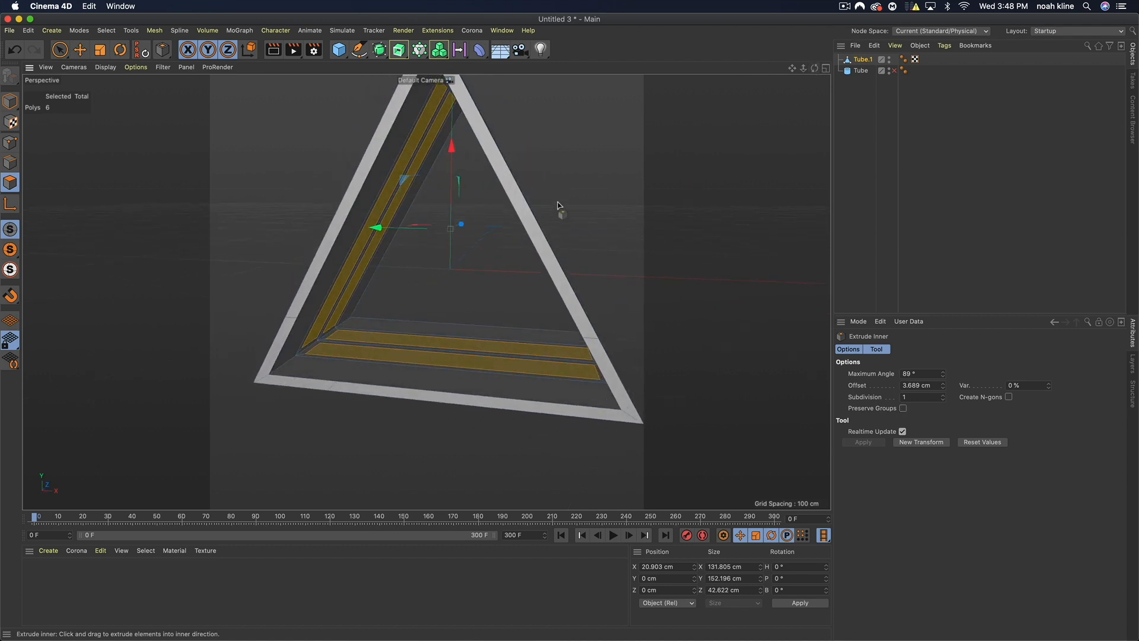
Extrude the inset panels on the inner walls with an offset of about 0.8 cm and deselect the object.
{"action": "right_click", "coordinate": [558, 205]}
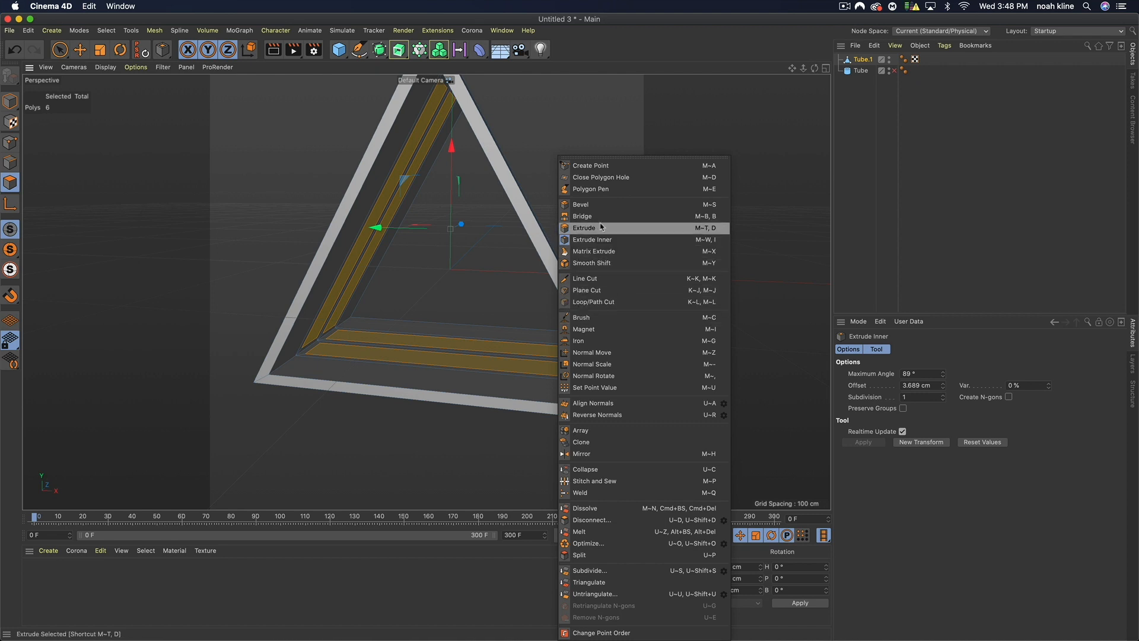
{"action": "left_click", "coordinate": [601, 227]}
{"action": "mouse_move", "coordinate": [580, 234]}
{"action": "left_mouse_down"}
{"action": "mouse_move", "coordinate": [595, 234]}
{"action": "mouse_move", "coordinate": [570, 234]}
{"action": "left_mouse_up"}
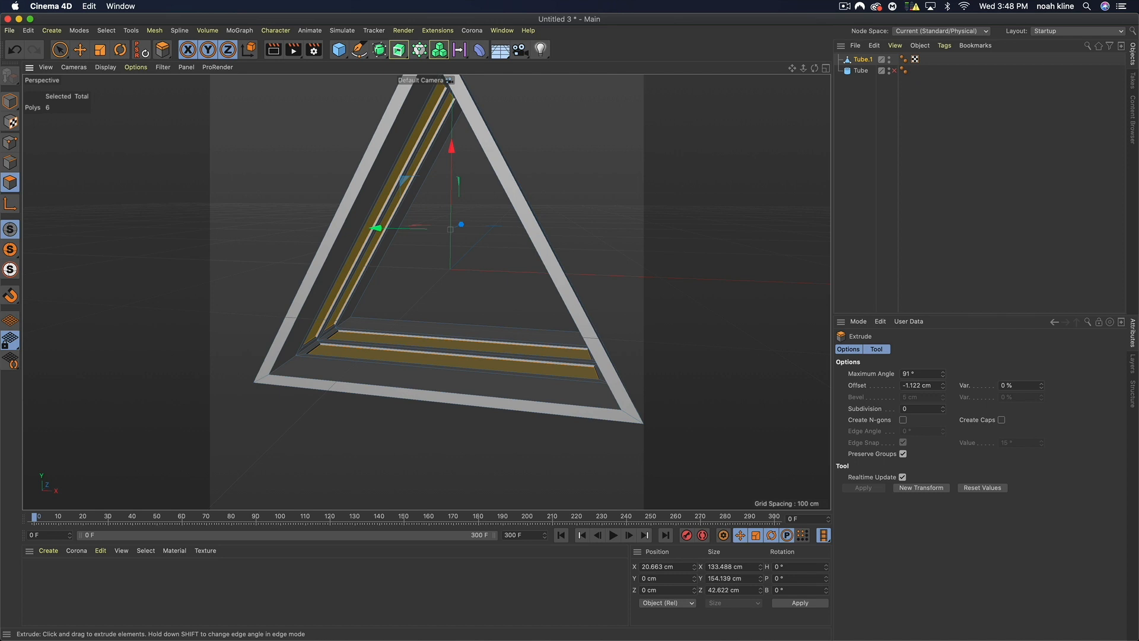
{"action": "left_click_drag", "start_coordinate": [570, 234], "coordinate": [587, 233]}
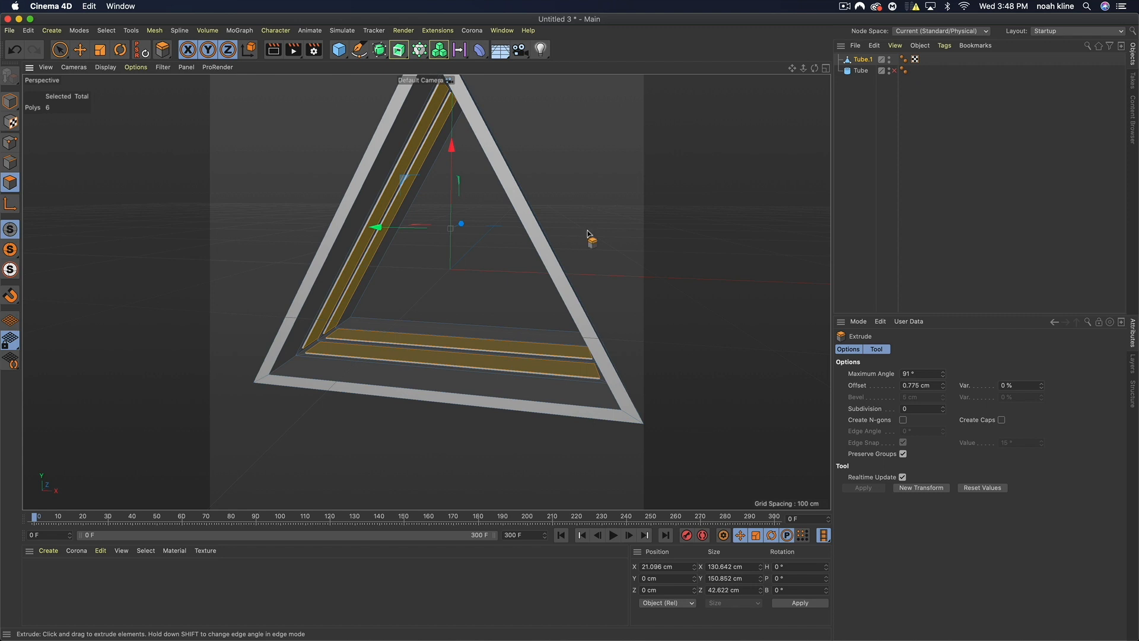
{"action": "left_click", "coordinate": [919, 176]}
Loop-select the inner polygon ring at the front opening of the editable tube and split it into a separate object.
{"action": "left_click_drag", "start_coordinate": [815, 68], "coordinate": [715, 58]}
{"action": "left_click", "coordinate": [60, 49]}
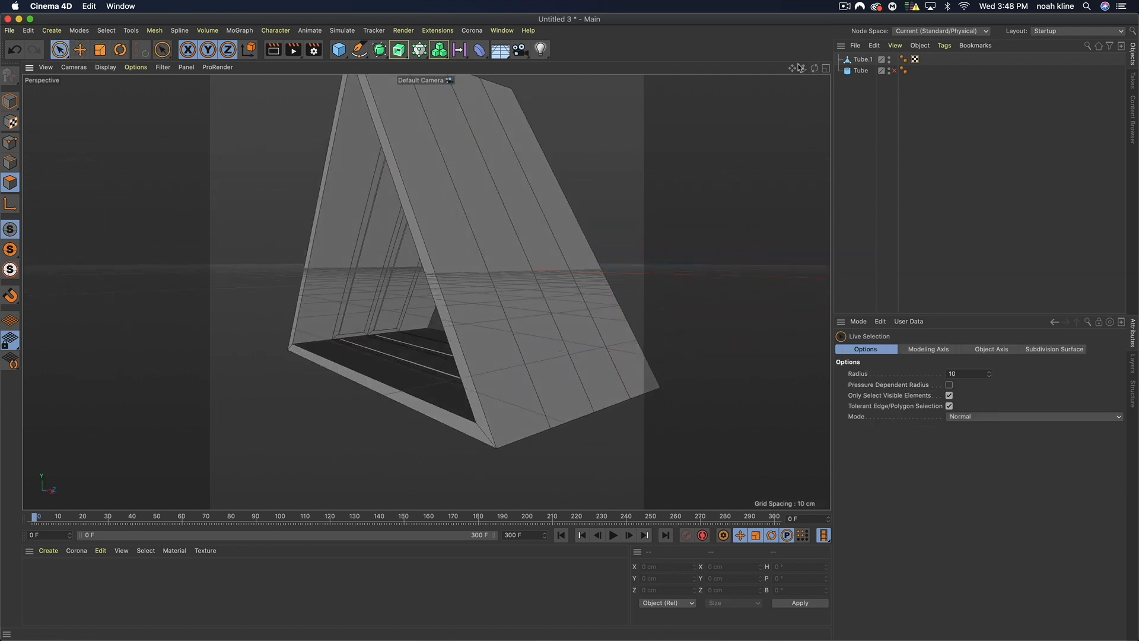
{"action": "key", "text": "v"}
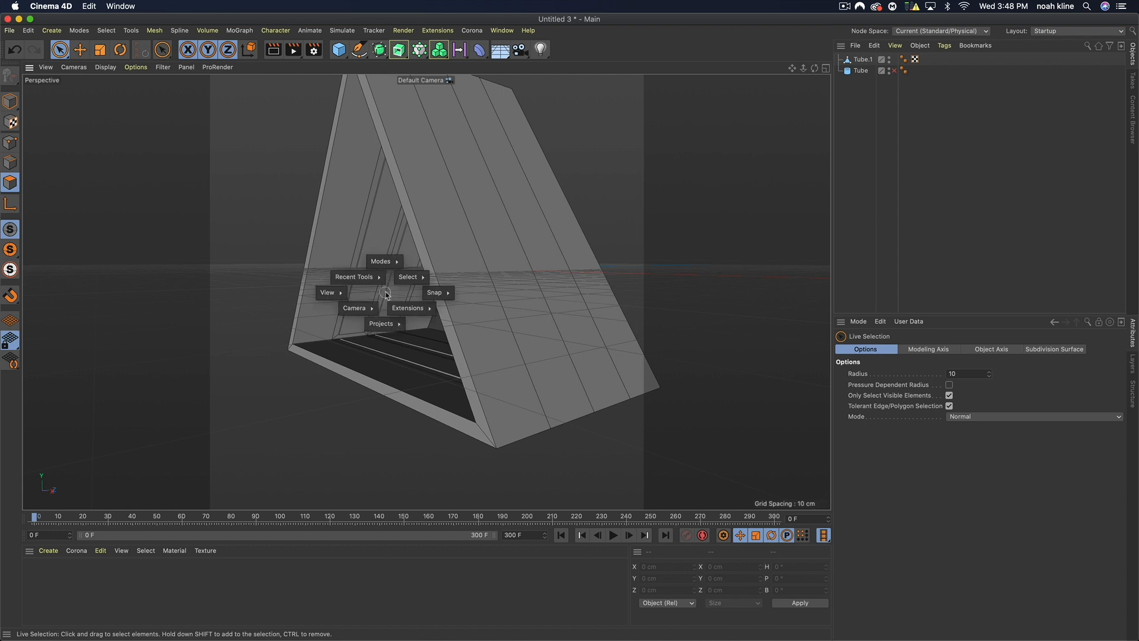
{"action": "mouse_move", "coordinate": [412, 277]}
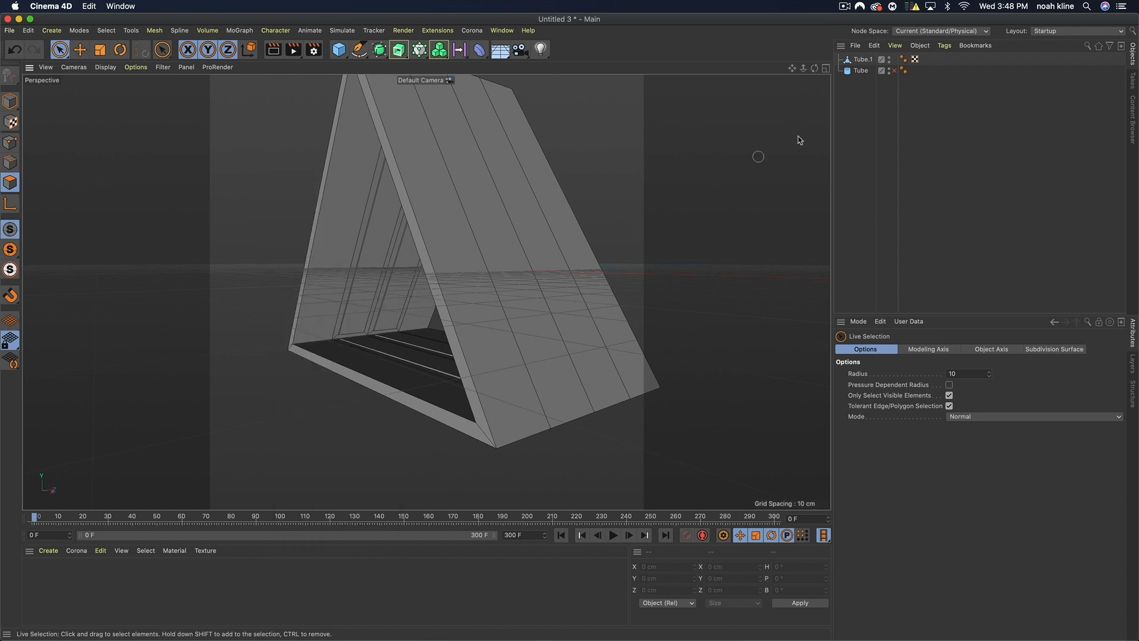
{"action": "left_click", "coordinate": [862, 61]}
{"action": "key", "text": "v"}
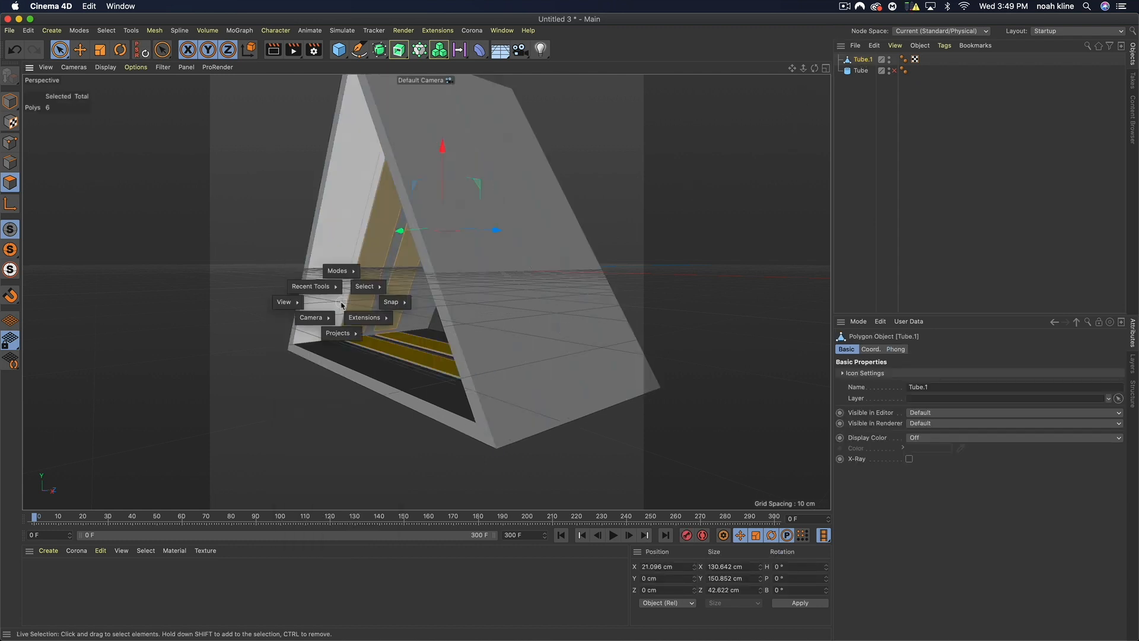
{"action": "mouse_move", "coordinate": [365, 286]}
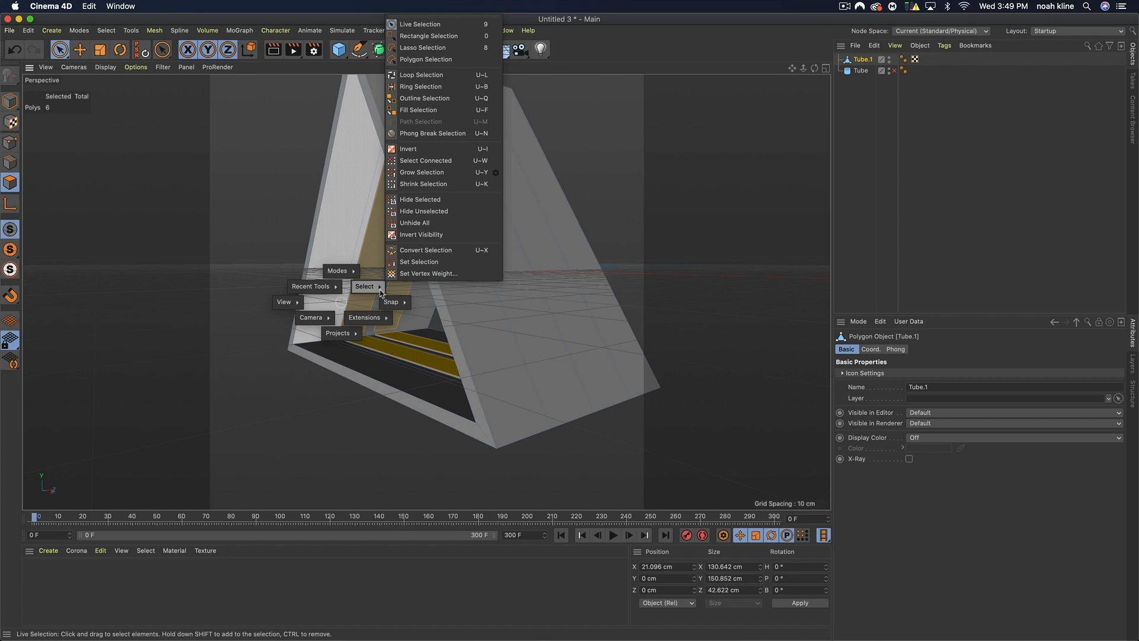
{"action": "left_click", "coordinate": [421, 75]}
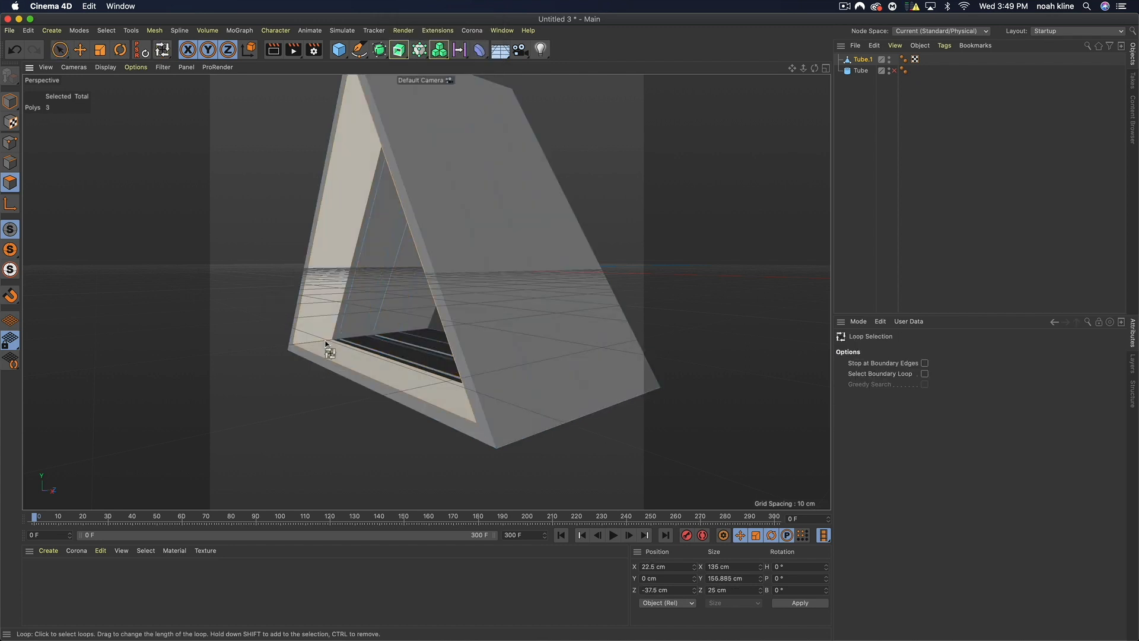
{"action": "left_click", "coordinate": [308, 337]}
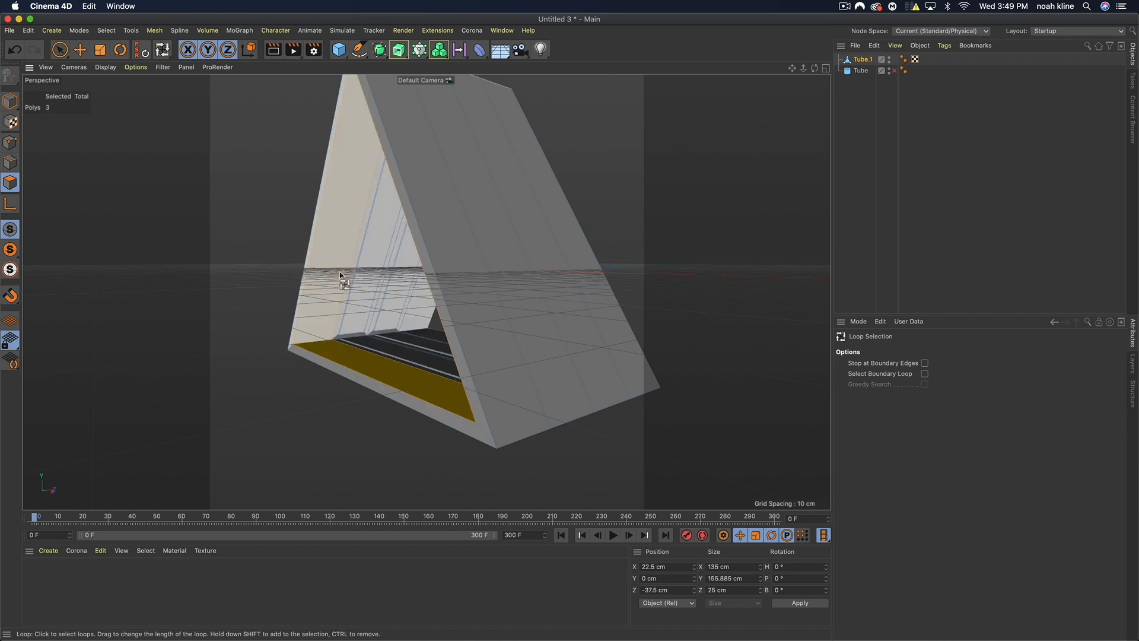
{"action": "right_click", "coordinate": [331, 291]}
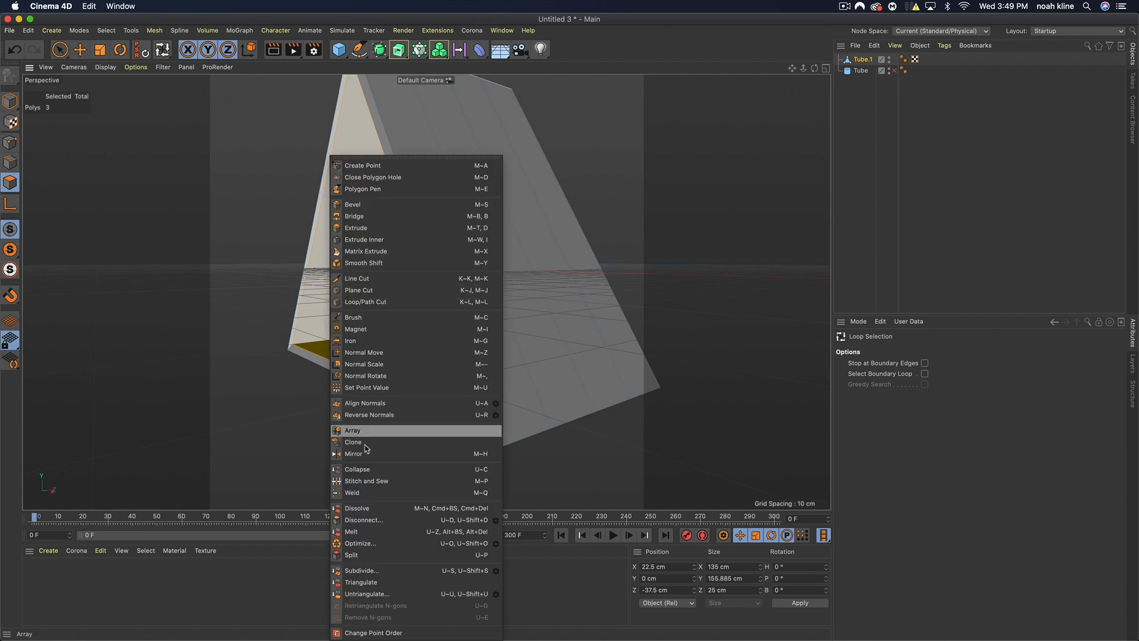
{"action": "left_click", "coordinate": [377, 556]}
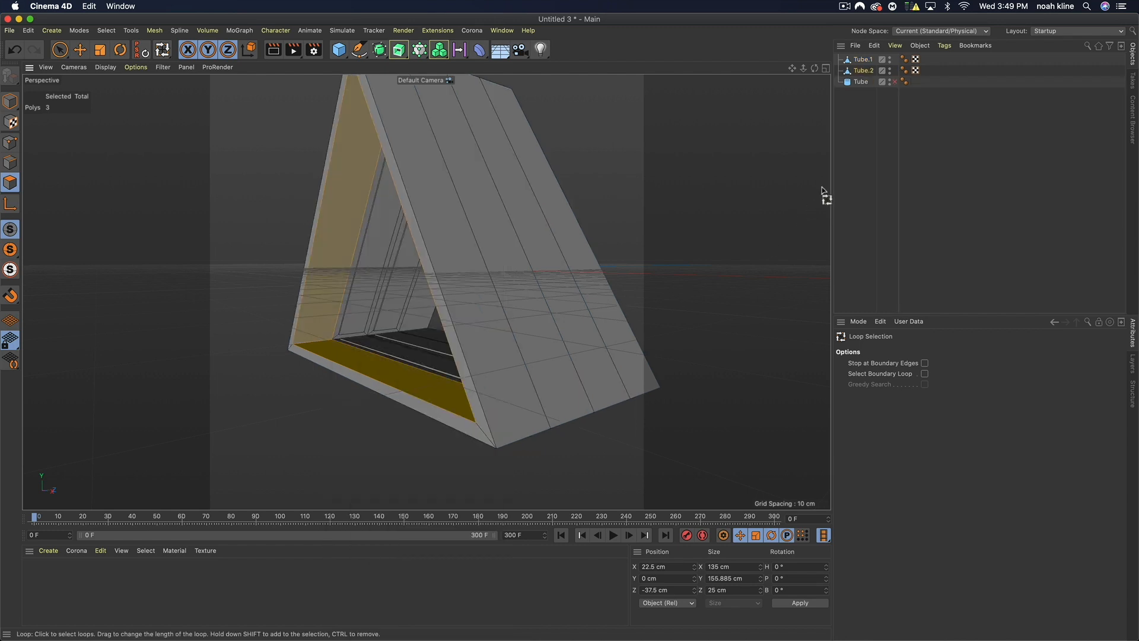
Try moving the split-off ring along its depth axis and undo the move.
{"action": "left_click", "coordinate": [79, 50]}
{"action": "left_click", "coordinate": [12, 102]}
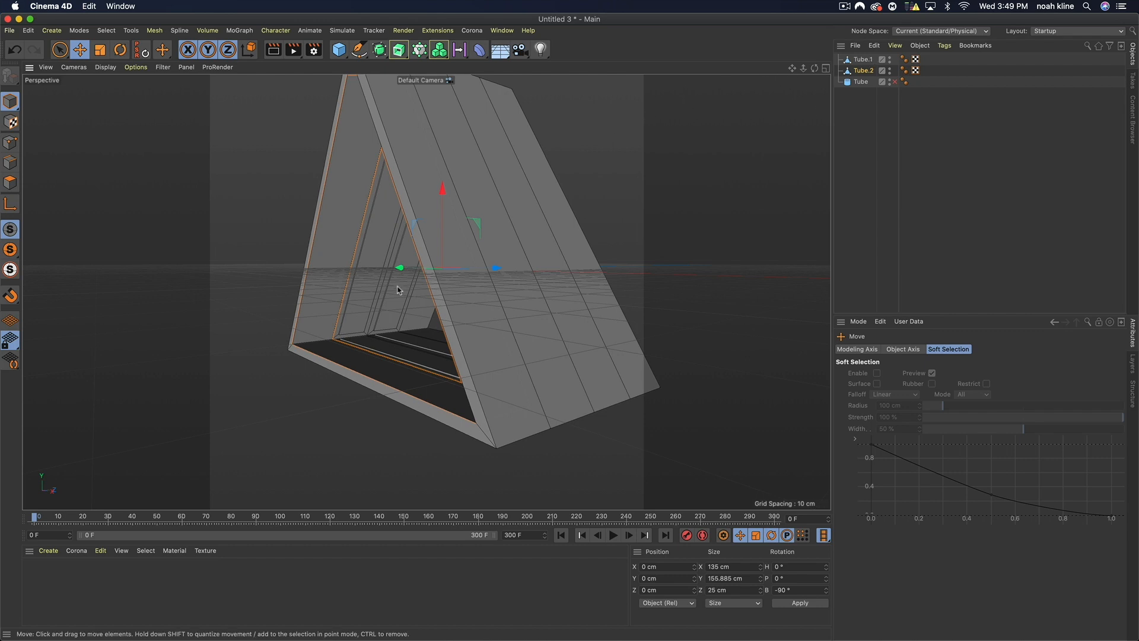
{"action": "left_click_drag", "start_coordinate": [494, 269], "coordinate": [421, 270]}
{"action": "key", "text": "super+z"}
Extrude the polygons of the split-off front ring to give it thickness.
{"action": "left_click", "coordinate": [60, 50]}
{"action": "key", "text": "v"}
{"action": "mouse_move", "coordinate": [287, 254]}
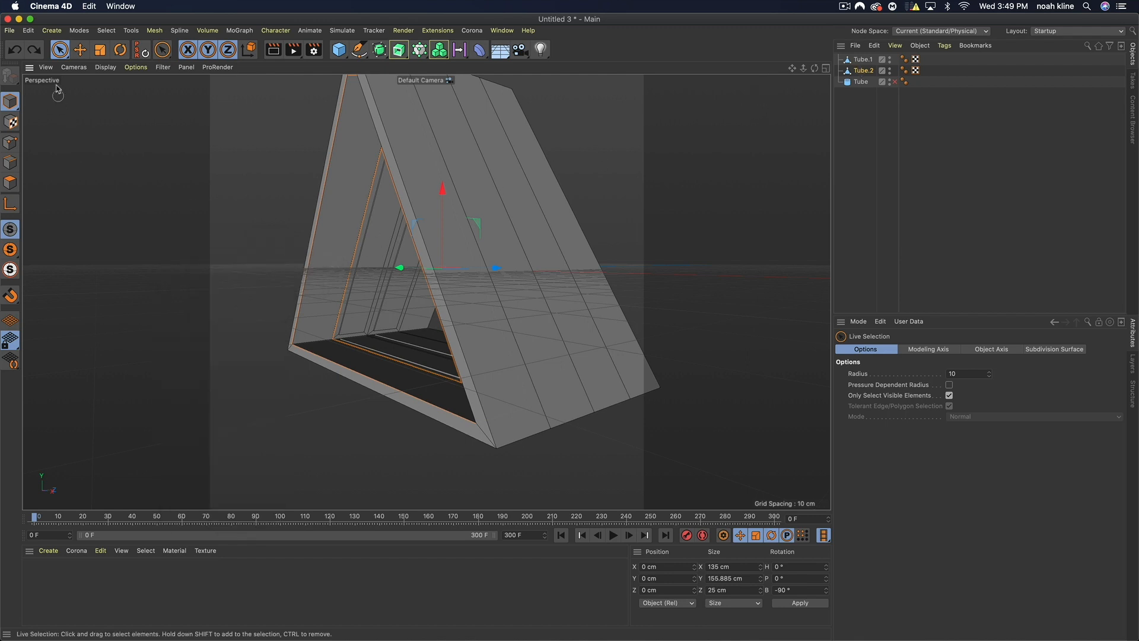
{"action": "left_click", "coordinate": [11, 182]}
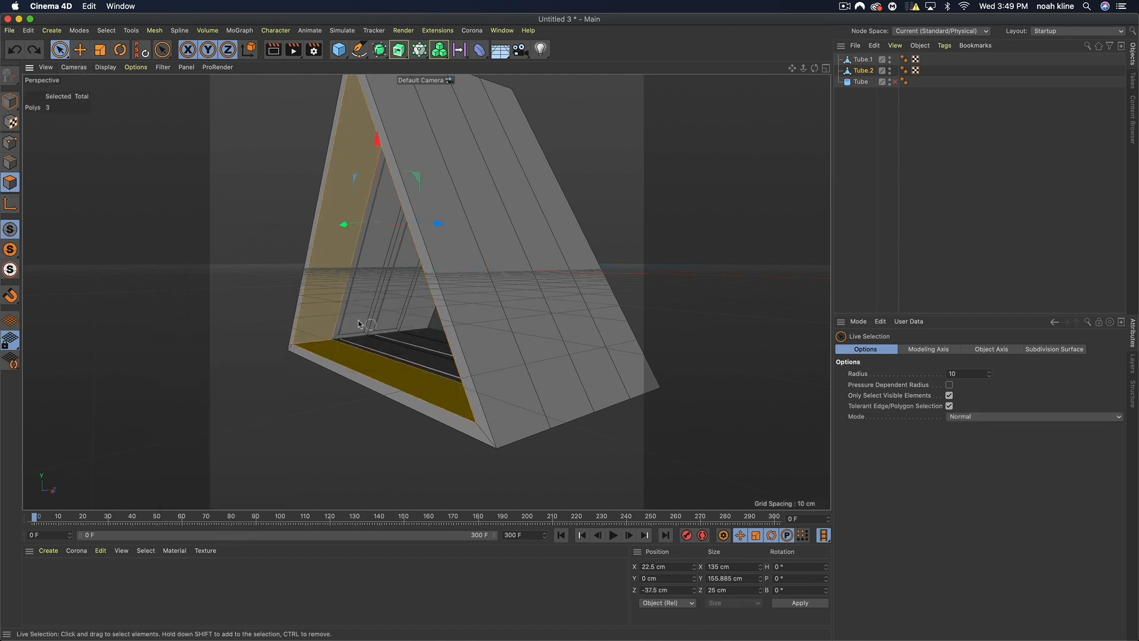
{"action": "right_click", "coordinate": [333, 268]}
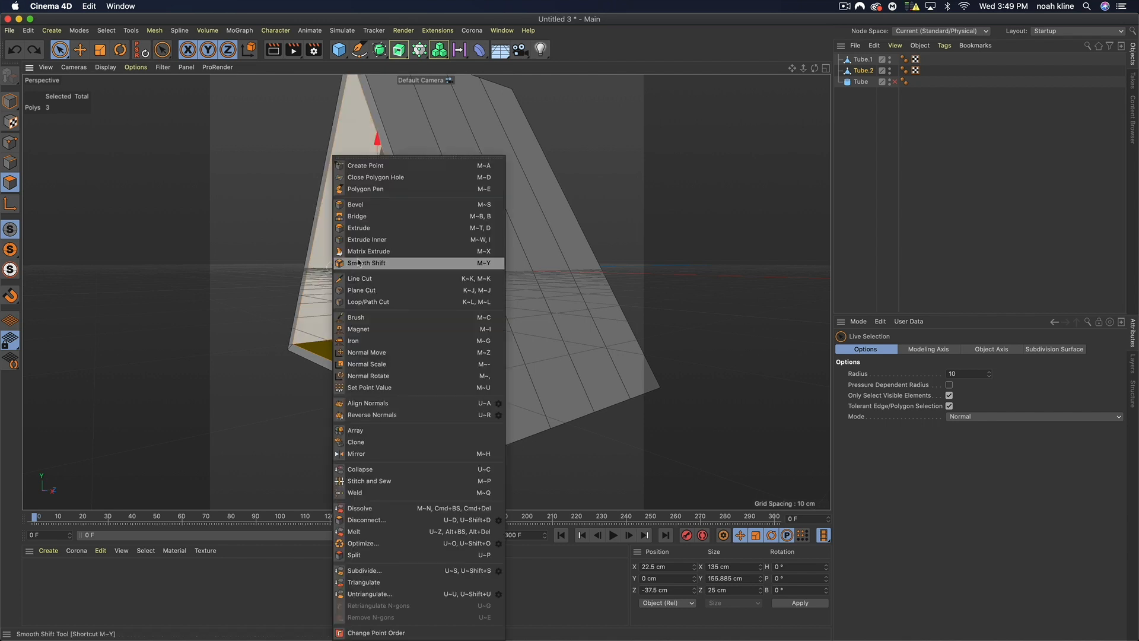
{"action": "left_click", "coordinate": [366, 229]}
{"action": "left_click_drag", "start_coordinate": [460, 375], "coordinate": [461, 375]}
{"action": "left_click_drag", "start_coordinate": [815, 67], "coordinate": [700, 67]}
{"action": "left_click", "coordinate": [889, 162]}
Create a new standard material and open it in the Material Editor.
{"action": "left_click", "coordinate": [48, 551]}
{"action": "left_click", "coordinate": [65, 429]}
{"action": "double_click", "coordinate": [47, 584]}
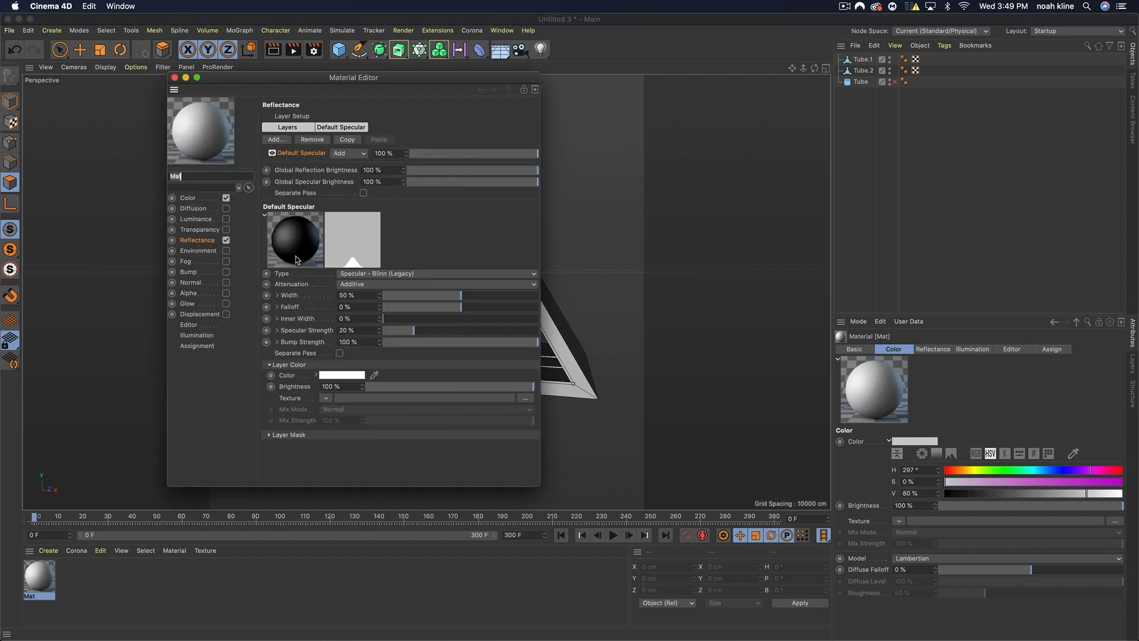
Set the new material's color saturation to 100% for a purple tone and apply the material to the split-off front ring.
{"action": "left_click", "coordinate": [188, 198]}
{"action": "left_click_drag", "start_coordinate": [484, 158], "coordinate": [540, 158]}
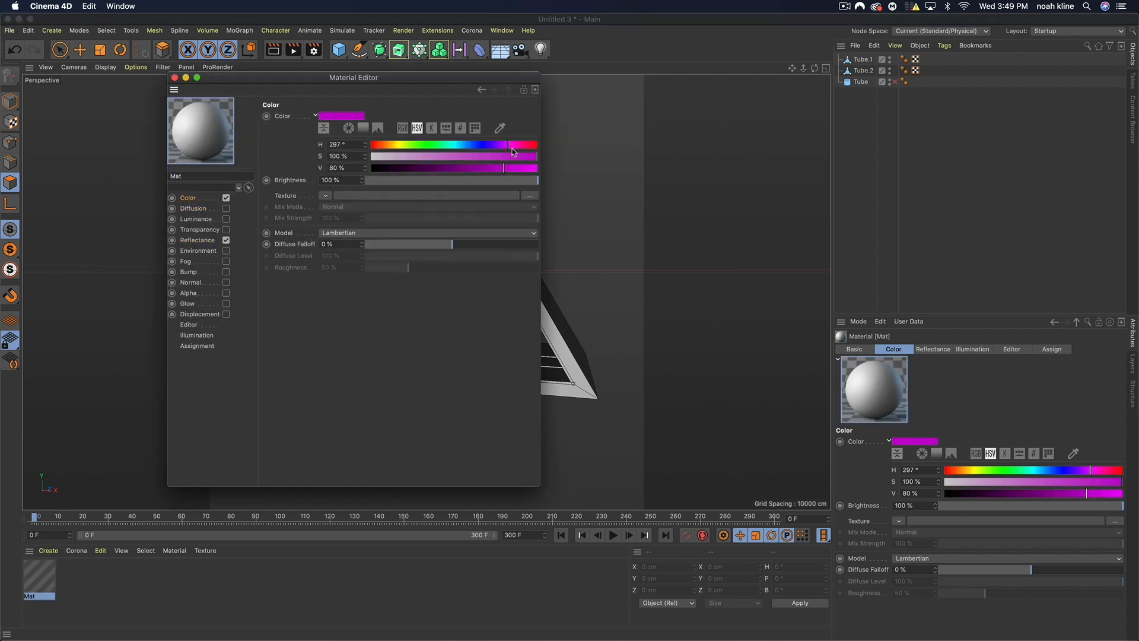
{"action": "left_click", "coordinate": [174, 78]}
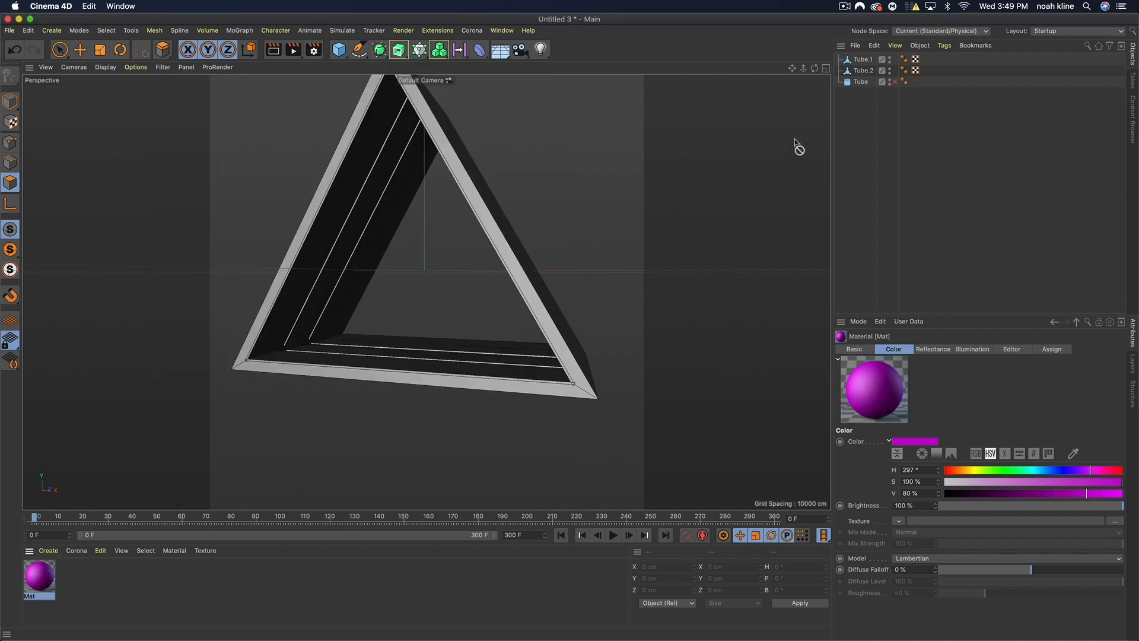
{"action": "left_click_drag", "start_coordinate": [871, 71], "coordinate": [191, 327]}
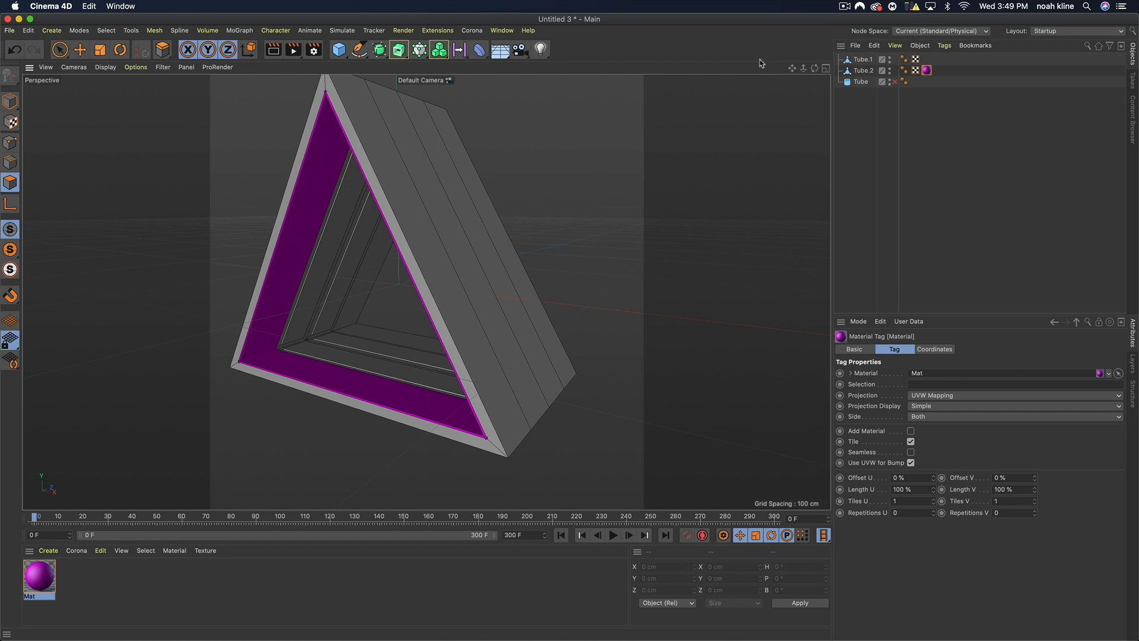
Scale the purple ring along its depth to about 8.17 cm and shift it to about -27 cm in Z.
{"action": "left_click", "coordinate": [865, 72]}
{"action": "left_click", "coordinate": [100, 50]}
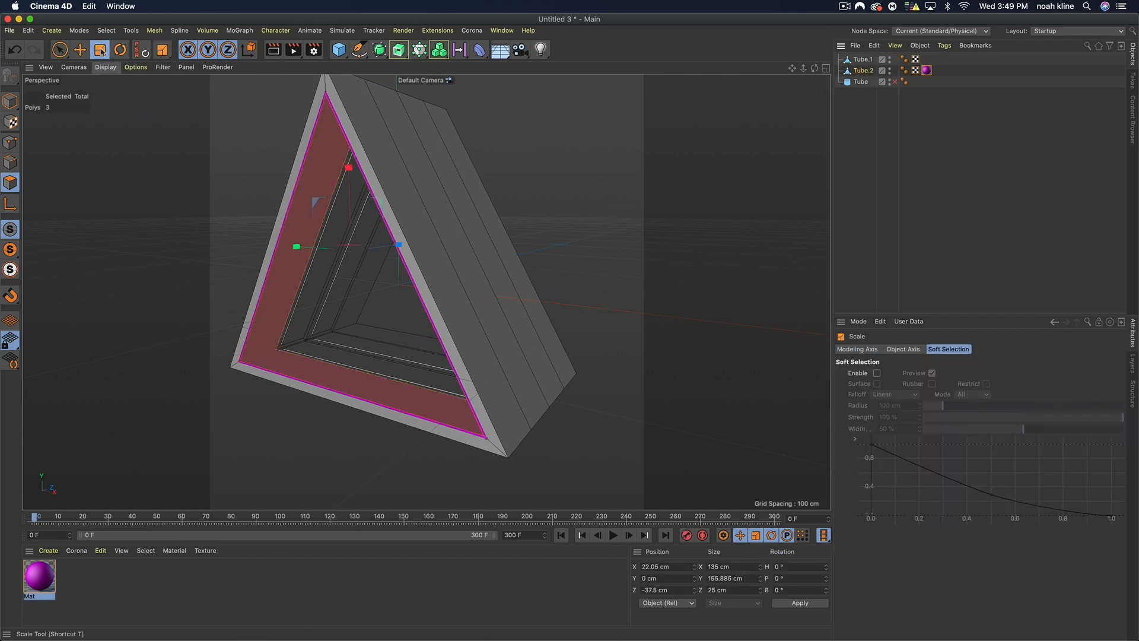
{"action": "left_click", "coordinate": [10, 101]}
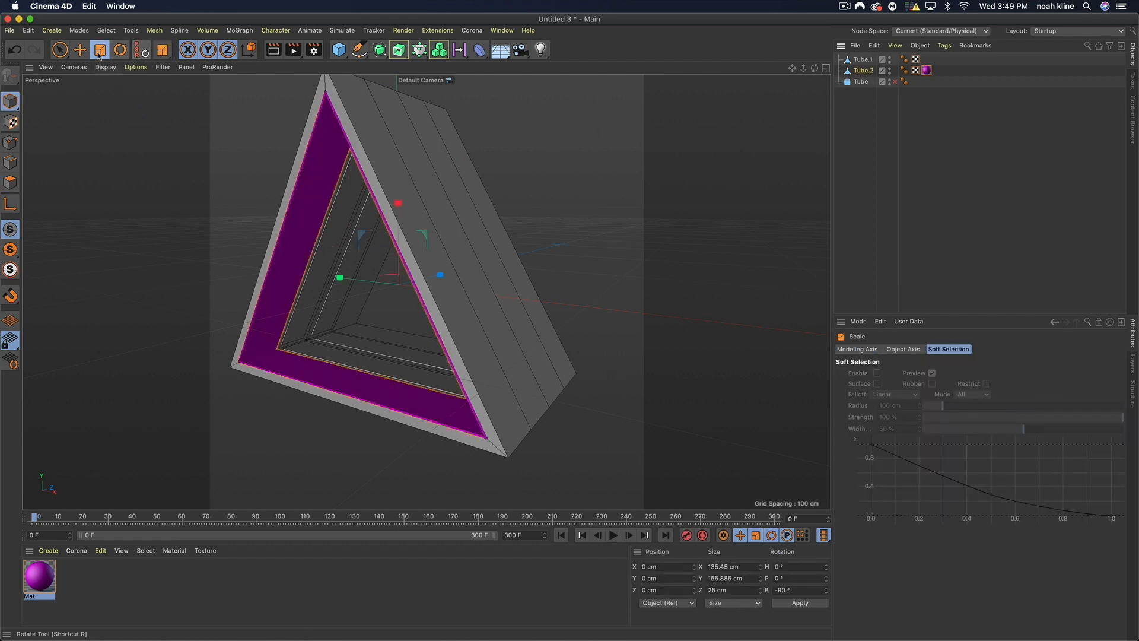
{"action": "left_click_drag", "start_coordinate": [433, 278], "coordinate": [412, 292]}
{"action": "key", "text": "e"}
{"action": "left_click", "coordinate": [889, 206]}
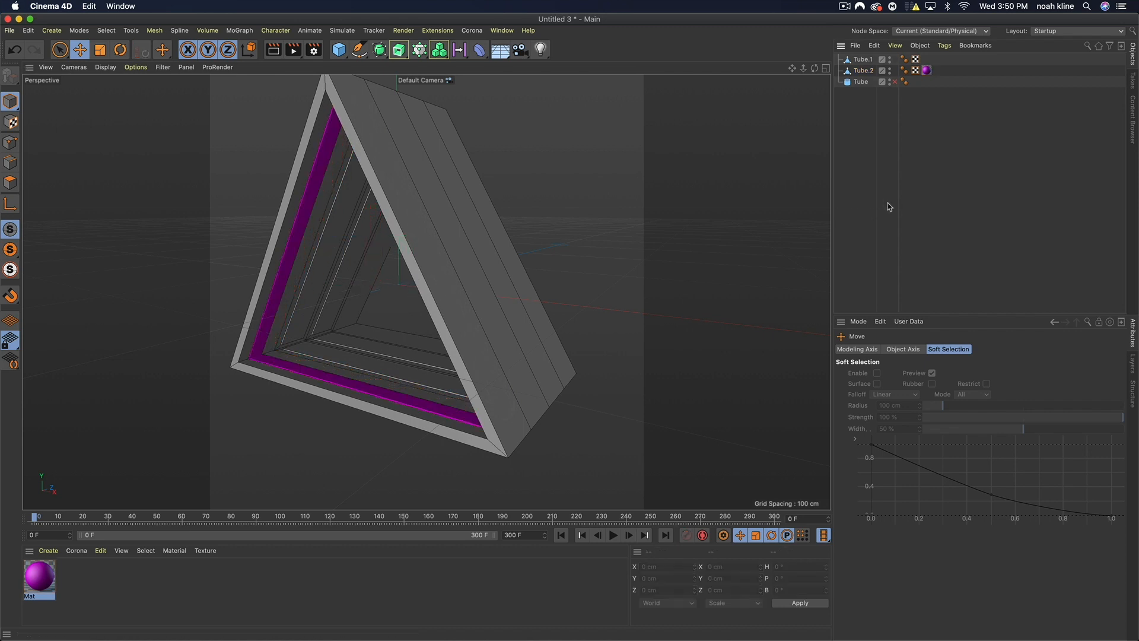
{"action": "mouse_move", "coordinate": [814, 68]}
{"action": "left_mouse_down"}
{"action": "mouse_move", "coordinate": [846, 68]}
{"action": "mouse_move", "coordinate": [795, 70]}
{"action": "mouse_move", "coordinate": [797, 83]}
{"action": "mouse_move", "coordinate": [850, 69]}
{"action": "mouse_move", "coordinate": [831, 70]}
{"action": "left_mouse_up"}
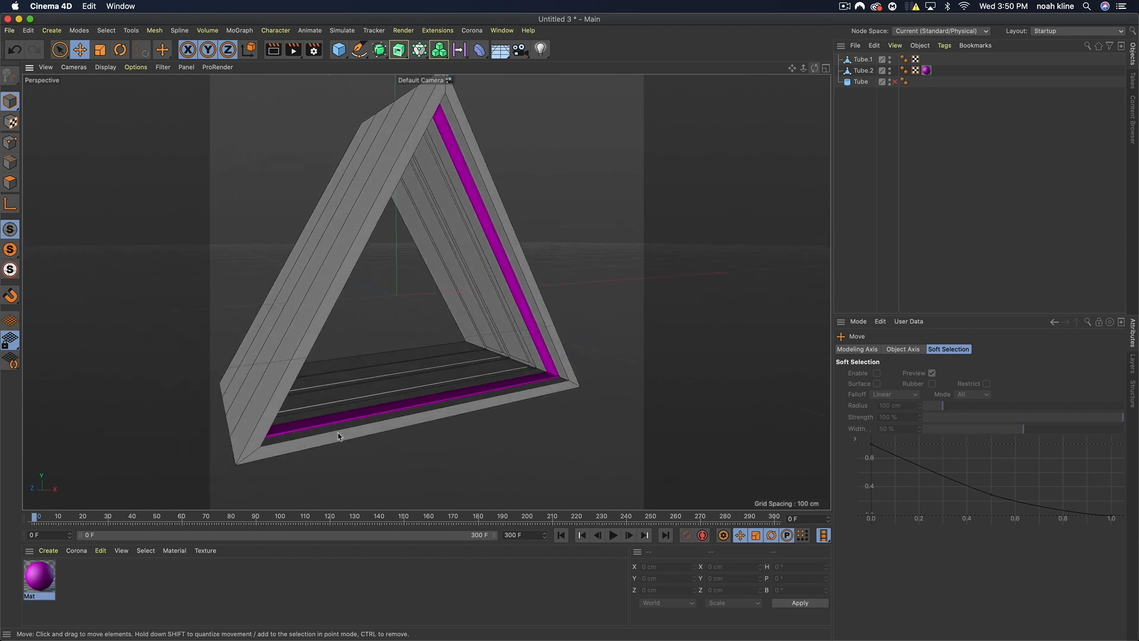
Disable the material's Color and Reflectance channels and enable Luminance with a magenta color of H 296°, S 96%, V 96%.
{"action": "double_click", "coordinate": [36, 575]}
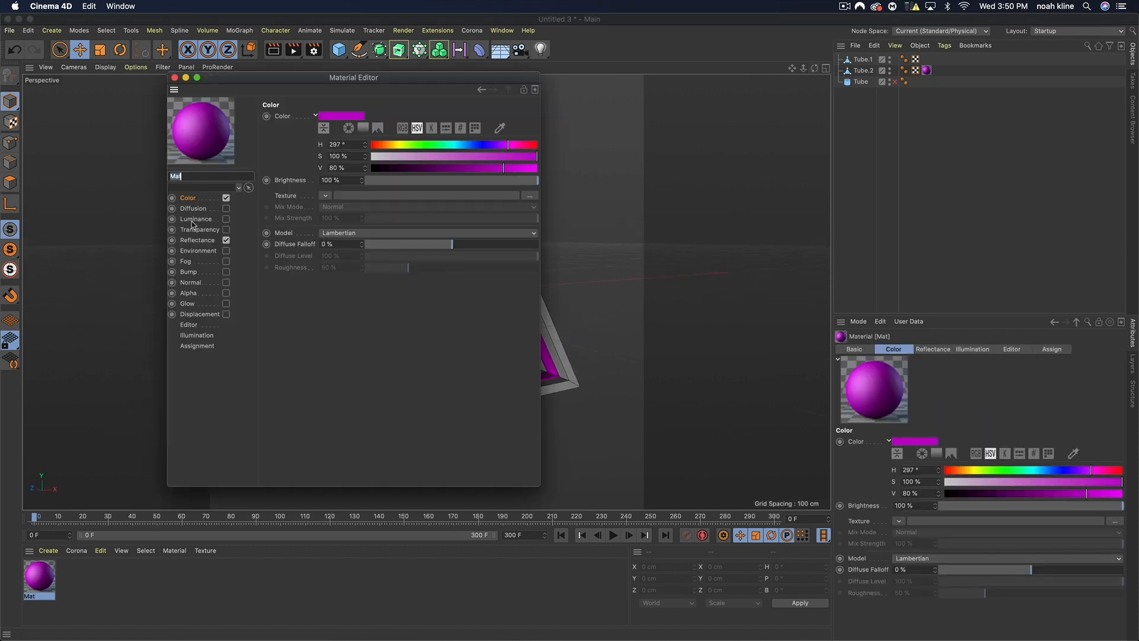
{"action": "left_click", "coordinate": [225, 198]}
{"action": "left_click", "coordinate": [226, 240]}
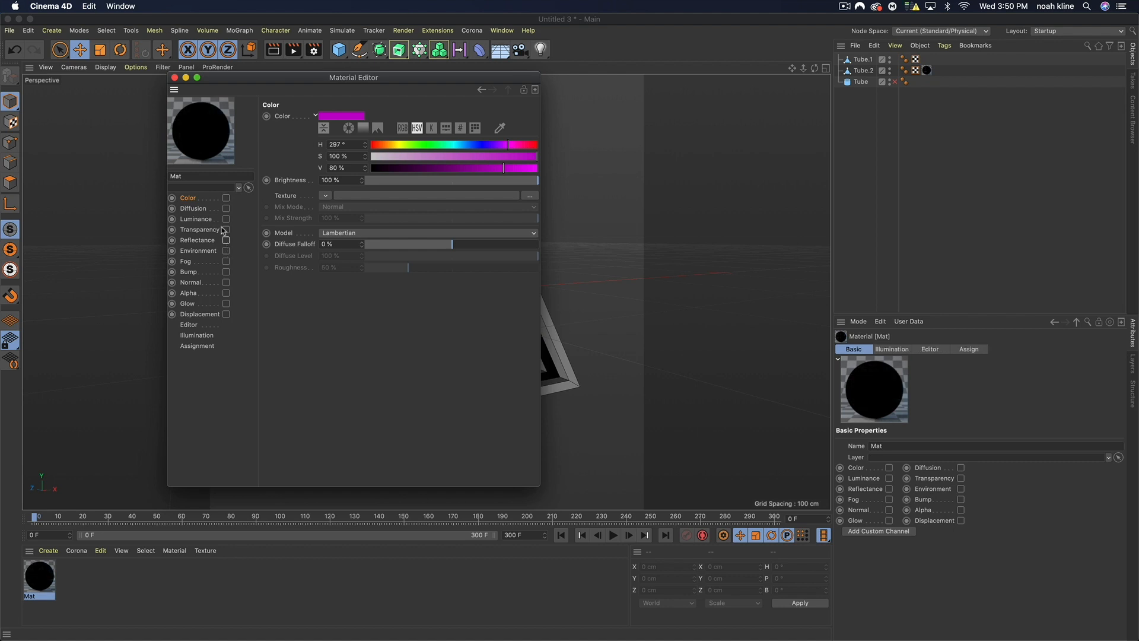
{"action": "left_click", "coordinate": [226, 220]}
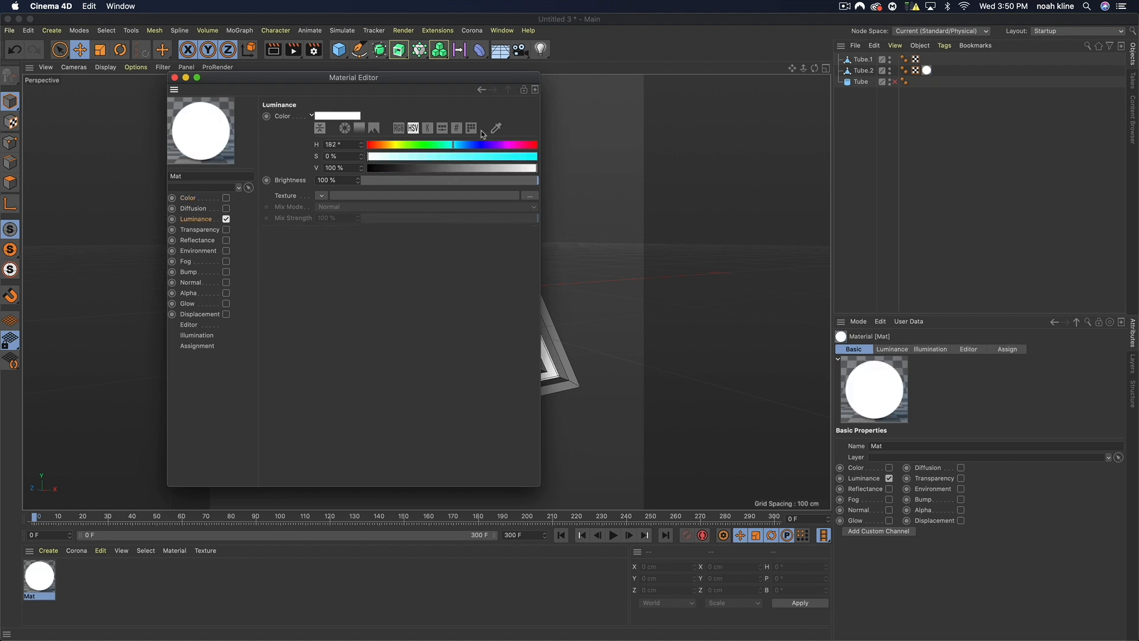
{"action": "left_click", "coordinate": [502, 145]}
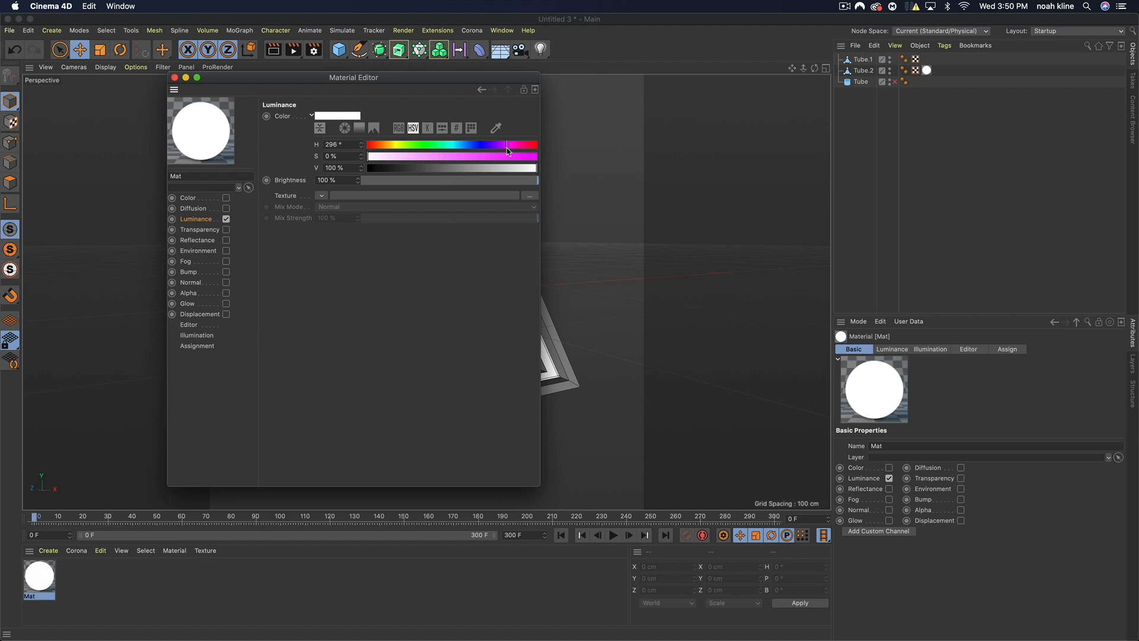
{"action": "left_click", "coordinate": [530, 156]}
{"action": "left_click", "coordinate": [531, 168]}
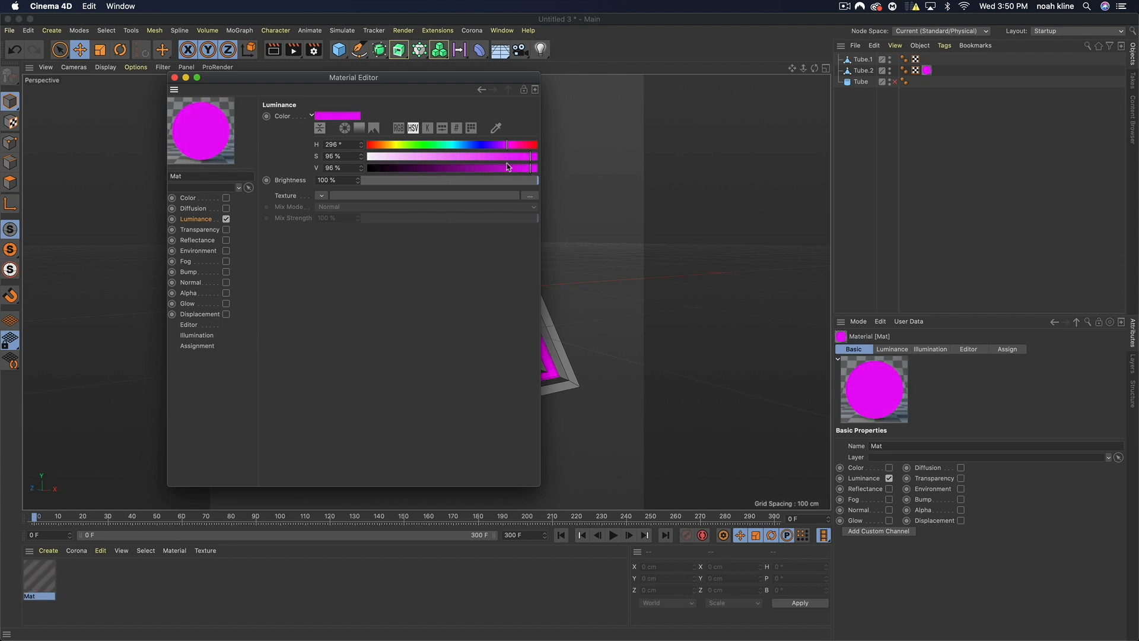
{"action": "left_click", "coordinate": [174, 78]}
Scale the magenta ring up uniformly to about 101.6% so it sits closer to the tube's inner walls.
{"action": "mouse_move", "coordinate": [816, 70]}
{"action": "left_mouse_down"}
{"action": "mouse_move", "coordinate": [772, 65]}
{"action": "mouse_move", "coordinate": [740, 37]}
{"action": "mouse_move", "coordinate": [807, 68]}
{"action": "mouse_move", "coordinate": [769, 65]}
{"action": "mouse_move", "coordinate": [803, 65]}
{"action": "left_mouse_up"}
{"action": "left_click", "coordinate": [871, 76]}
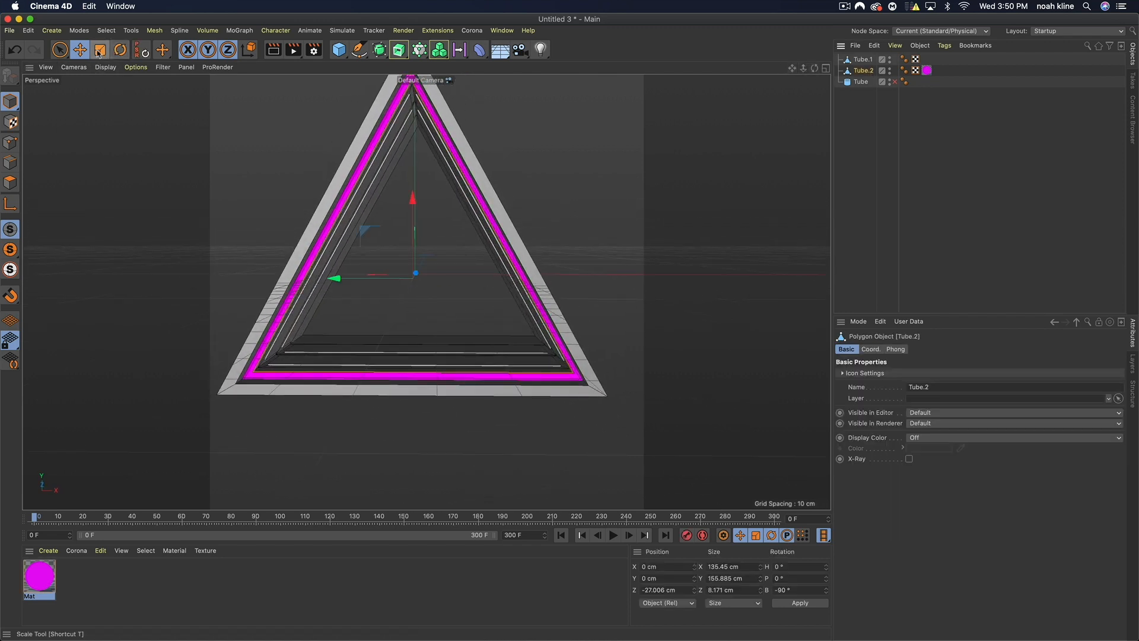
{"action": "left_click", "coordinate": [99, 50]}
{"action": "left_click_drag", "start_coordinate": [564, 253], "coordinate": [571, 253]}
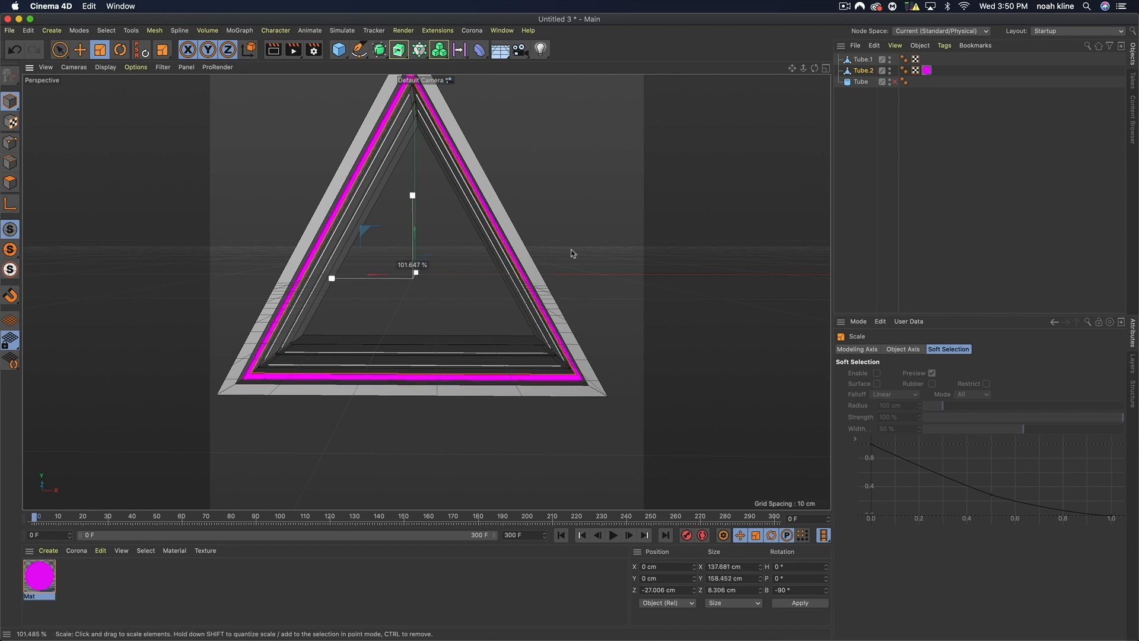
{"action": "left_click", "coordinate": [82, 51]}
Duplicate the magenta ring and move the copy along the depth axis to about 49.3 cm in Z at the tube's rear opening.
{"action": "left_click_drag", "start_coordinate": [814, 68], "coordinate": [789, 70]}
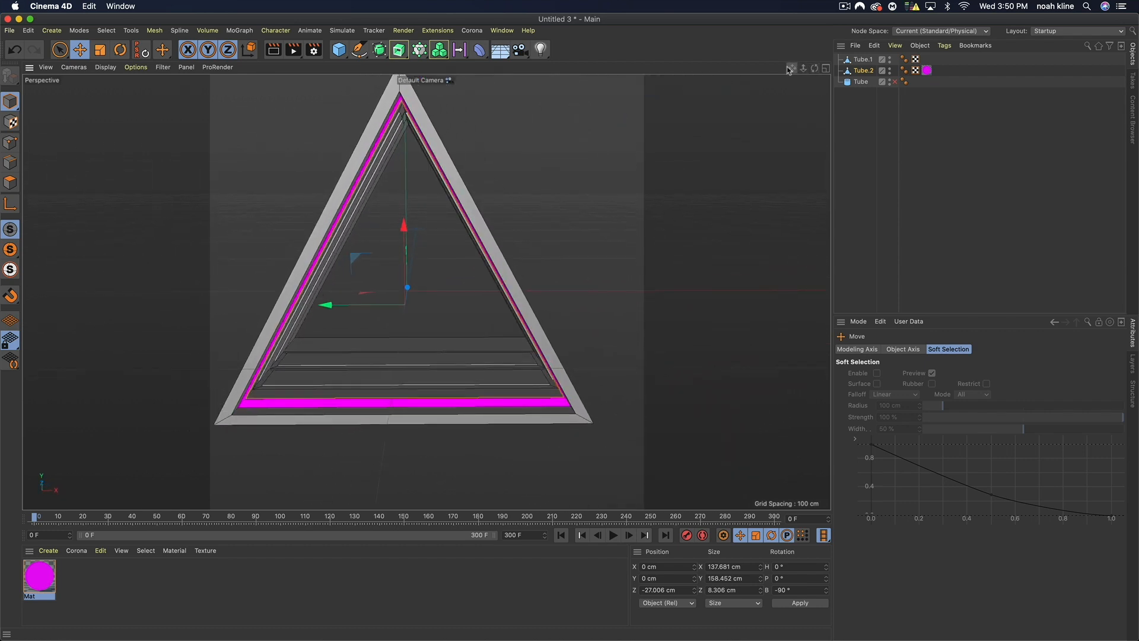
{"action": "left_click_drag", "start_coordinate": [814, 68], "coordinate": [791, 68]}
{"action": "left_click", "coordinate": [868, 71]}
{"action": "key", "text": "super+c"}
{"action": "key", "text": "super+v"}
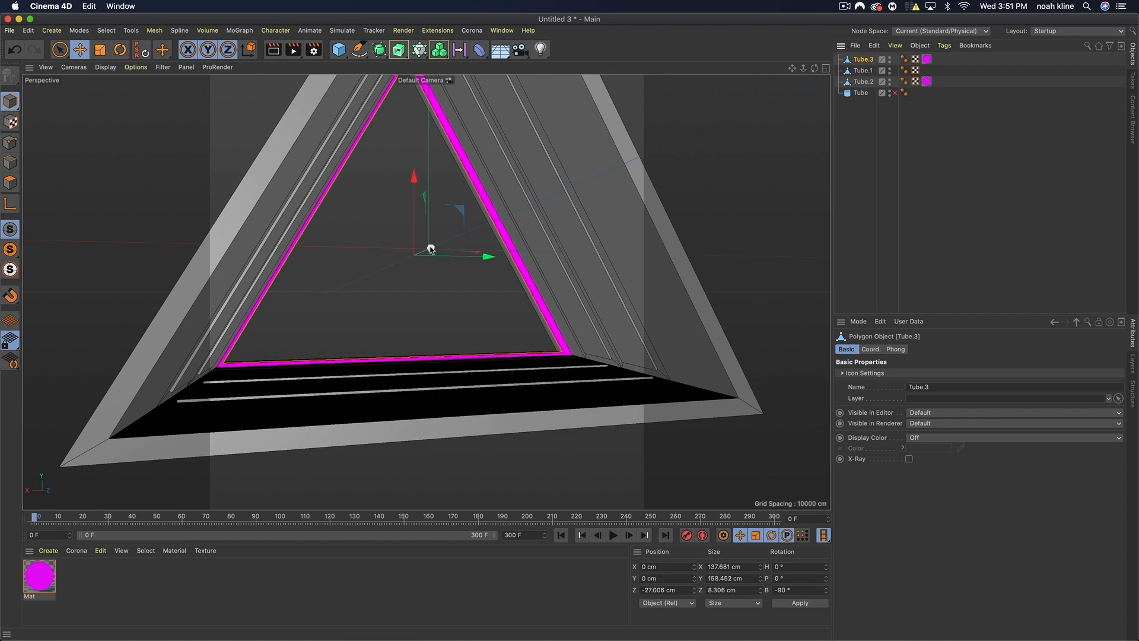
{"action": "left_click_drag", "start_coordinate": [431, 248], "coordinate": [517, 257]}
Scale the rear ring along its depth to about 2.03 cm.
{"action": "left_click", "coordinate": [100, 50]}
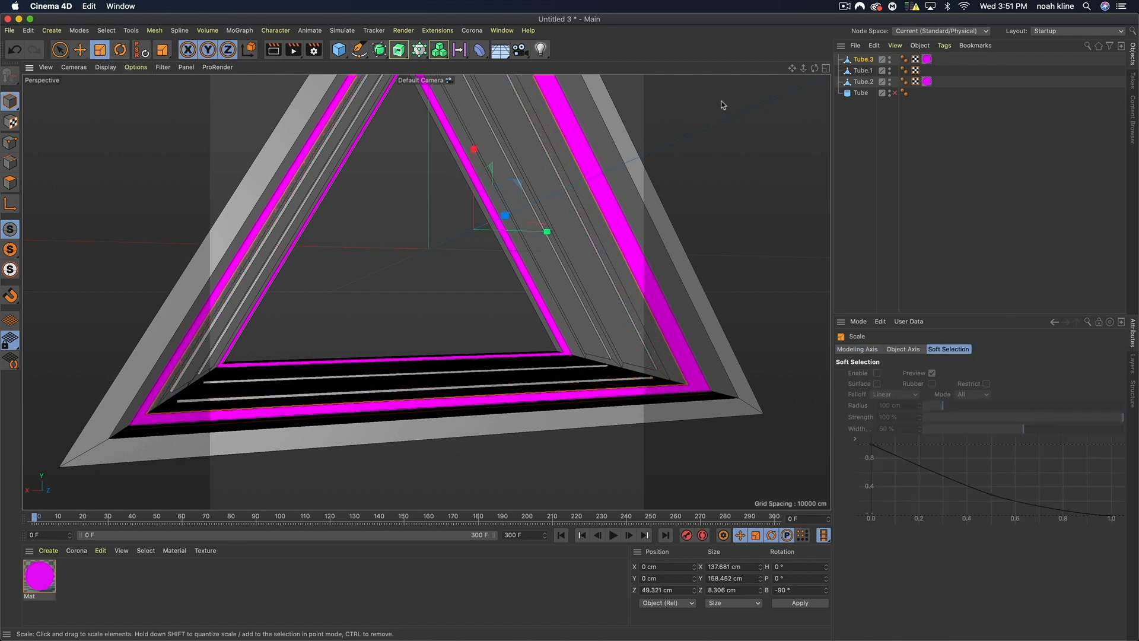
{"action": "left_click_drag", "start_coordinate": [814, 68], "coordinate": [914, 74]}
{"action": "left_click_drag", "start_coordinate": [749, 273], "coordinate": [678, 272]}
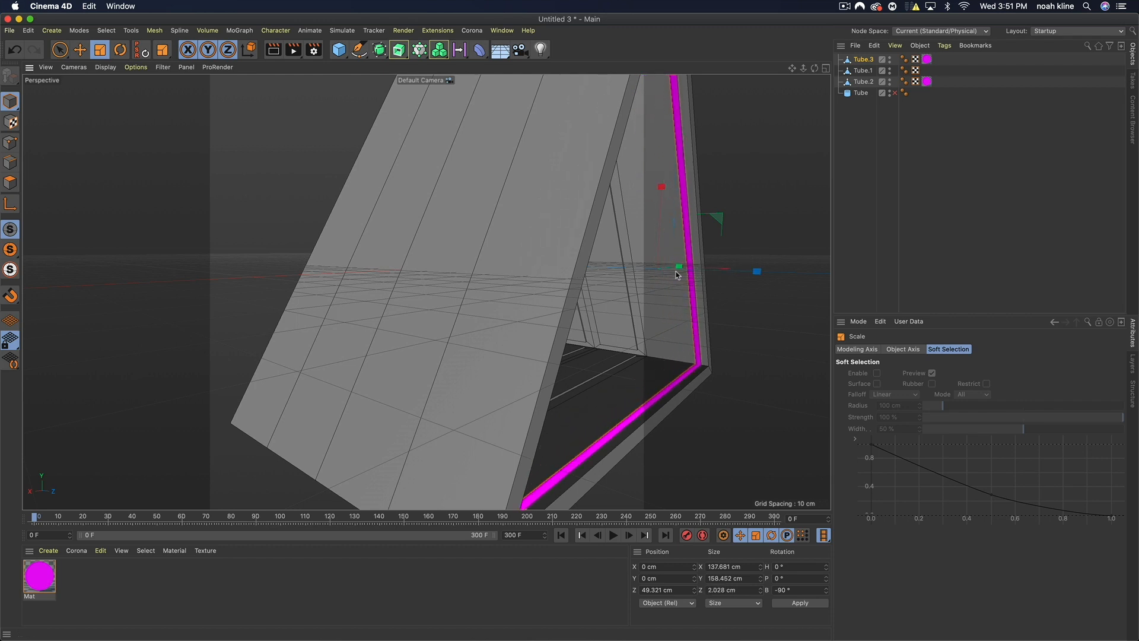
Duplicate the magenta material and set one copy's luminance hue to 187° for a cyan glow.
{"action": "left_click_drag", "start_coordinate": [40, 581], "coordinate": [75, 577], "text": "super"}
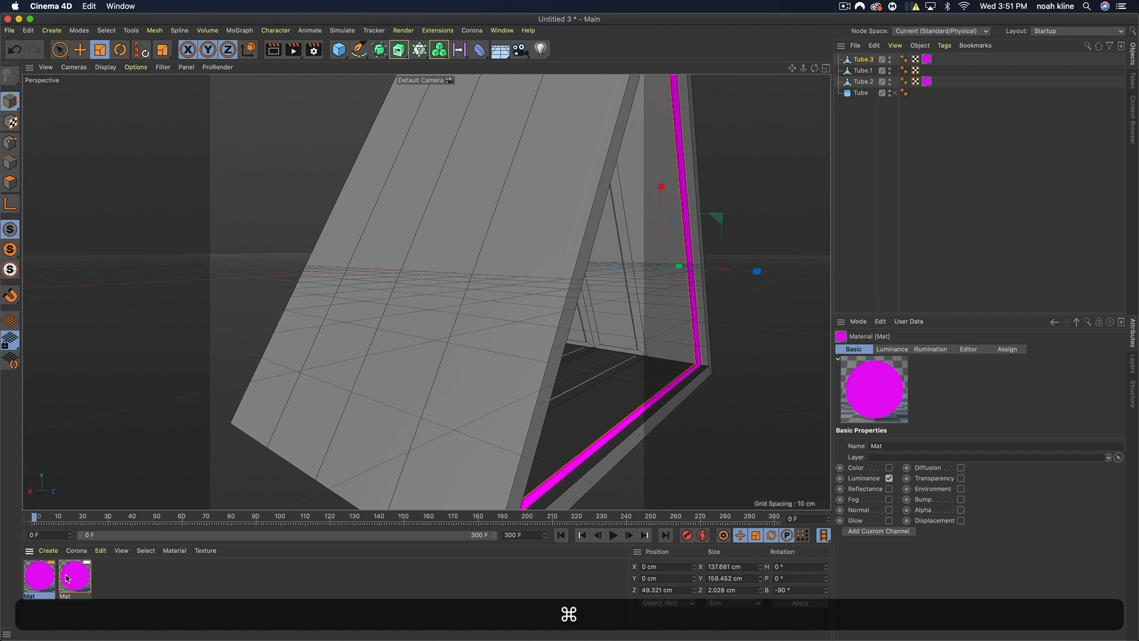
{"action": "double_click", "coordinate": [48, 578]}
{"action": "left_click", "coordinate": [457, 145]}
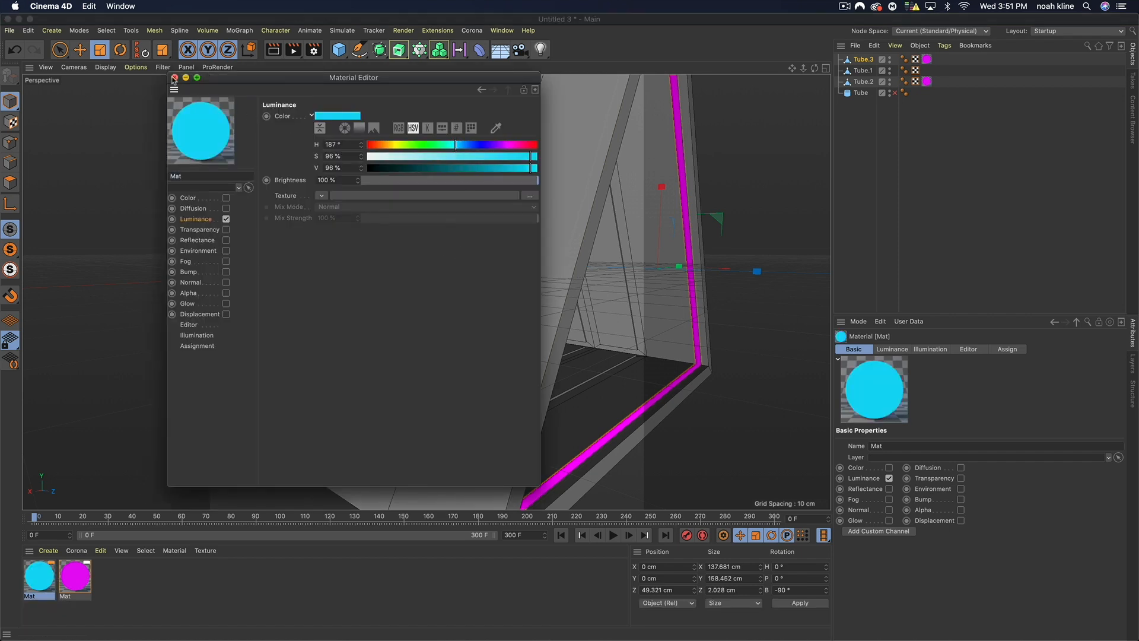
{"action": "left_click", "coordinate": [174, 78]}
Apply the cyan material to the rear ring in place of the magenta one.
{"action": "left_click_drag", "start_coordinate": [45, 580], "coordinate": [927, 59]}
{"action": "mouse_move", "coordinate": [815, 70]}
{"action": "left_mouse_down"}
{"action": "mouse_move", "coordinate": [771, 80]}
{"action": "mouse_move", "coordinate": [772, 69]}
{"action": "mouse_move", "coordinate": [915, 59]}
{"action": "left_mouse_up"}
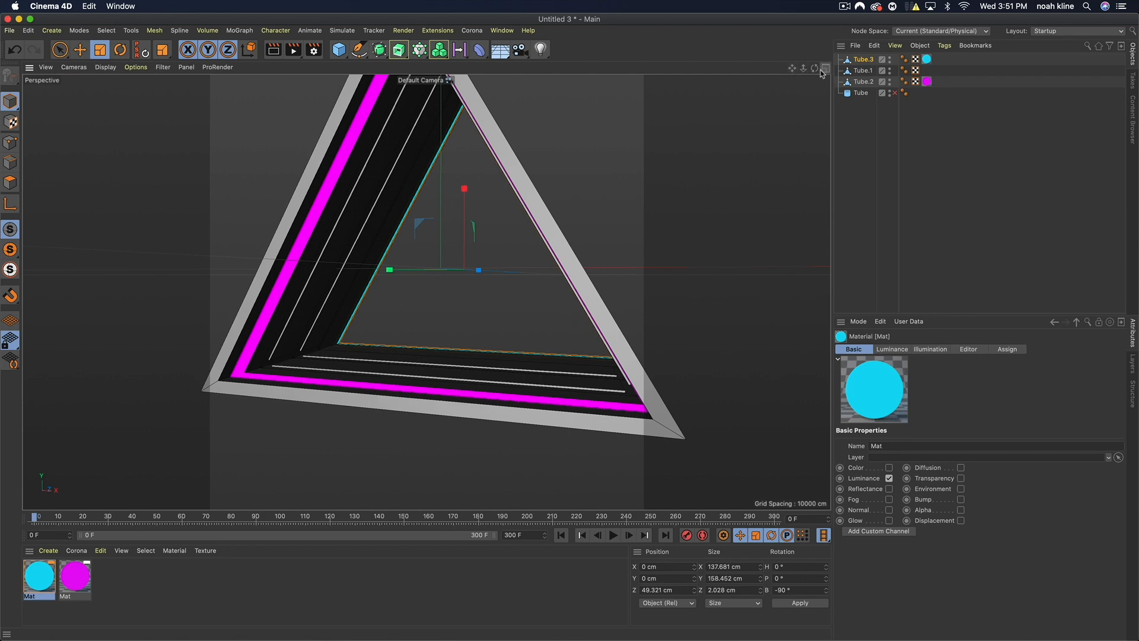
{"action": "left_click_drag", "start_coordinate": [814, 68], "coordinate": [838, 81]}
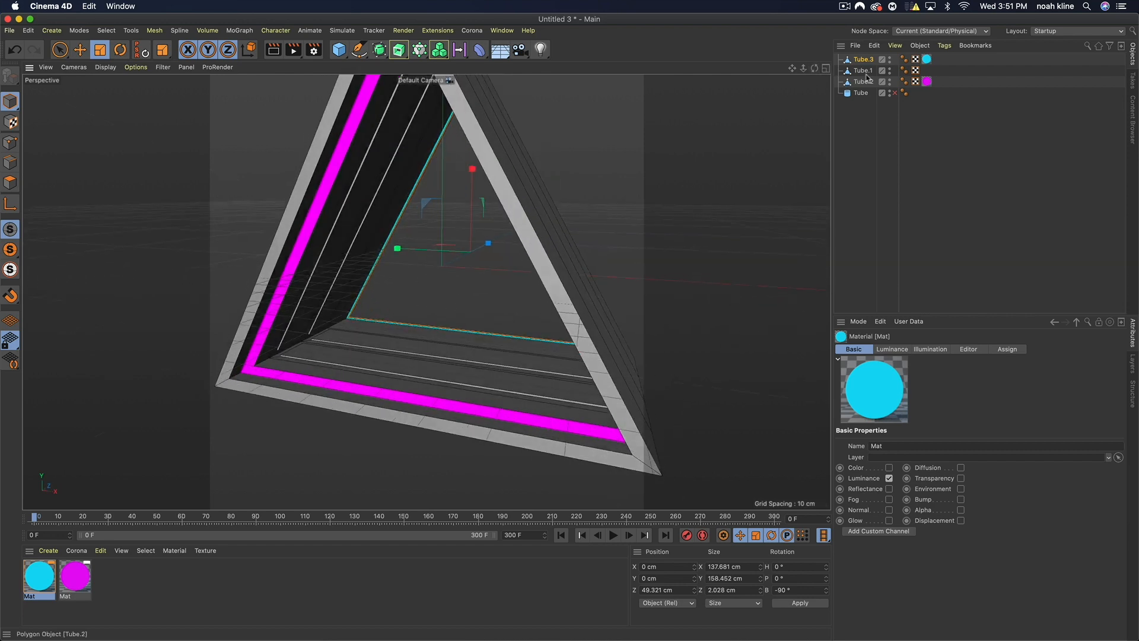
Duplicate the main tube object Tube.1.
{"action": "left_click", "coordinate": [864, 71]}
{"action": "key", "text": "super"}
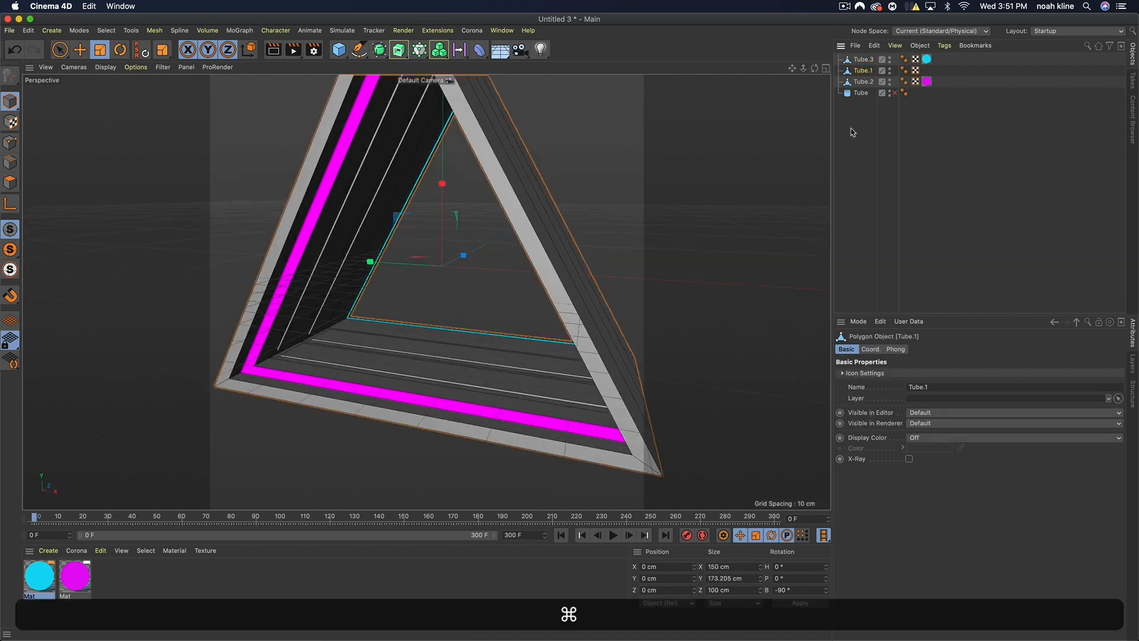
{"action": "key", "text": "super+c"}
{"action": "key", "text": "super+v"}
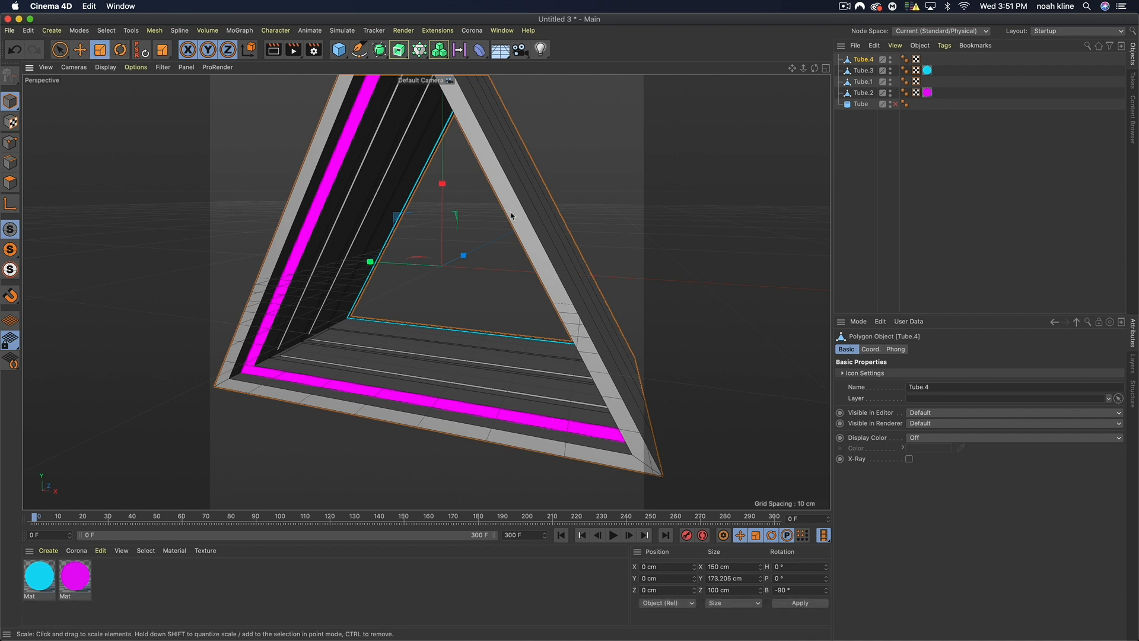
Scale the duplicated tube up uniformly to about 174 by 201 cm and stretch its depth to about 190 cm.
{"action": "left_click_drag", "start_coordinate": [576, 226], "coordinate": [668, 224]}
{"action": "left_click_drag", "start_coordinate": [803, 69], "coordinate": [771, 70]}
{"action": "left_click_drag", "start_coordinate": [510, 275], "coordinate": [551, 274]}
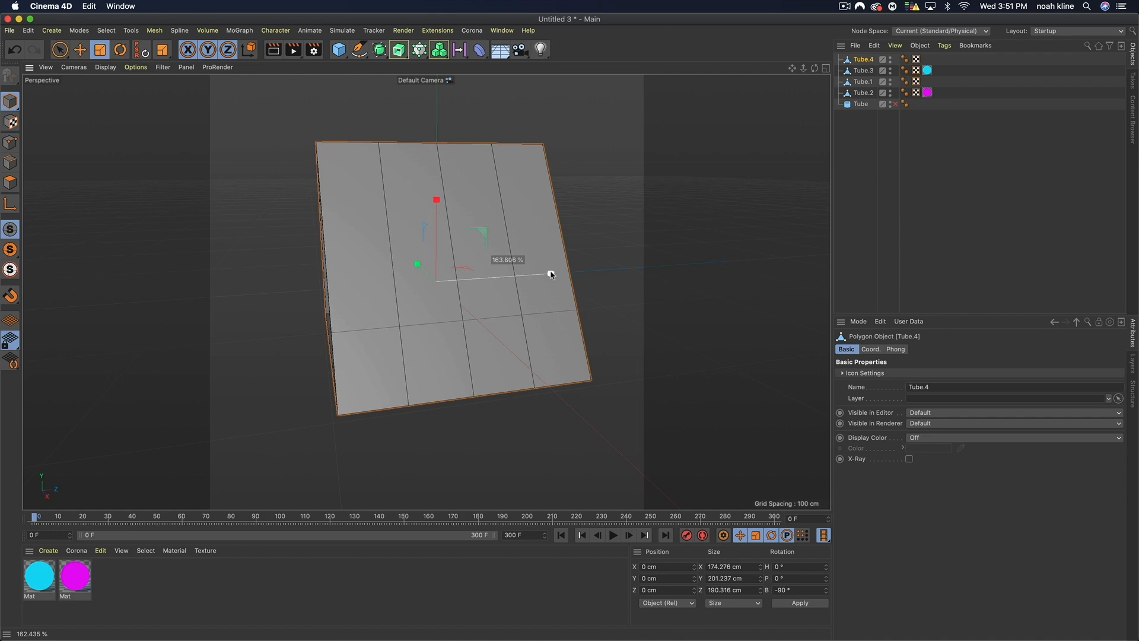
Select the inner-wall polygons at the front opening of the enlarged outer tube with Live Selection in polygon mode.
{"action": "left_click_drag", "start_coordinate": [815, 69], "coordinate": [314, 68]}
{"action": "left_click_drag", "start_coordinate": [792, 69], "coordinate": [768, 67]}
{"action": "scroll", "coordinate": [779, 96], "scroll_direction": "up", "scroll_amount": 3}
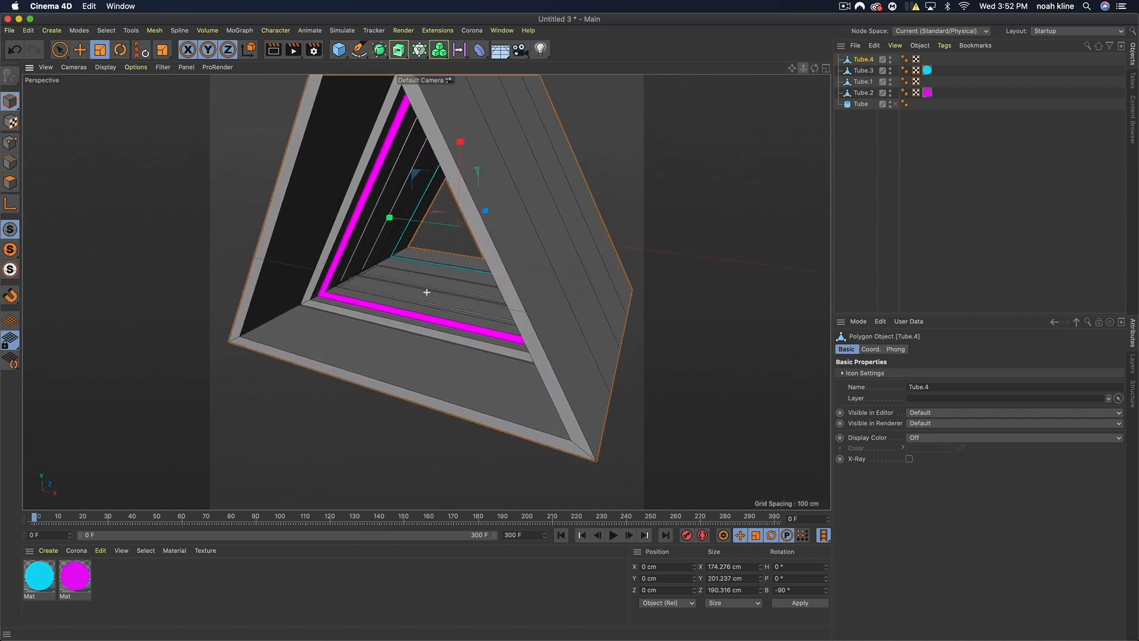
{"action": "left_click", "coordinate": [59, 50]}
{"action": "left_click", "coordinate": [10, 183]}
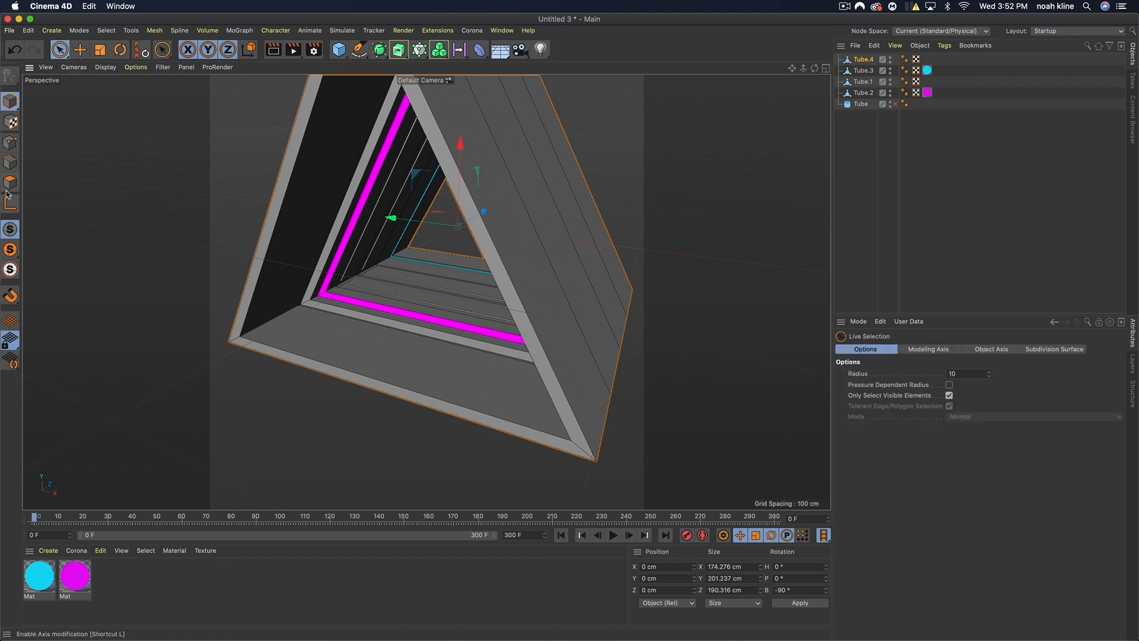
{"action": "left_click_drag", "start_coordinate": [232, 312], "coordinate": [317, 339]}
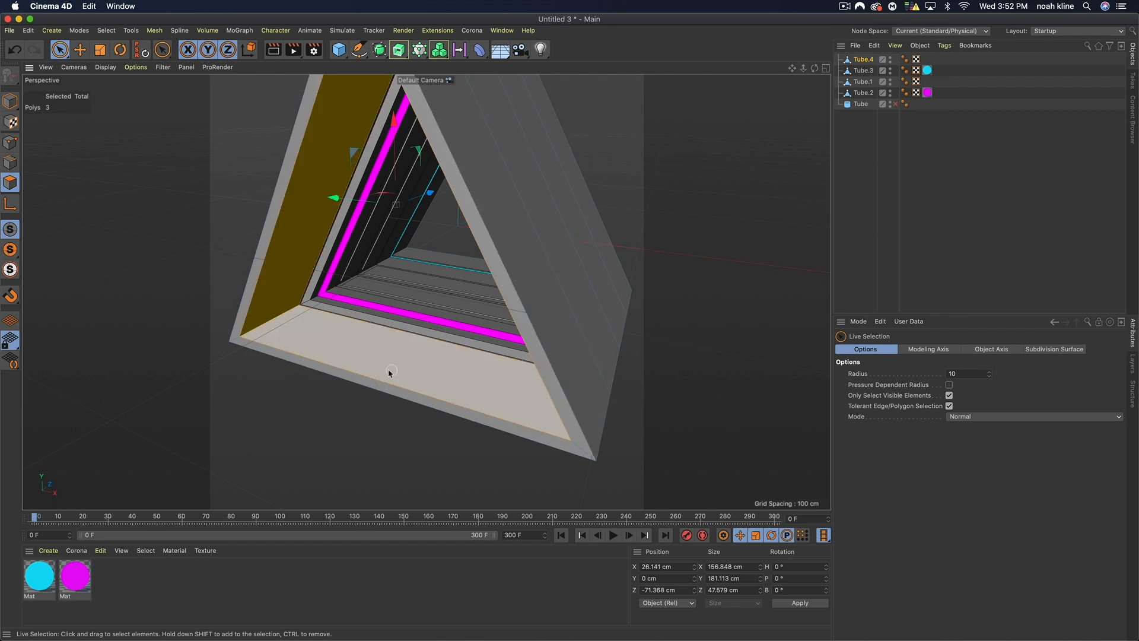
Loop-select the inner-wall polygons at both the front and rear openings of the outer tube.
{"action": "key", "text": "v"}
{"action": "mouse_move", "coordinate": [390, 362]}
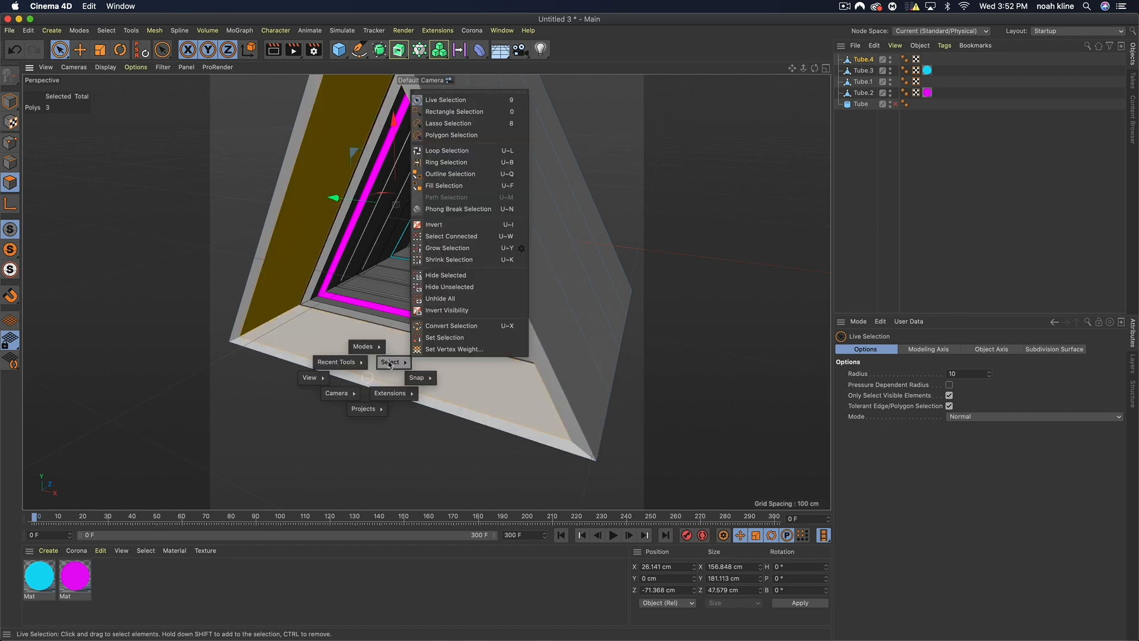
{"action": "left_click", "coordinate": [445, 151]}
{"action": "left_click", "coordinate": [287, 318], "text": "shift"}
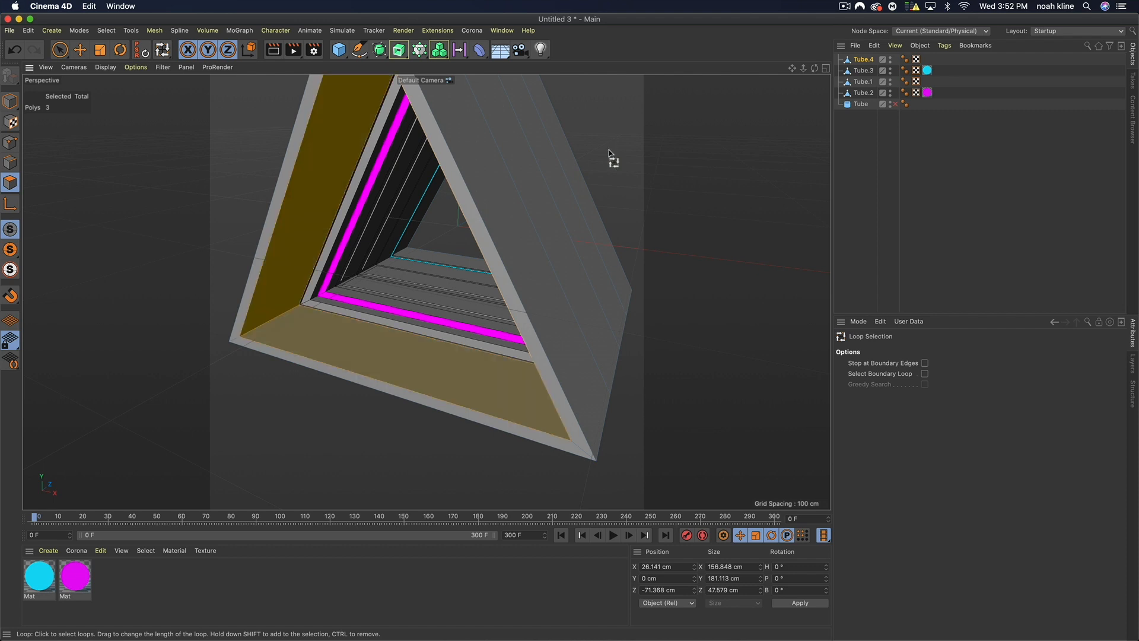
{"action": "left_click_drag", "start_coordinate": [814, 70], "coordinate": [570, 70]}
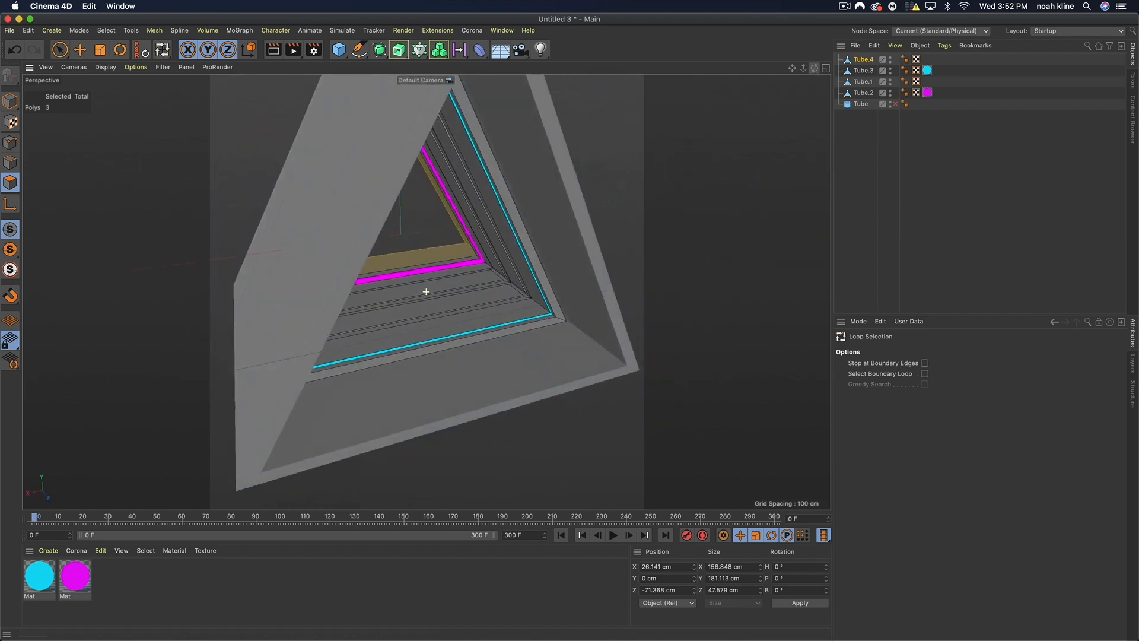
{"action": "left_click", "coordinate": [590, 343], "text": "shift"}
Apply Extrude Inner to the selected inner-wall polygons with an offset of about 6.16 cm.
{"action": "right_click", "coordinate": [595, 285]}
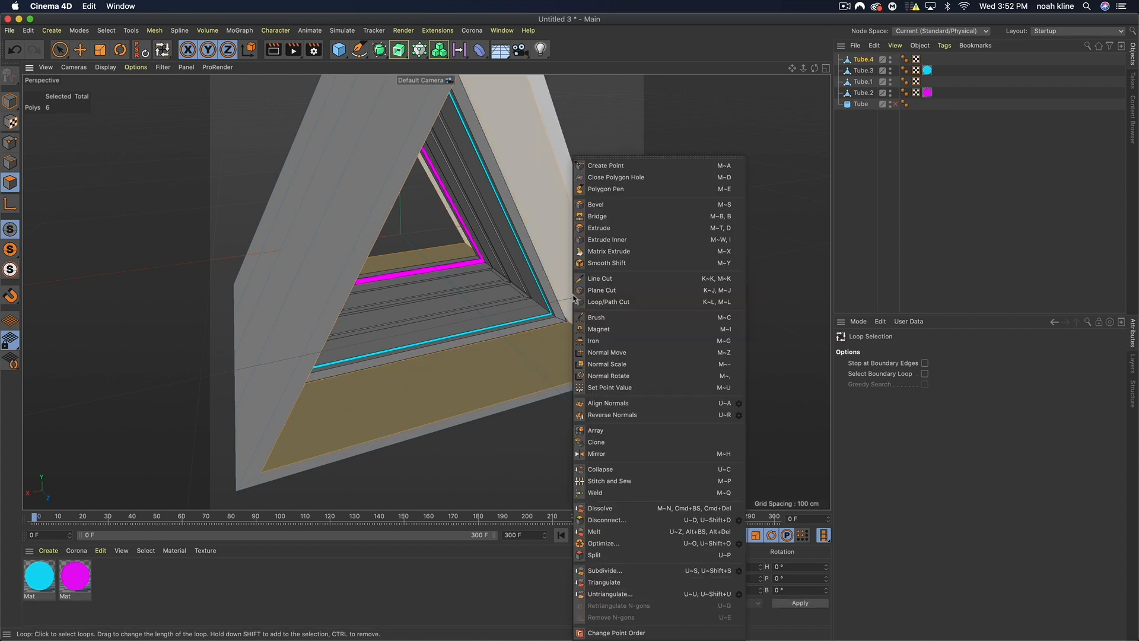
{"action": "left_click", "coordinate": [614, 240]}
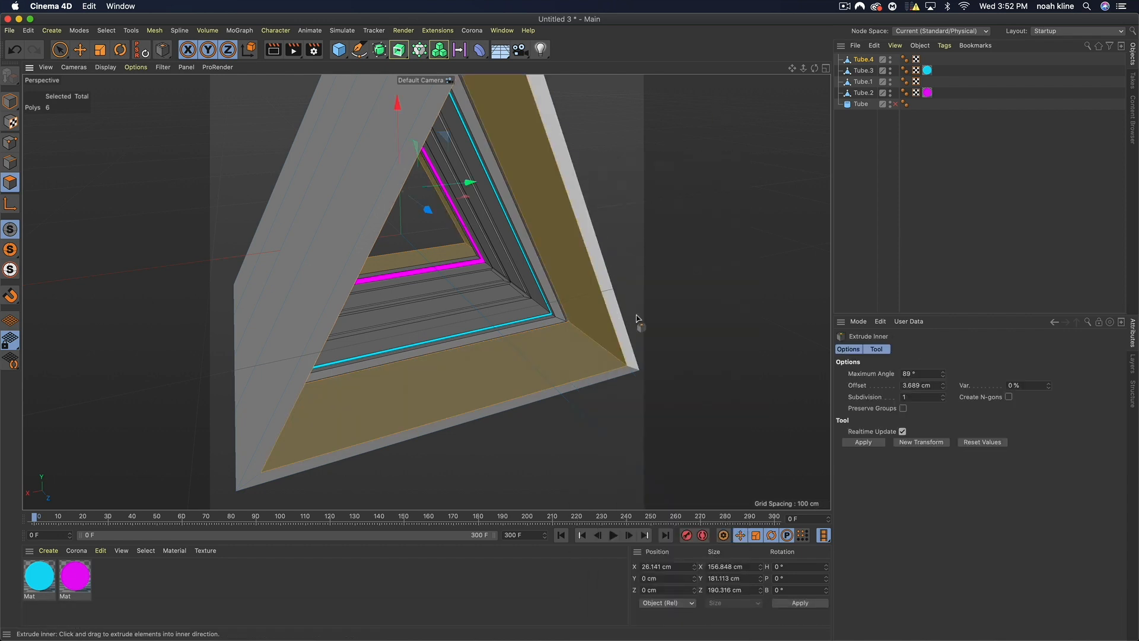
{"action": "left_click_drag", "start_coordinate": [691, 297], "coordinate": [715, 297]}
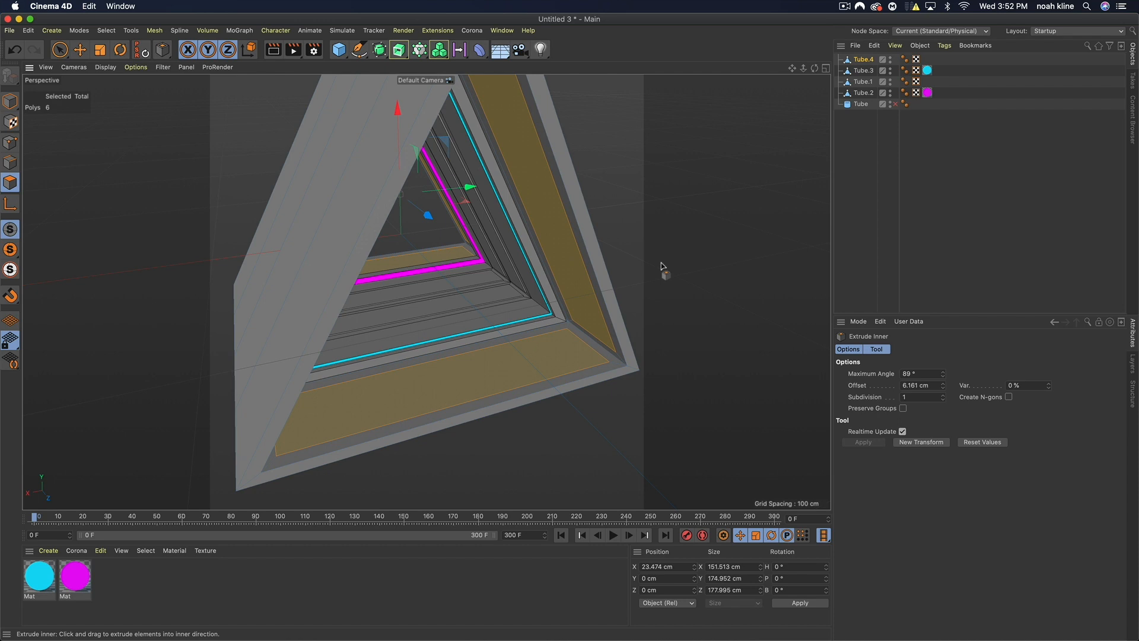
Extrude the inset inner-wall polygons with an offset of about -3.18 cm.
{"action": "right_click", "coordinate": [662, 269]}
{"action": "left_click", "coordinate": [689, 226]}
{"action": "left_click_drag", "start_coordinate": [715, 259], "coordinate": [704, 259]}
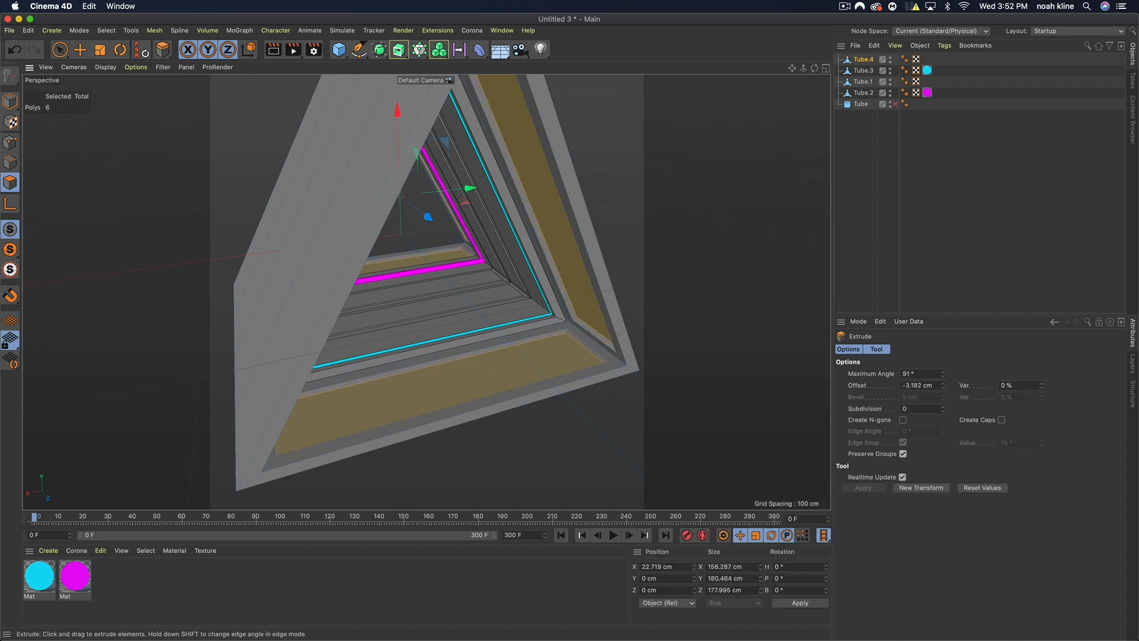
Try to scale up the outer tube Tube.4 as a whole object, and undo the enlargement.
{"action": "left_click", "coordinate": [902, 204]}
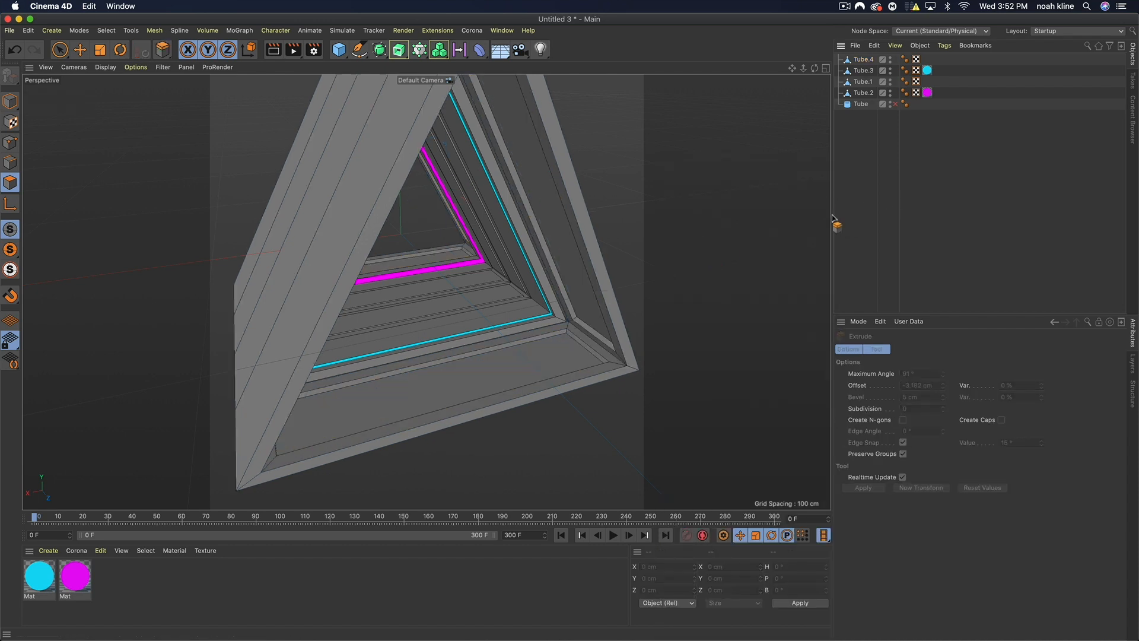
{"action": "left_click_drag", "start_coordinate": [816, 66], "coordinate": [347, 71]}
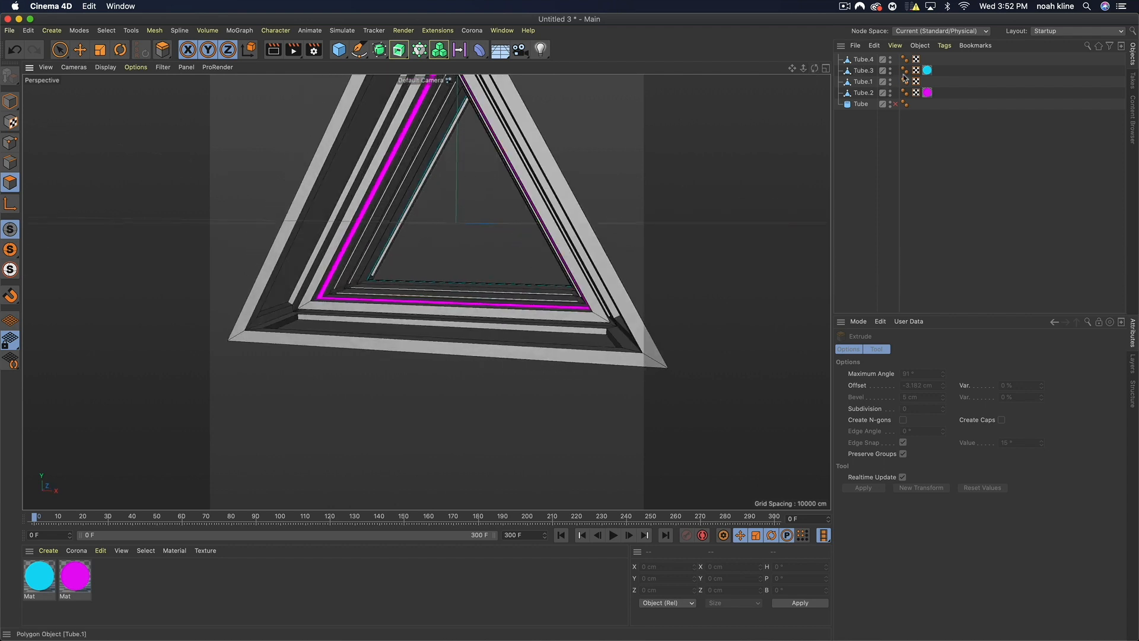
{"action": "left_click", "coordinate": [859, 59]}
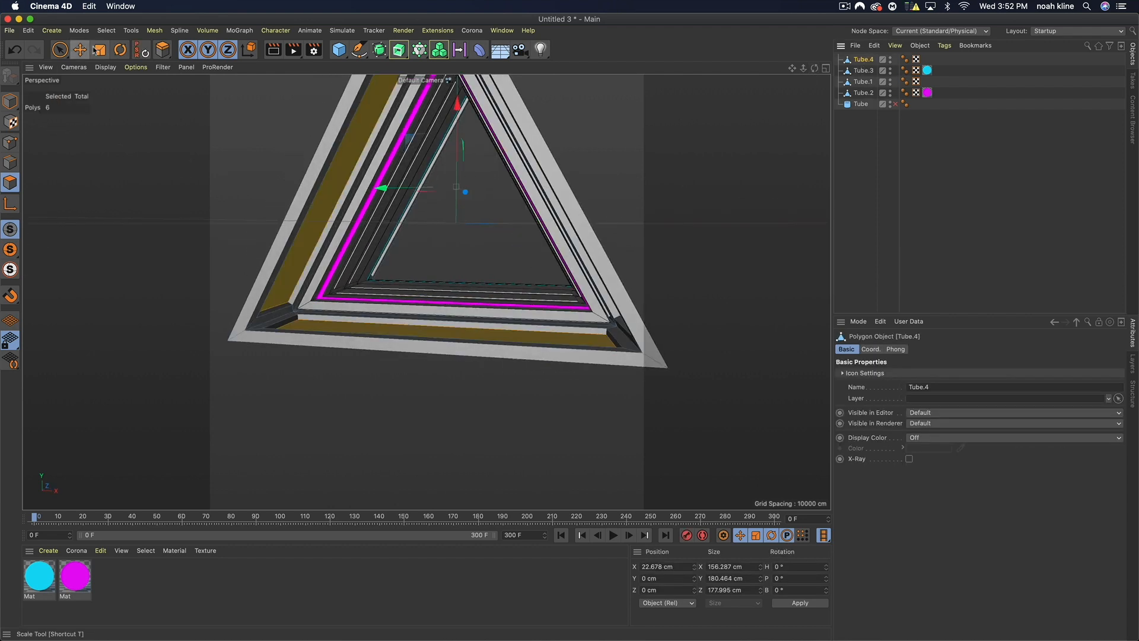
{"action": "left_click", "coordinate": [100, 50]}
{"action": "left_click", "coordinate": [10, 101]}
{"action": "left_click_drag", "start_coordinate": [632, 180], "coordinate": [788, 159]}
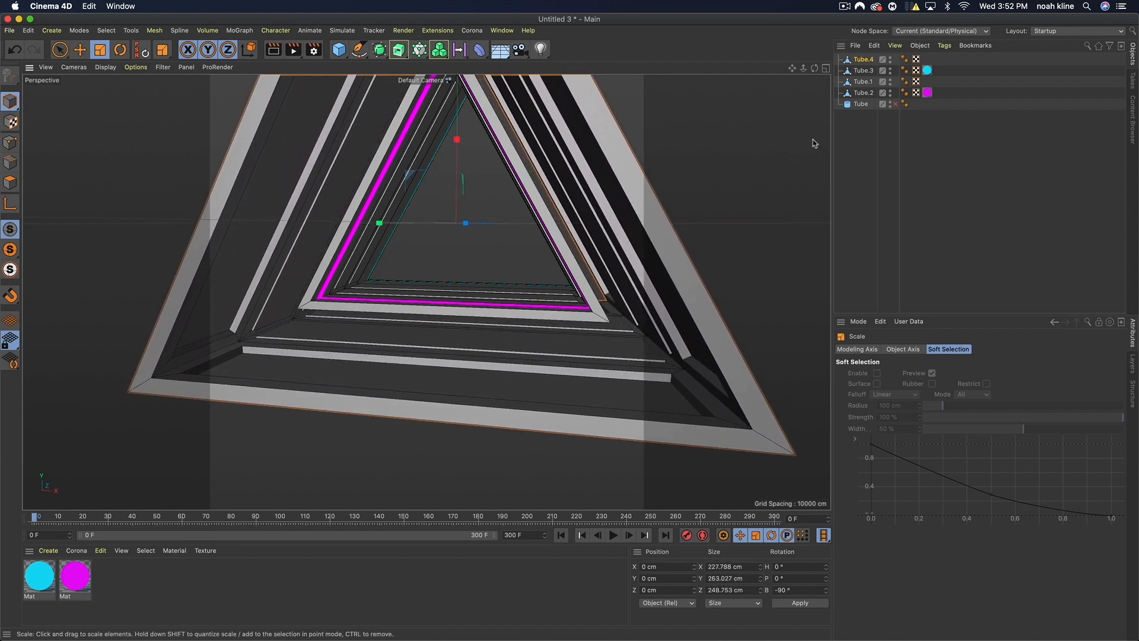
{"action": "left_click_drag", "start_coordinate": [814, 67], "coordinate": [506, 224]}
{"action": "left_click_drag", "start_coordinate": [570, 330], "coordinate": [425, 290]}
{"action": "key", "text": "super+z"}
{"action": "key", "text": "super+z"}
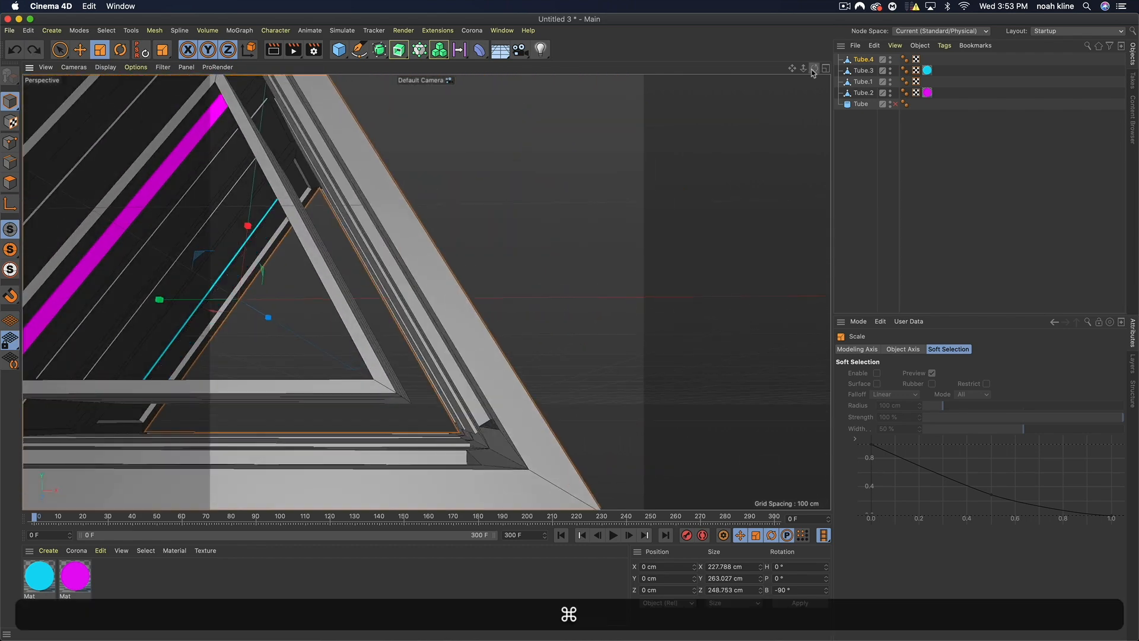
Load the Metal Displaced preset from the Metals folder of the Qehzy mega material pack into the scene materials.
{"action": "left_click_drag", "start_coordinate": [807, 71], "coordinate": [427, 292]}
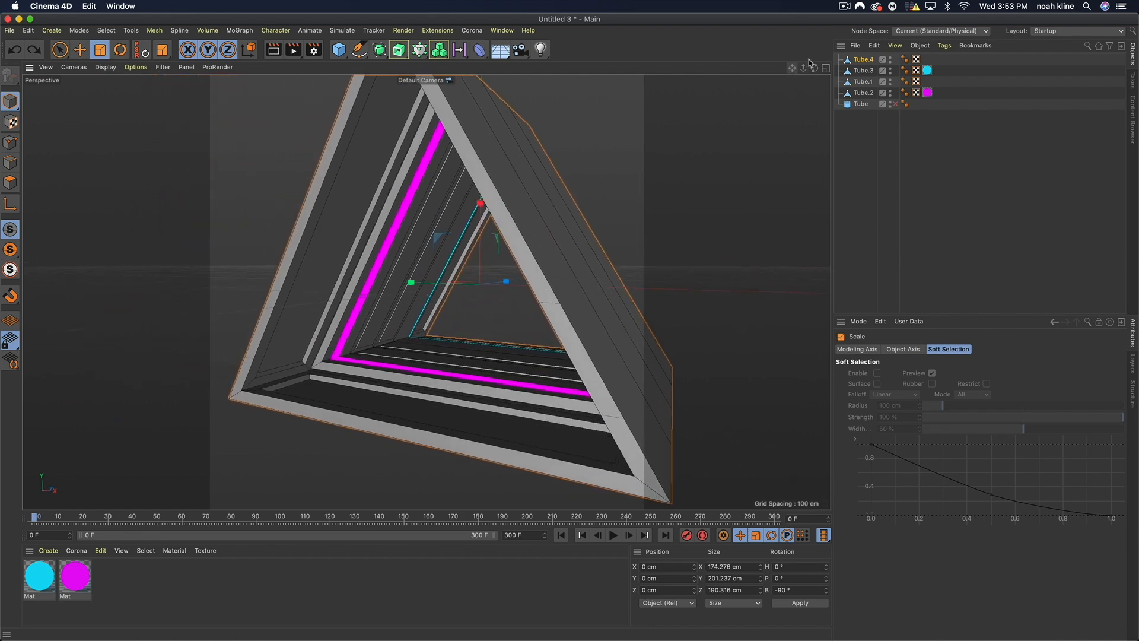
{"action": "left_click_drag", "start_coordinate": [818, 69], "coordinate": [427, 292]}
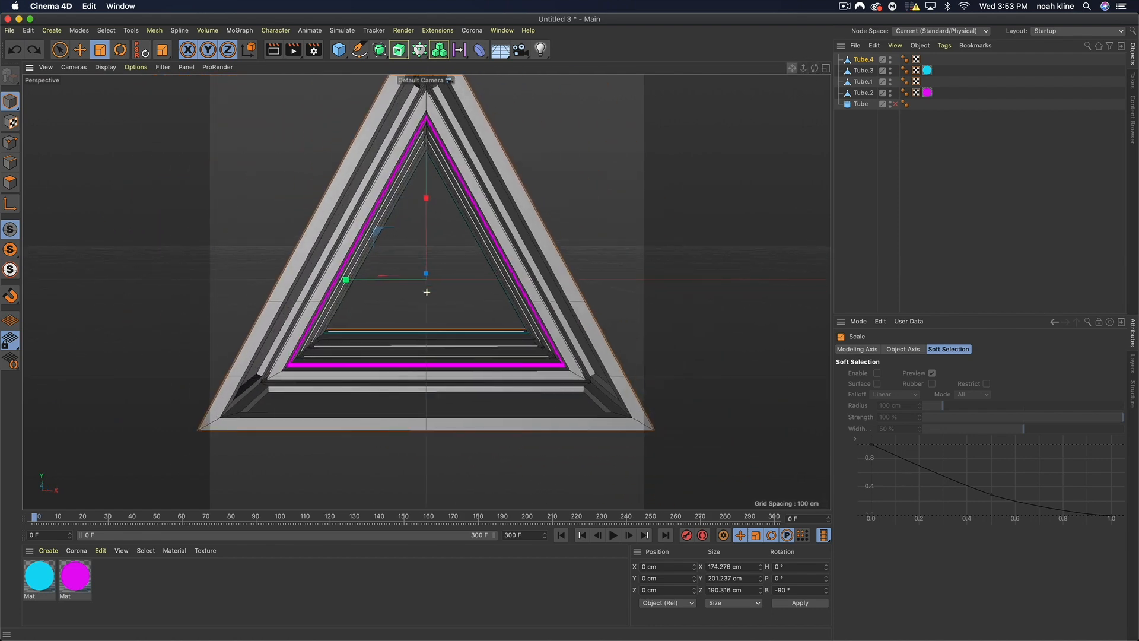
{"action": "left_click", "coordinate": [1134, 120]}
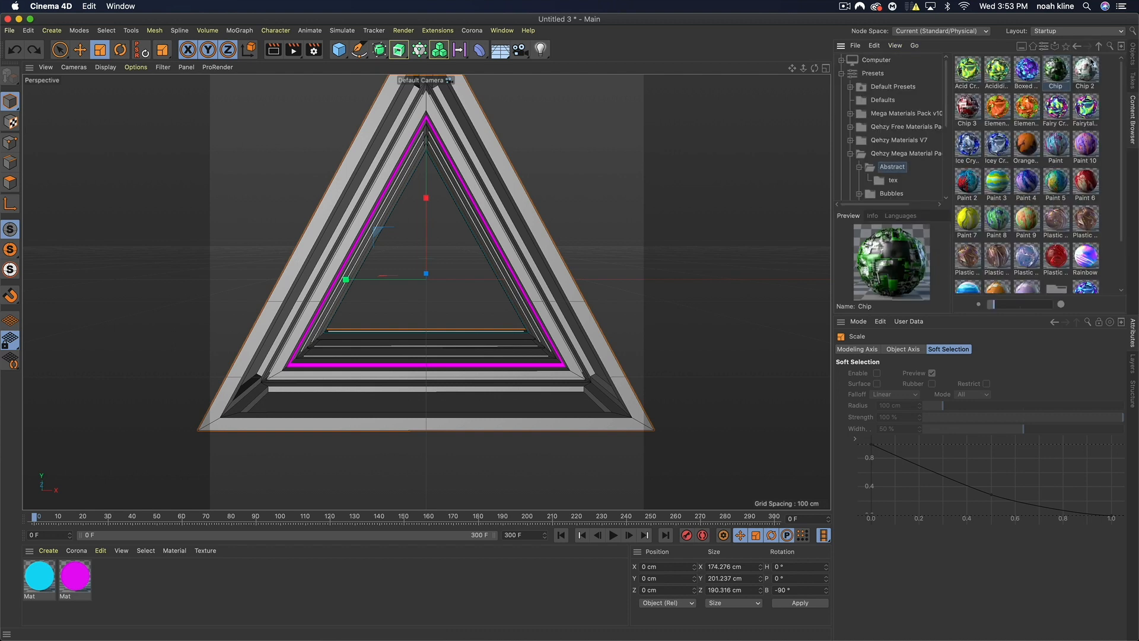
{"action": "left_click", "coordinate": [1099, 47]}
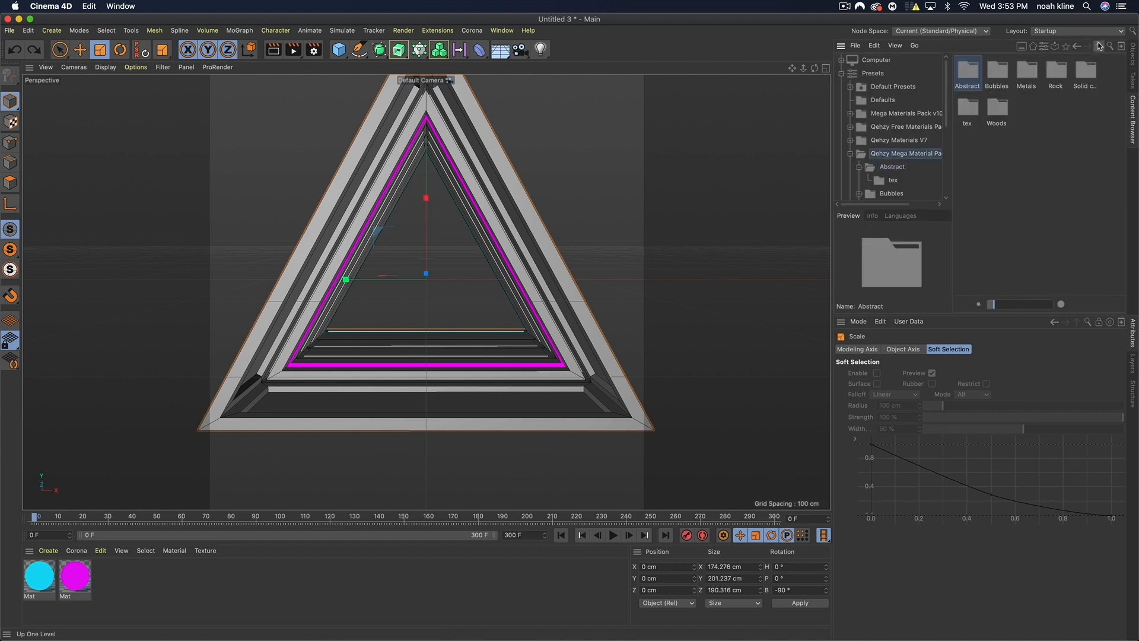
{"action": "double_click", "coordinate": [1033, 68]}
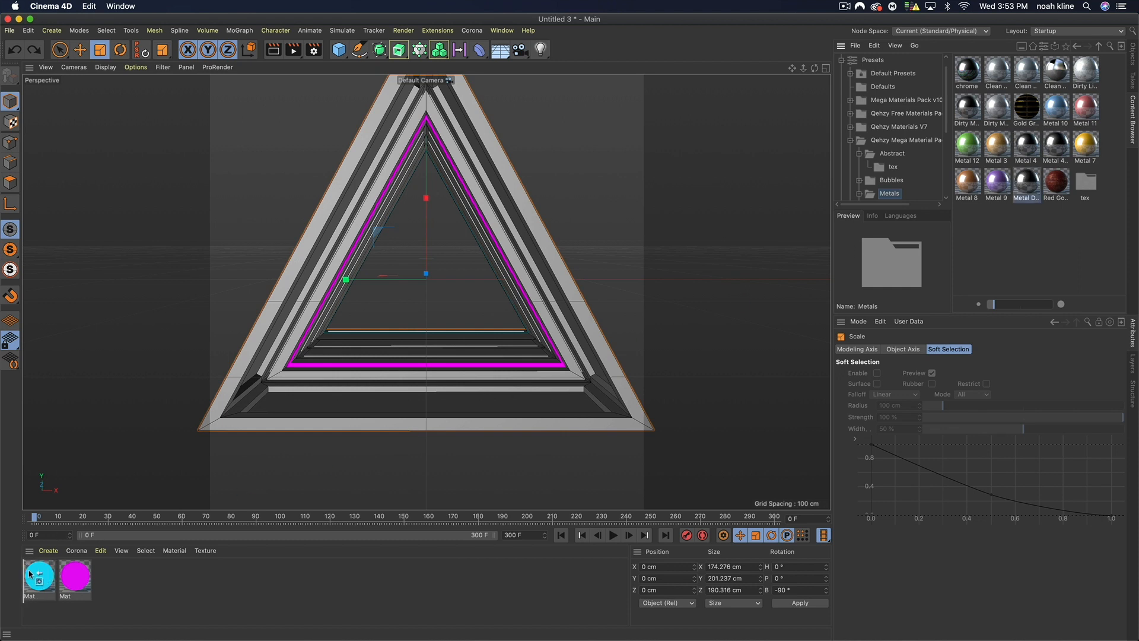
{"action": "left_click_drag", "start_coordinate": [32, 575], "coordinate": [25, 575]}
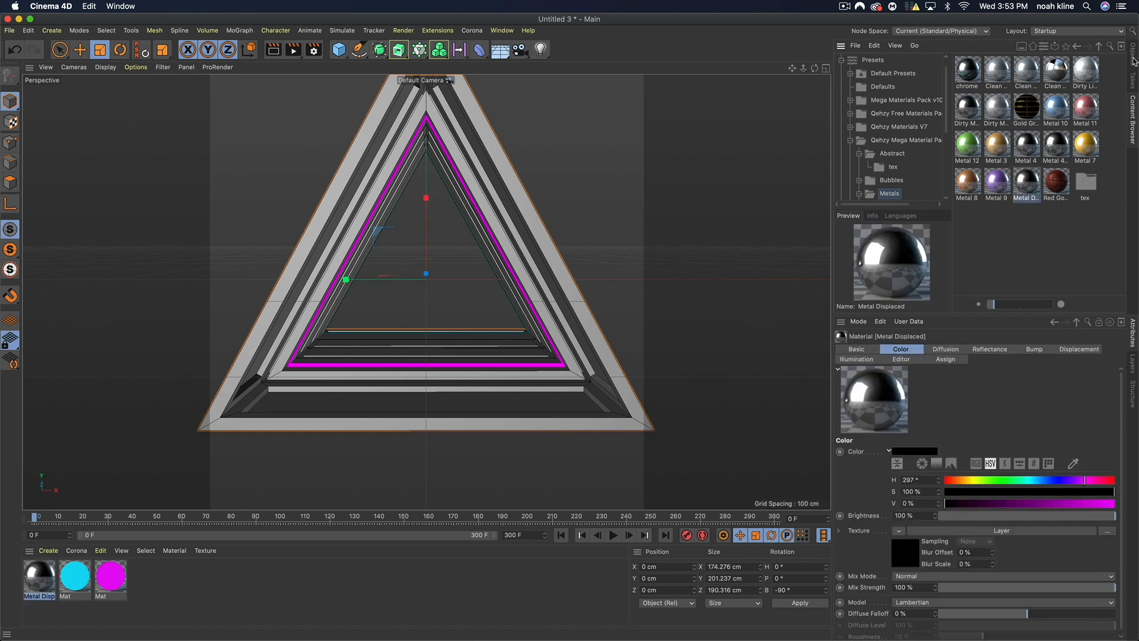
Load the Chip 3 preset from the material pack's Abstract folder into the scene materials.
{"action": "left_click", "coordinate": [1101, 49]}
{"action": "double_click", "coordinate": [968, 71]}
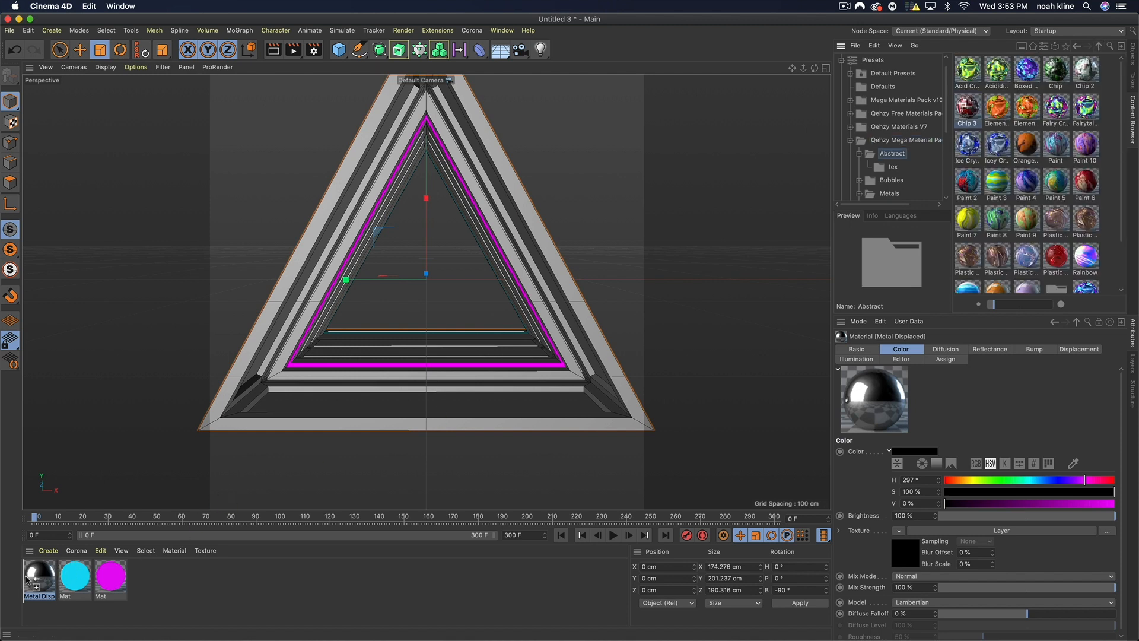
{"action": "left_click_drag", "start_coordinate": [27, 579], "coordinate": [28, 577]}
{"action": "left_click", "coordinate": [261, 562]}
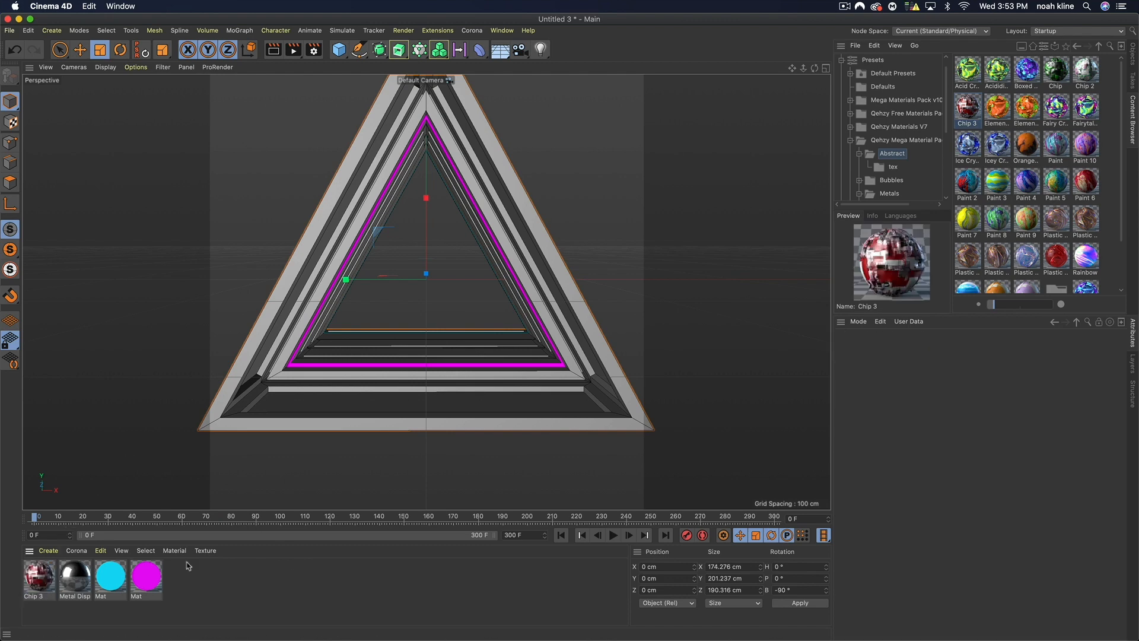
Copy the displacement texture shader of Chip 3 and paste it into the Displacement texture of Metal Displaced.
{"action": "double_click", "coordinate": [42, 580]}
{"action": "left_click", "coordinate": [198, 315]}
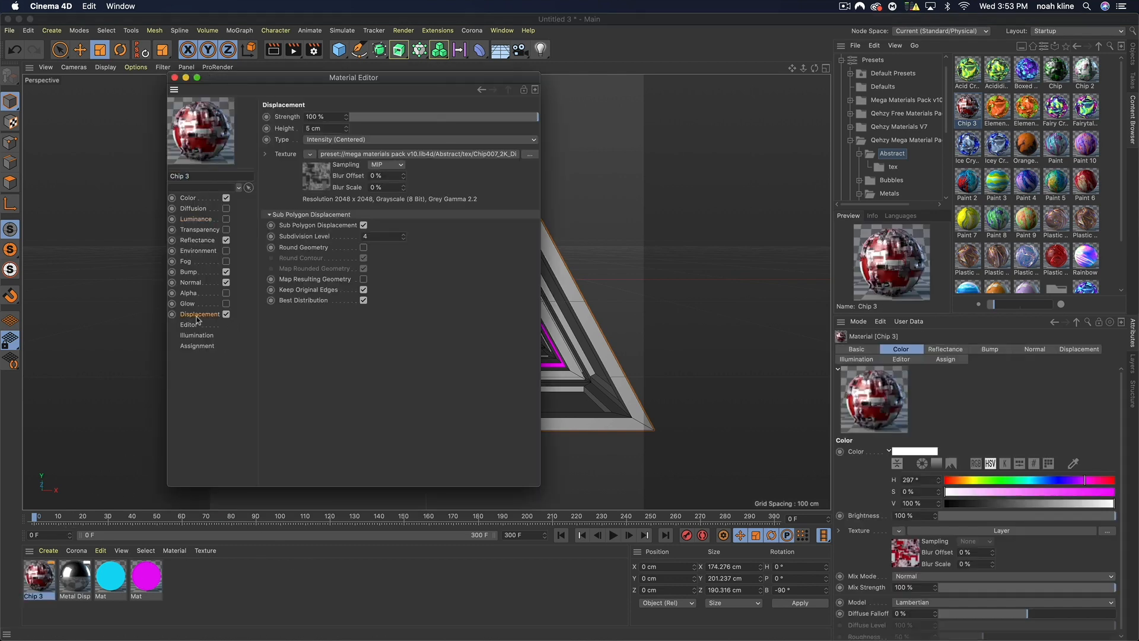
{"action": "left_click", "coordinate": [308, 156]}
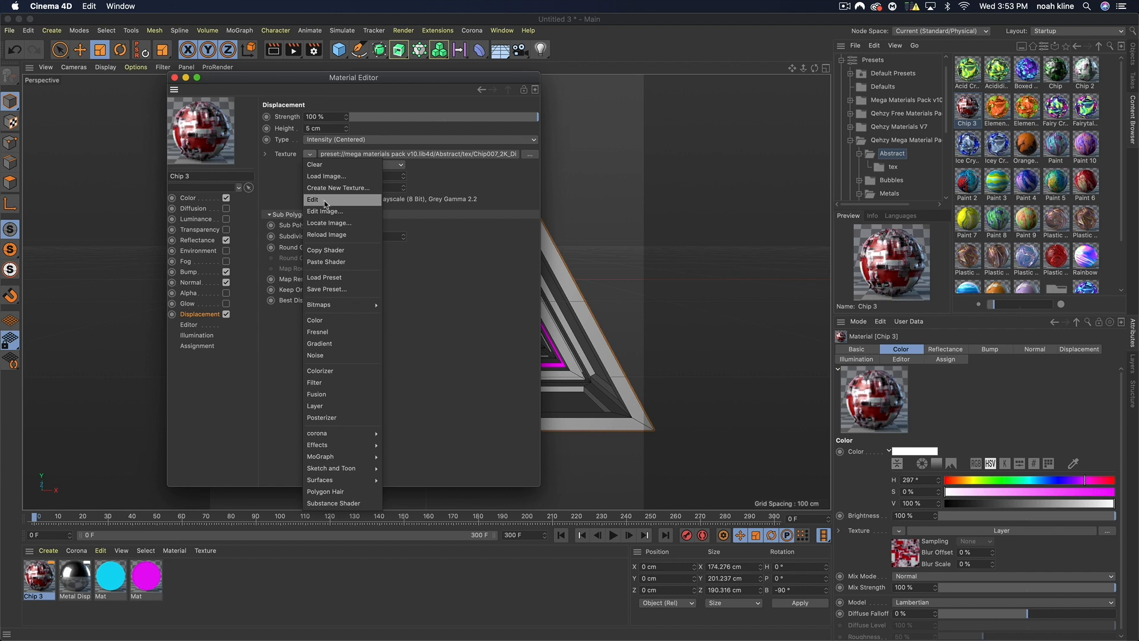
{"action": "left_click", "coordinate": [325, 254]}
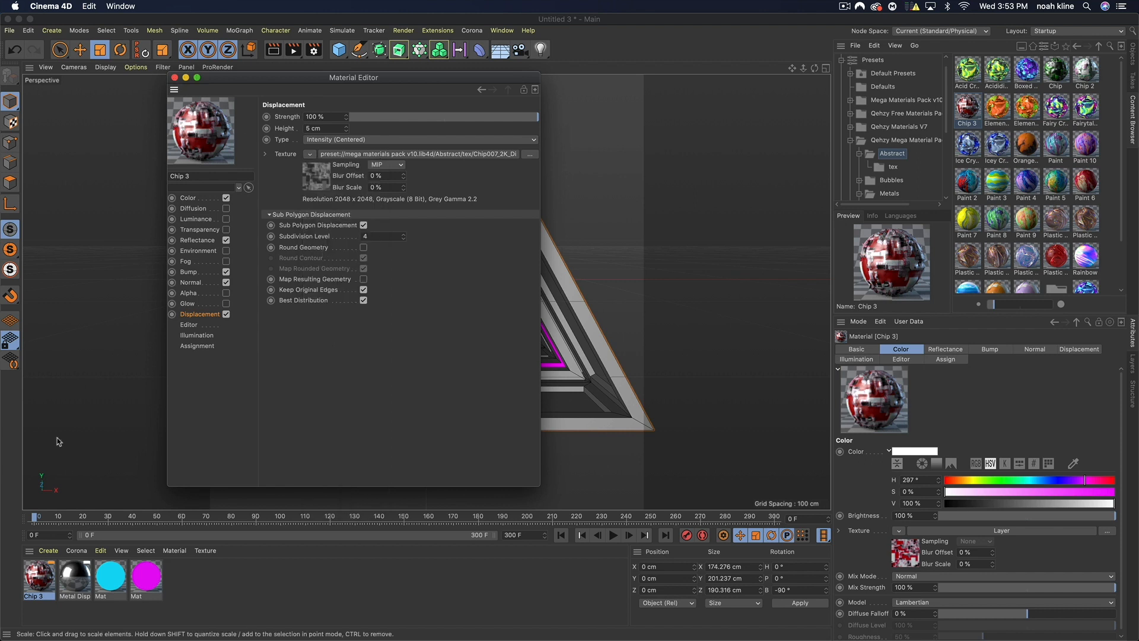
{"action": "left_click", "coordinate": [75, 575]}
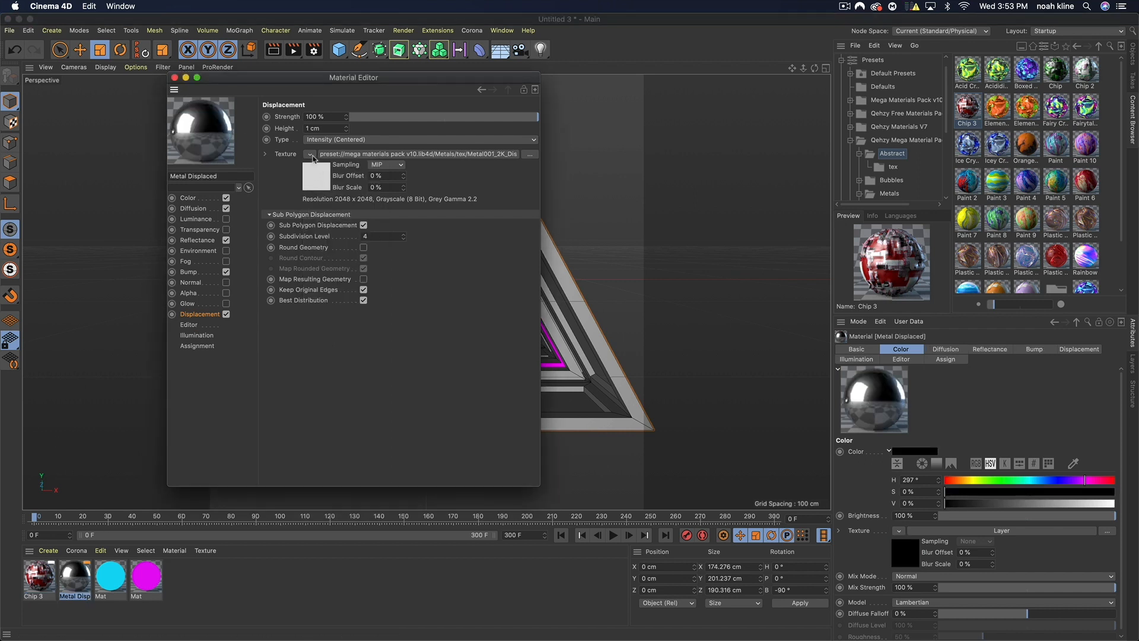
{"action": "left_click", "coordinate": [309, 155]}
{"action": "left_click", "coordinate": [326, 265]}
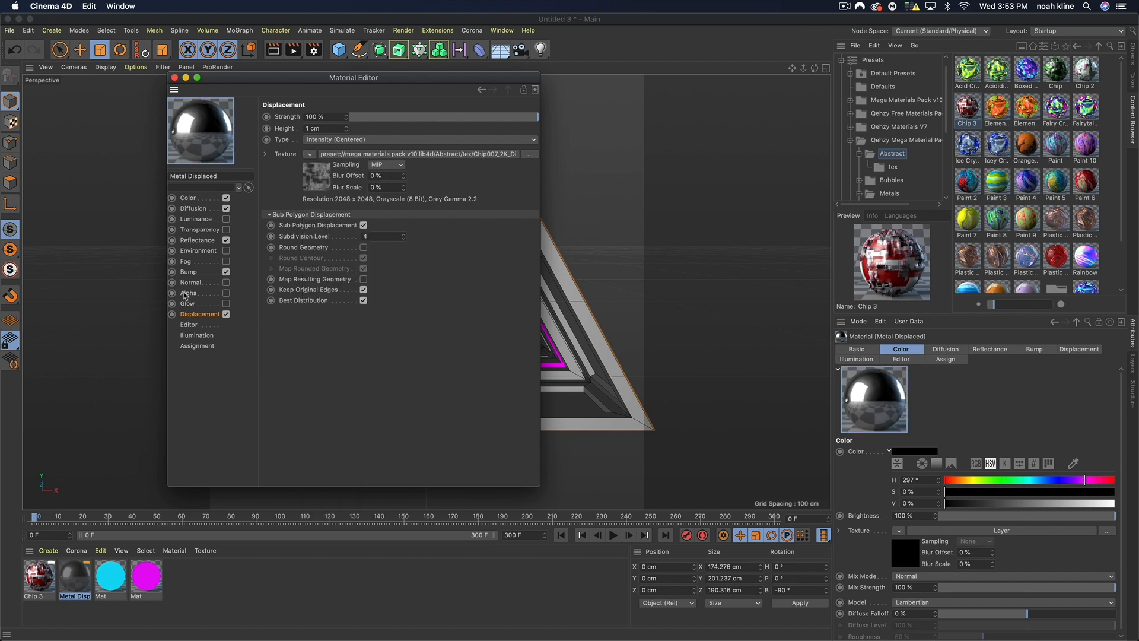
Paste the copied chip shader into Metal Displaced's Bump texture and delete the Chip 3 material.
{"action": "left_click", "coordinate": [189, 273]}
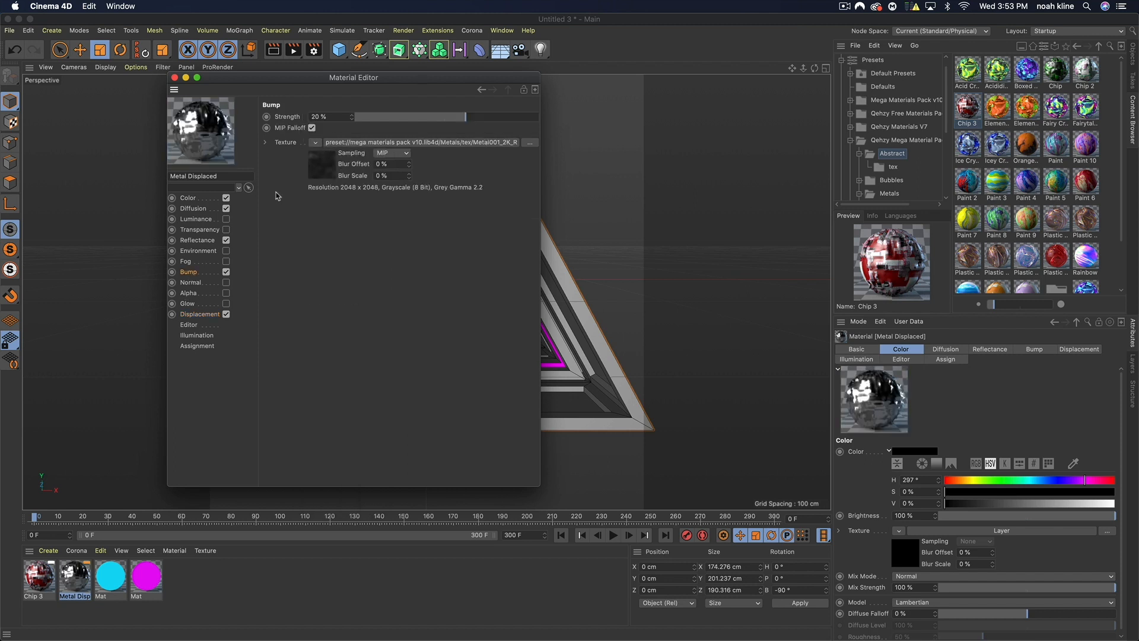
{"action": "left_click", "coordinate": [315, 143]}
{"action": "left_click", "coordinate": [332, 254]}
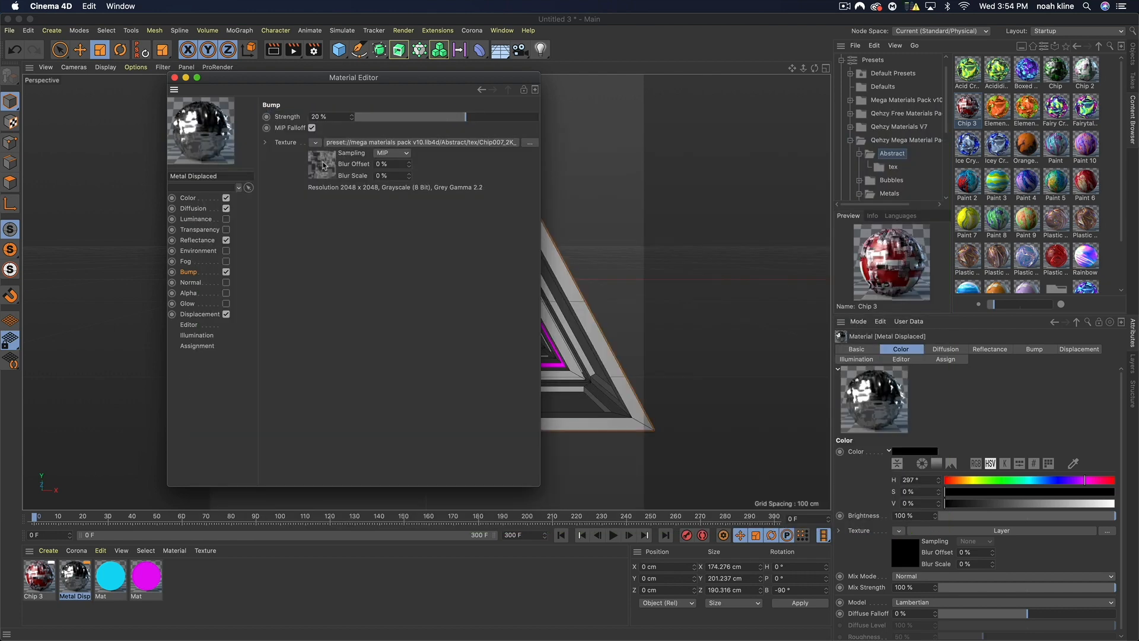
{"action": "left_click", "coordinate": [43, 581]}
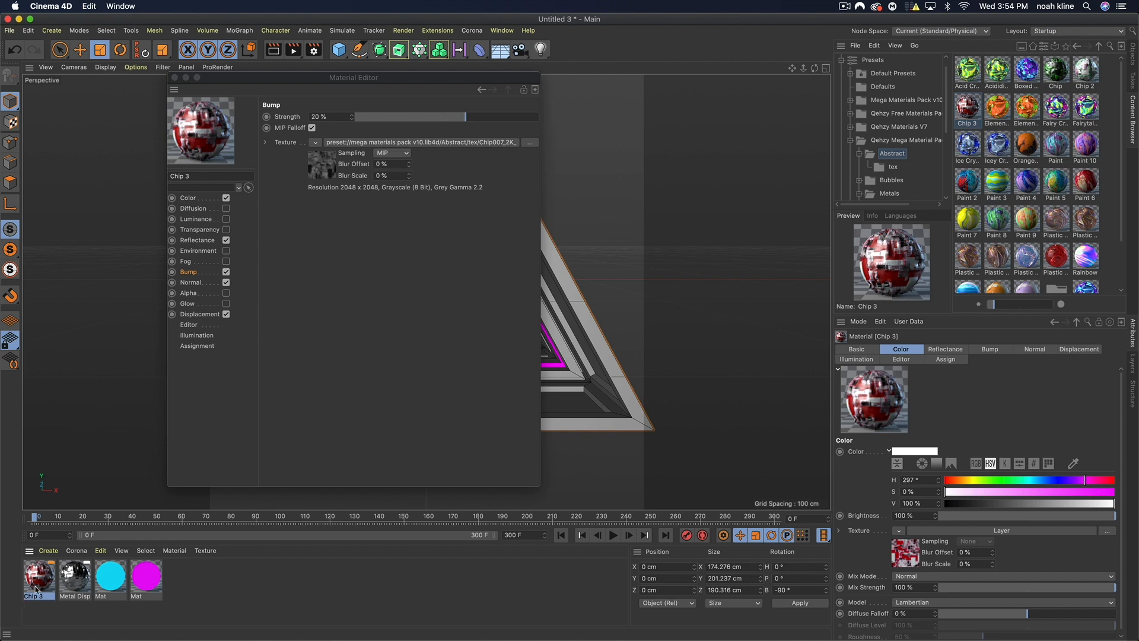
{"action": "key", "text": "BackSpace"}
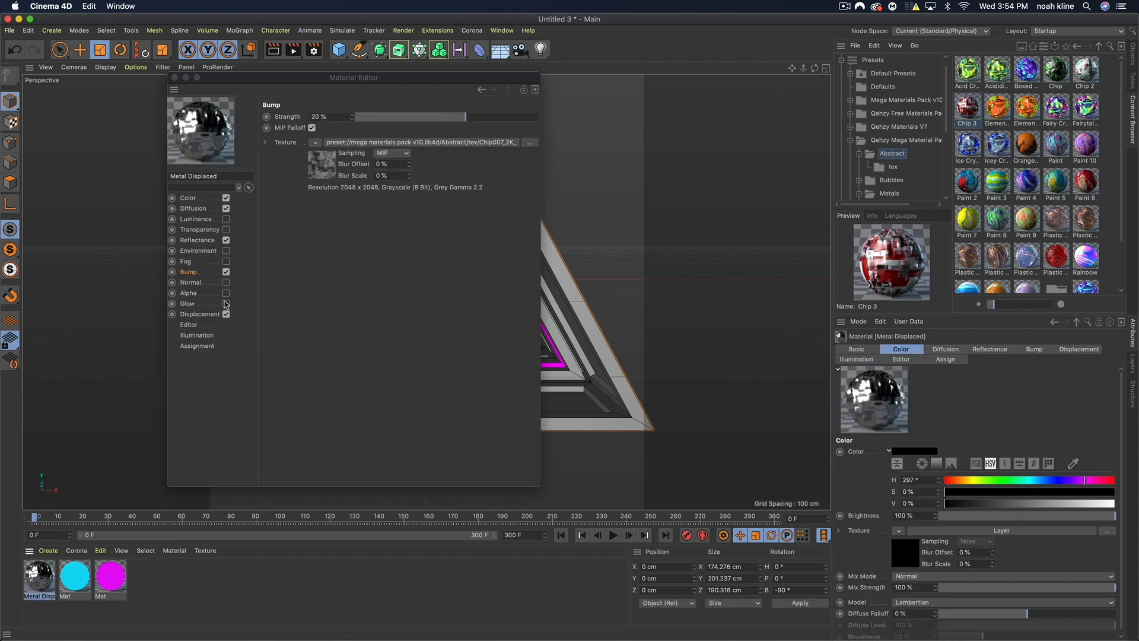
Reduce Metal Displaced's reflectance layers to 15% for Default Specular and 22% for Default Reflection.
{"action": "left_click", "coordinate": [199, 241]}
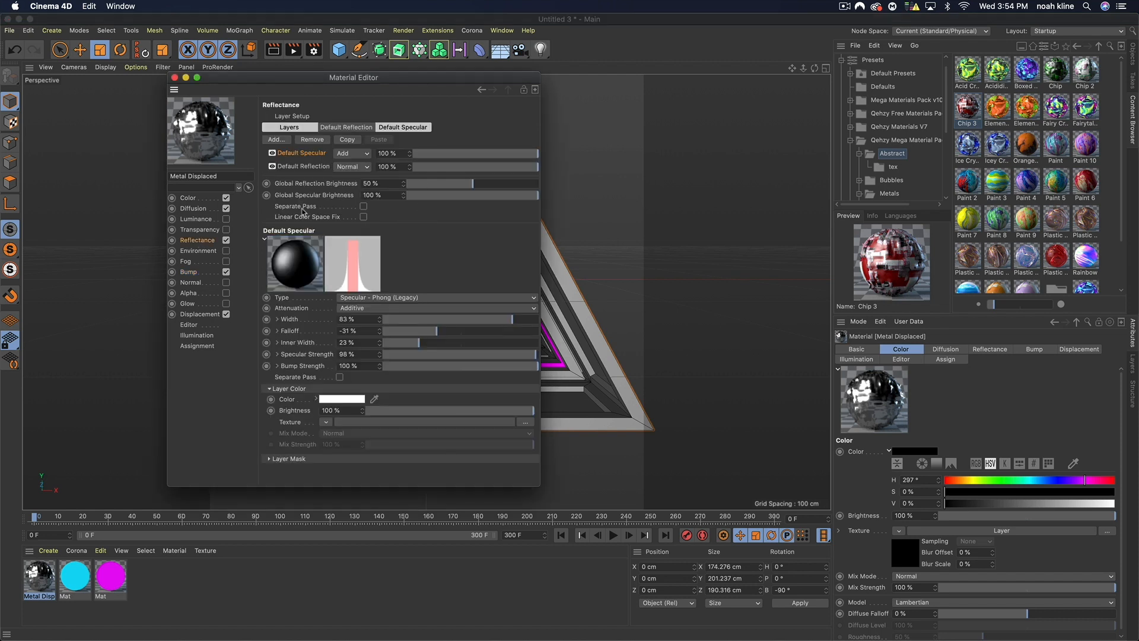
{"action": "left_click", "coordinate": [469, 154]}
{"action": "left_click_drag", "start_coordinate": [469, 167], "coordinate": [462, 167]}
{"action": "left_click", "coordinate": [444, 167]}
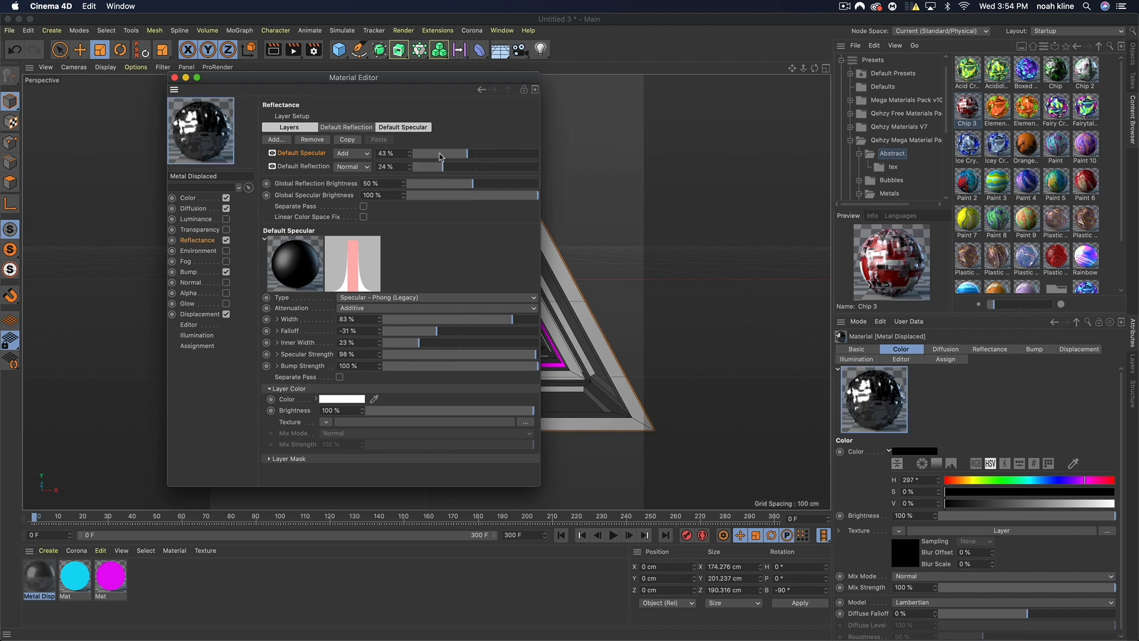
{"action": "left_click", "coordinate": [440, 154]}
{"action": "left_click", "coordinate": [422, 167]}
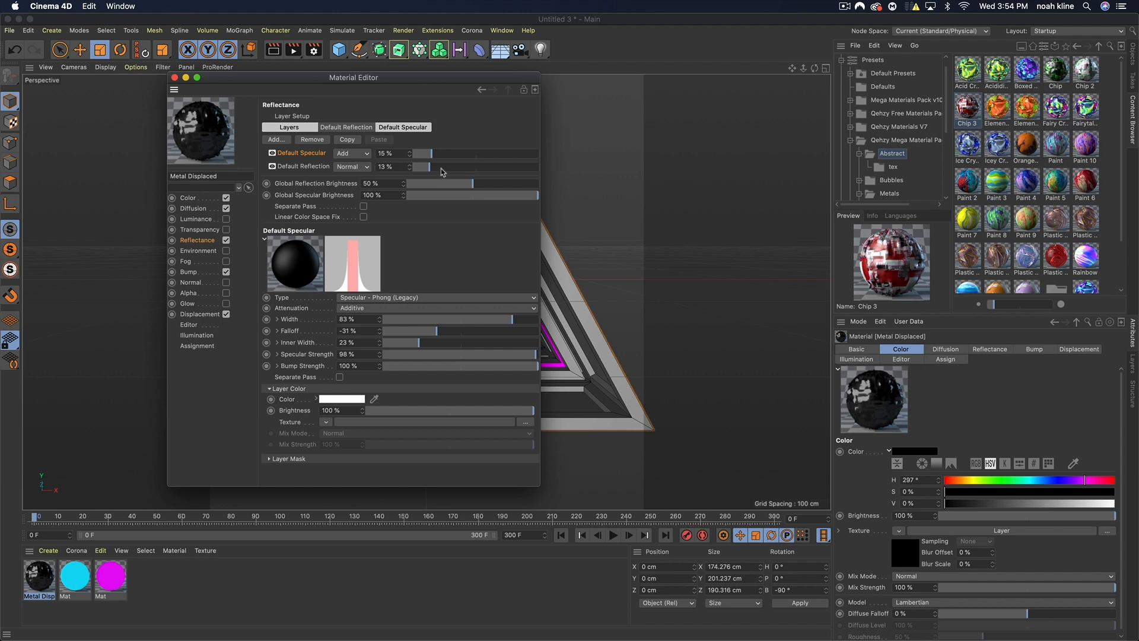
{"action": "left_click", "coordinate": [440, 167]}
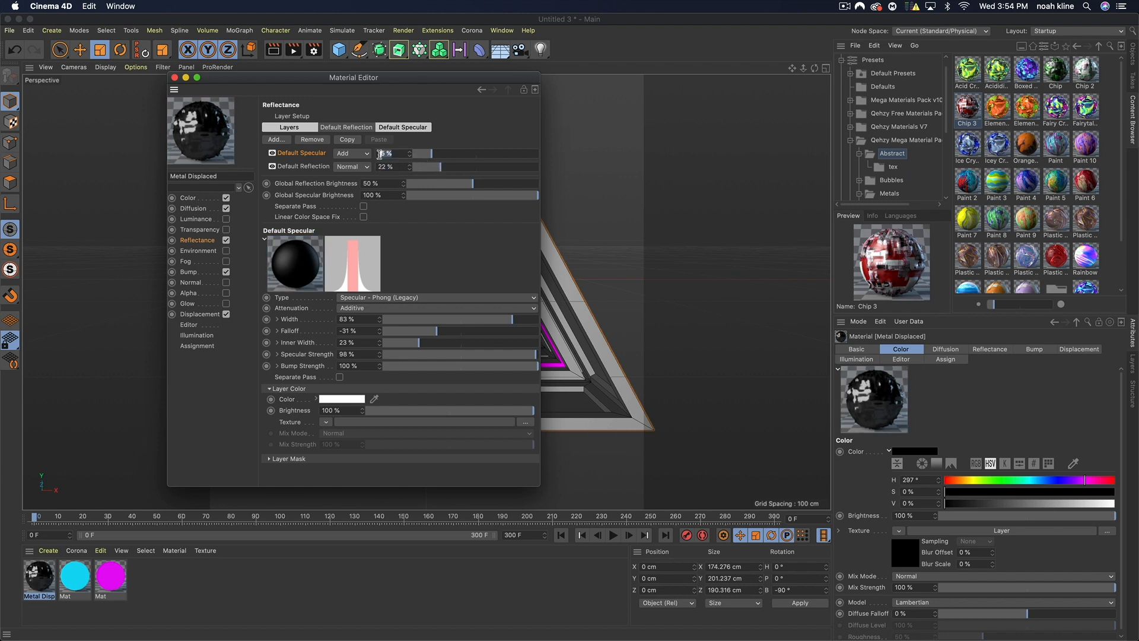
Copy Metal Displaced's displacement shader into its Color texture and set the color Mix Strength to 25%.
{"action": "left_click", "coordinate": [177, 198]}
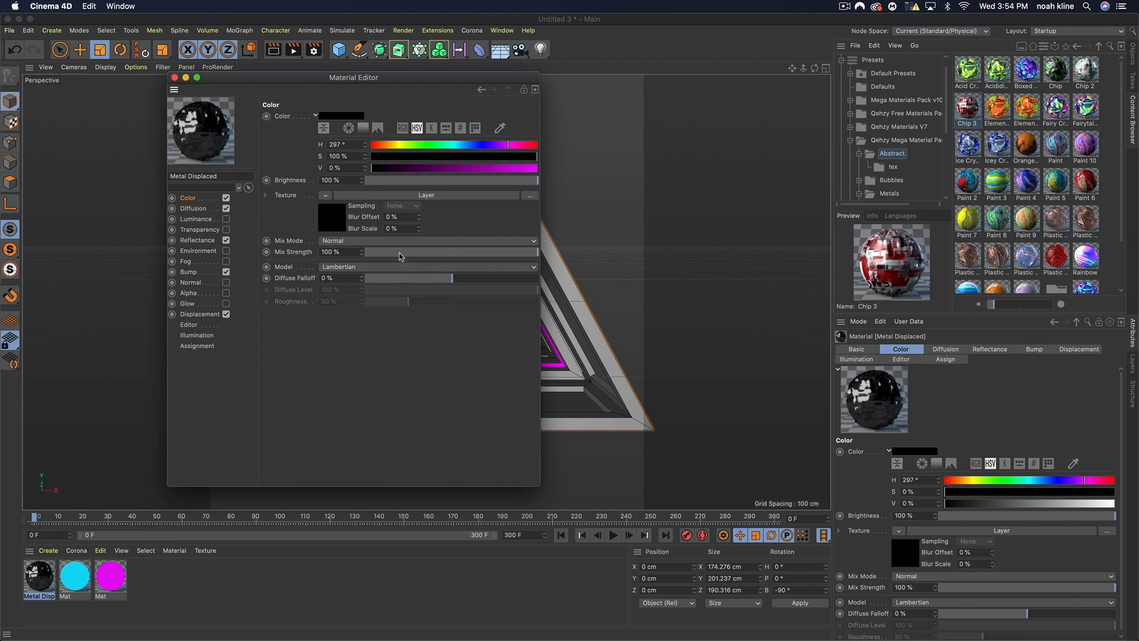
{"action": "left_click", "coordinate": [202, 315]}
{"action": "left_click", "coordinate": [311, 153]}
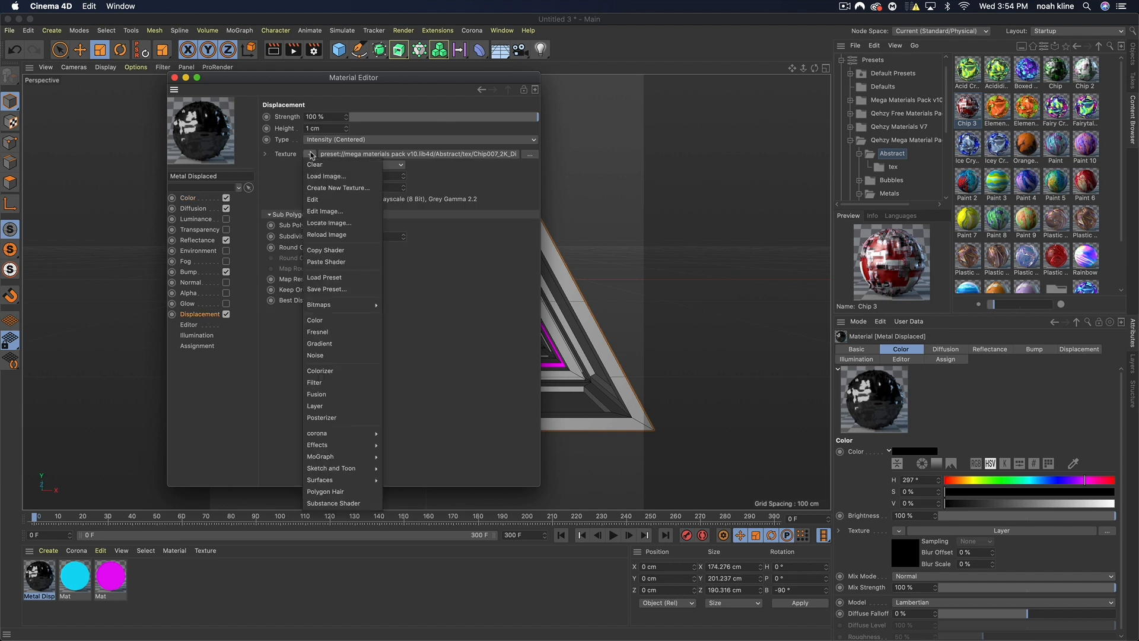
{"action": "left_click", "coordinate": [311, 250]}
{"action": "left_click", "coordinate": [195, 199]}
{"action": "left_click", "coordinate": [325, 196]}
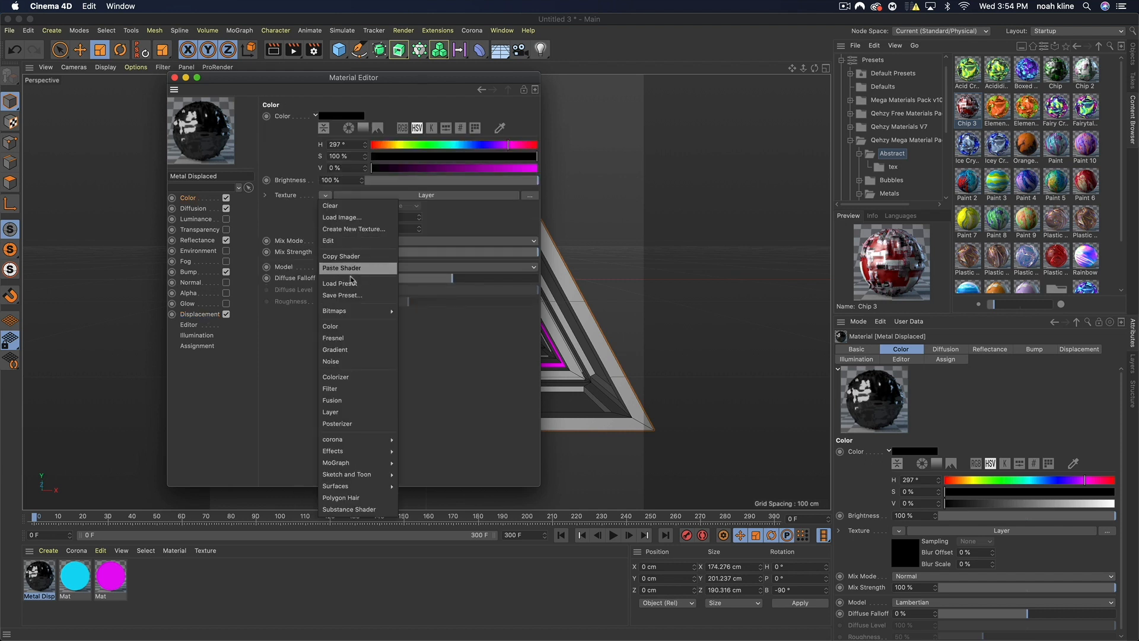
{"action": "left_click", "coordinate": [341, 269]}
{"action": "left_click_drag", "start_coordinate": [268, 78], "coordinate": [574, 87]}
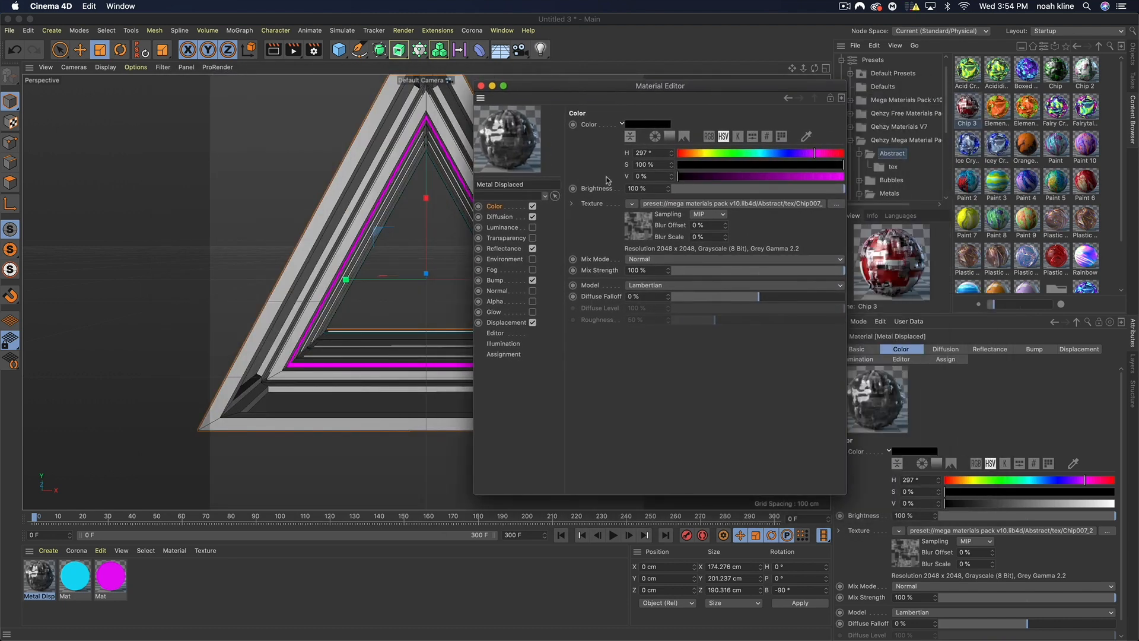
{"action": "left_click_drag", "start_coordinate": [733, 274], "coordinate": [714, 274]}
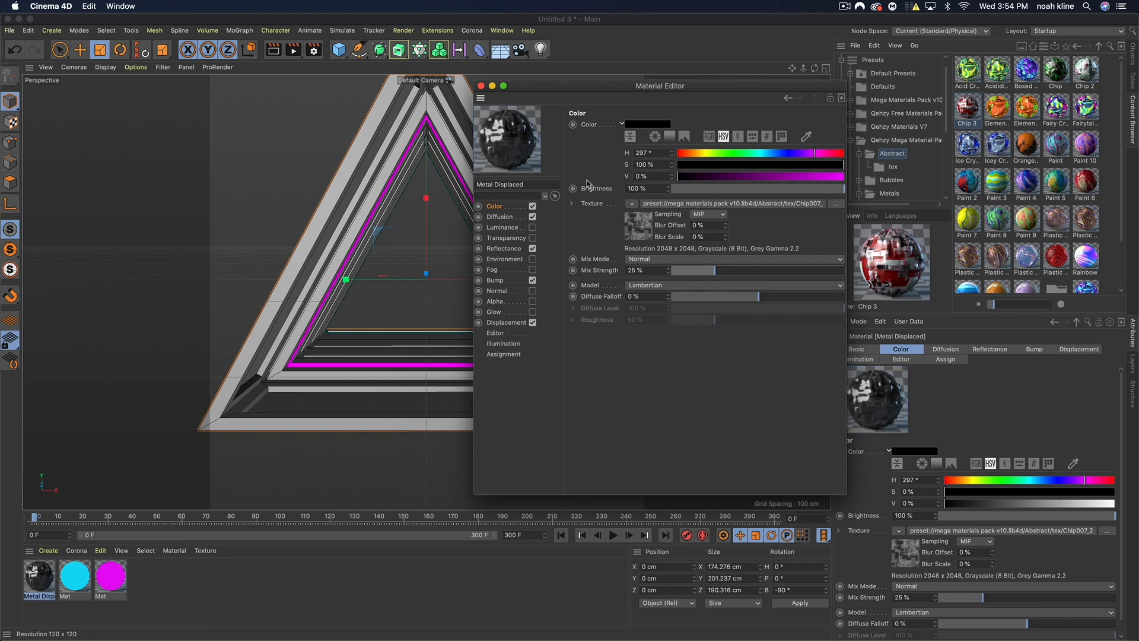
{"action": "left_click", "coordinate": [480, 86]}
Apply the Metal Displaced material to the Tube.1 and Tube.4 objects.
{"action": "left_click", "coordinate": [1132, 55]}
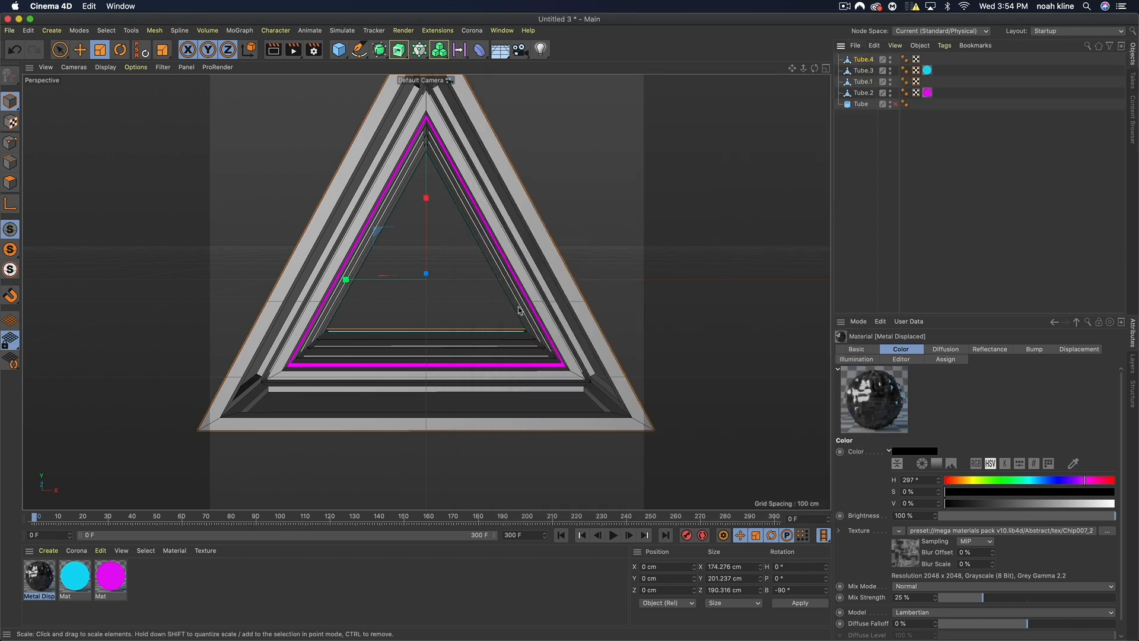
{"action": "left_click_drag", "start_coordinate": [897, 148], "coordinate": [860, 81]}
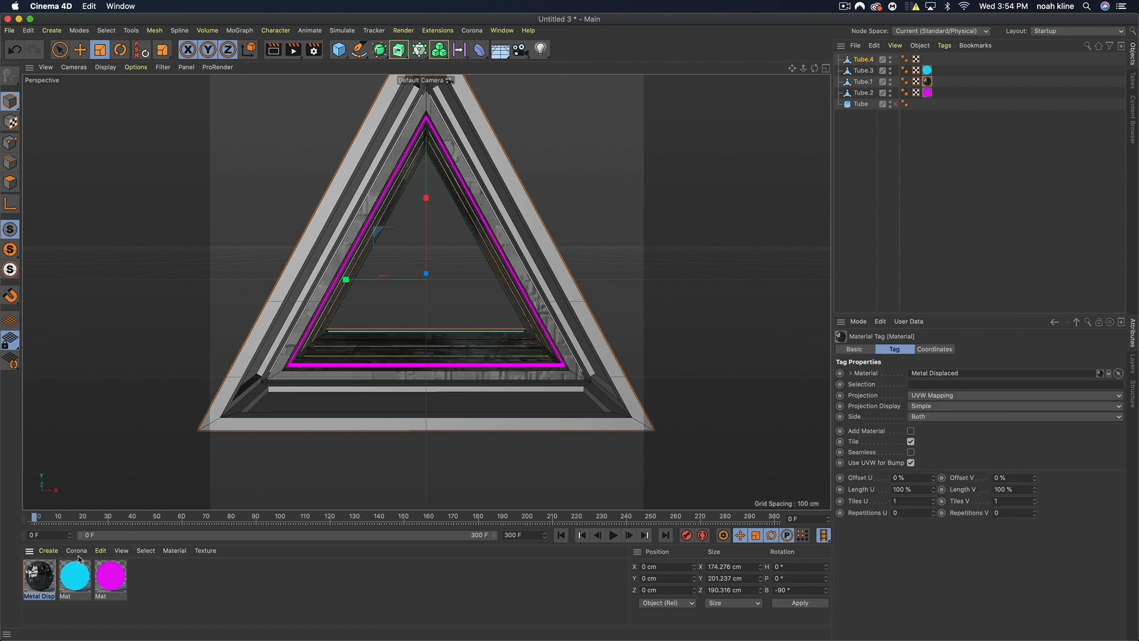
{"action": "left_click_drag", "start_coordinate": [50, 571], "coordinate": [864, 61]}
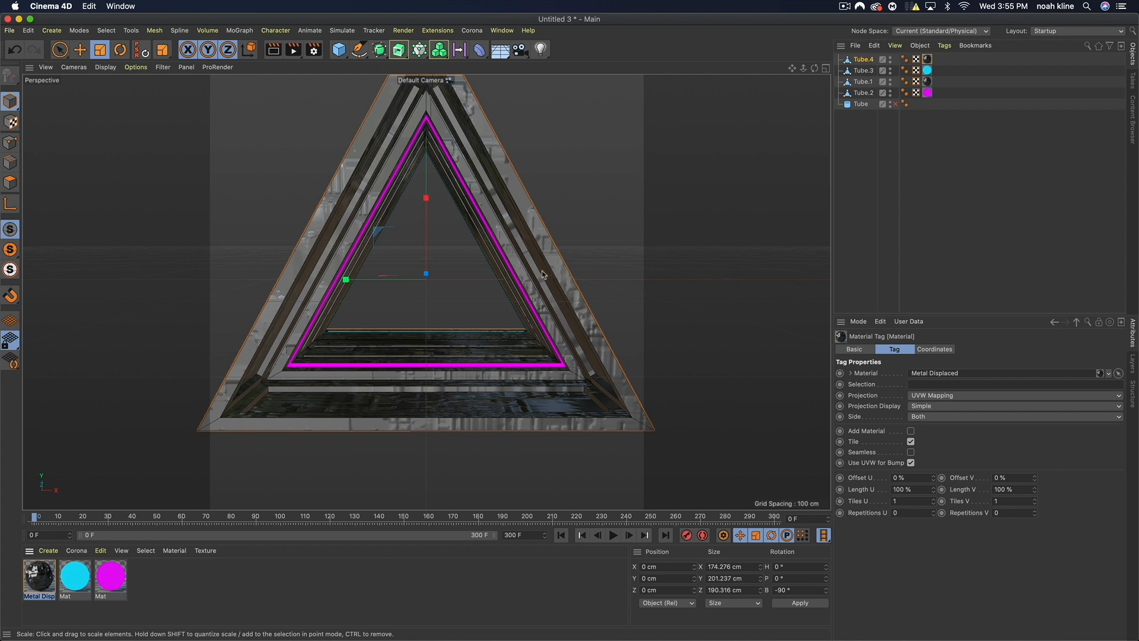
{"action": "left_click", "coordinate": [105, 67]}
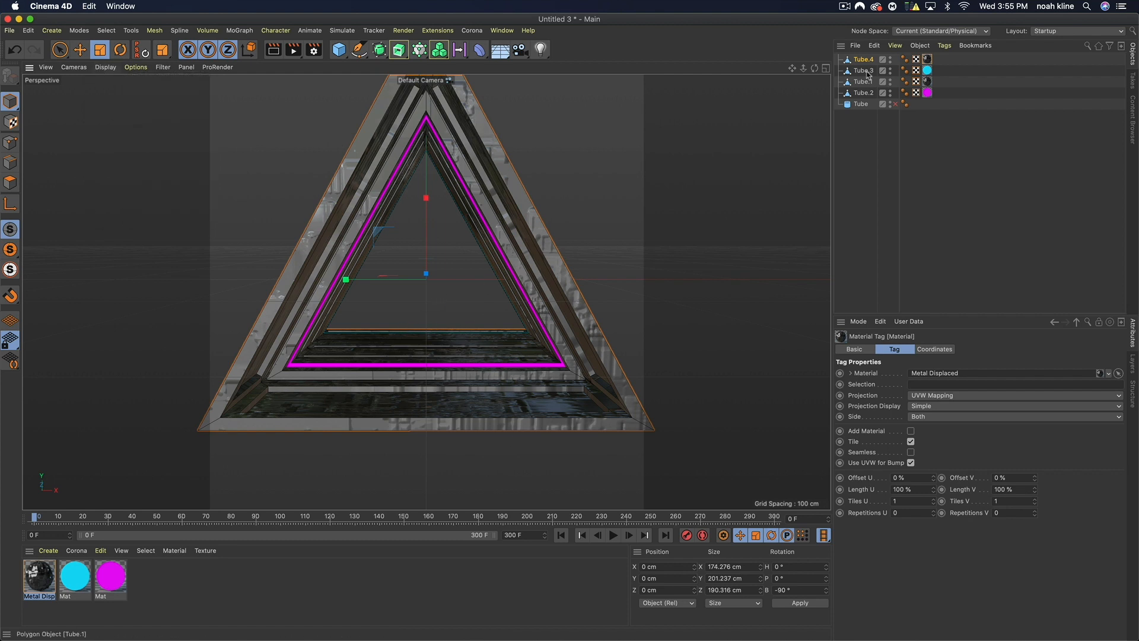
In polygon mode, select all of Tube.4's polygons with Fill Selection, including the inner faces between its frame edges.
{"action": "left_click", "coordinate": [60, 50]}
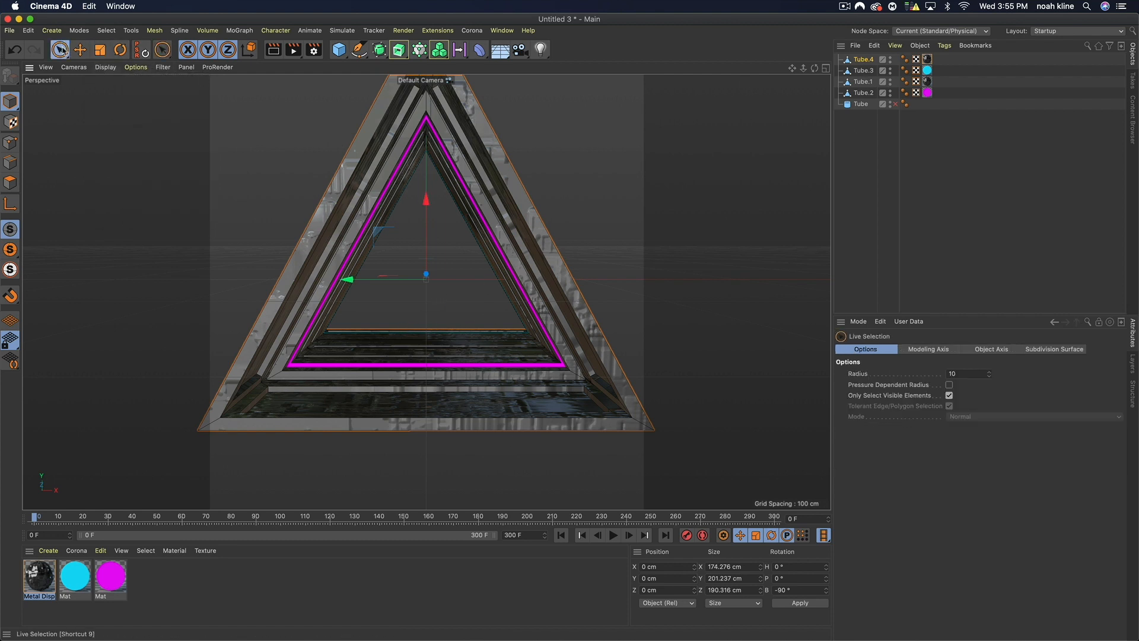
{"action": "left_click", "coordinate": [10, 182]}
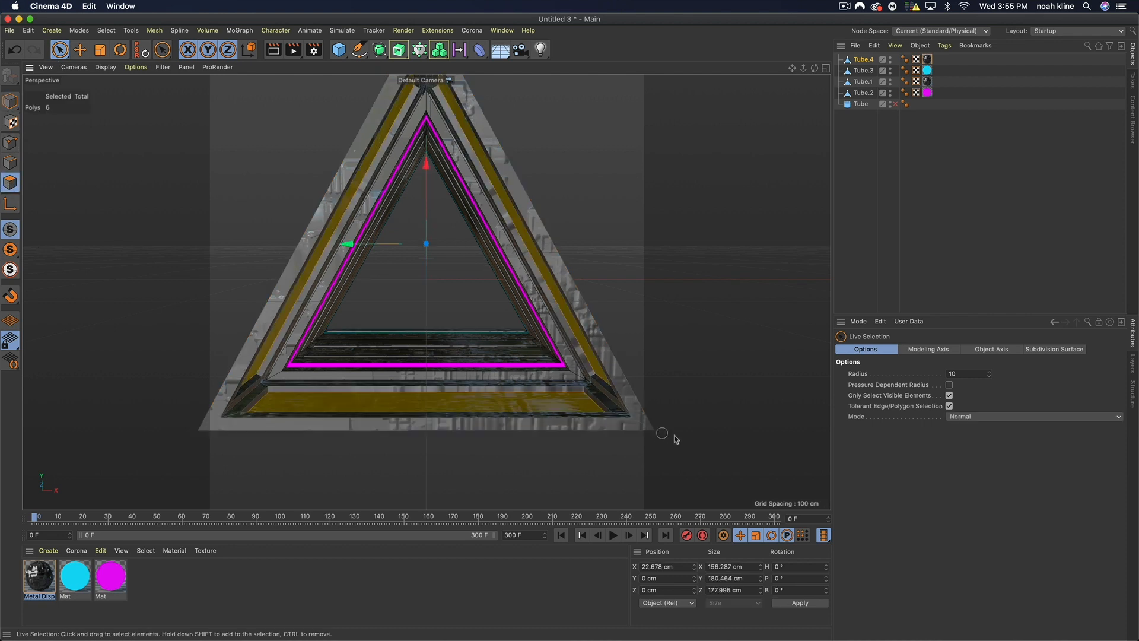
{"action": "key", "text": "v"}
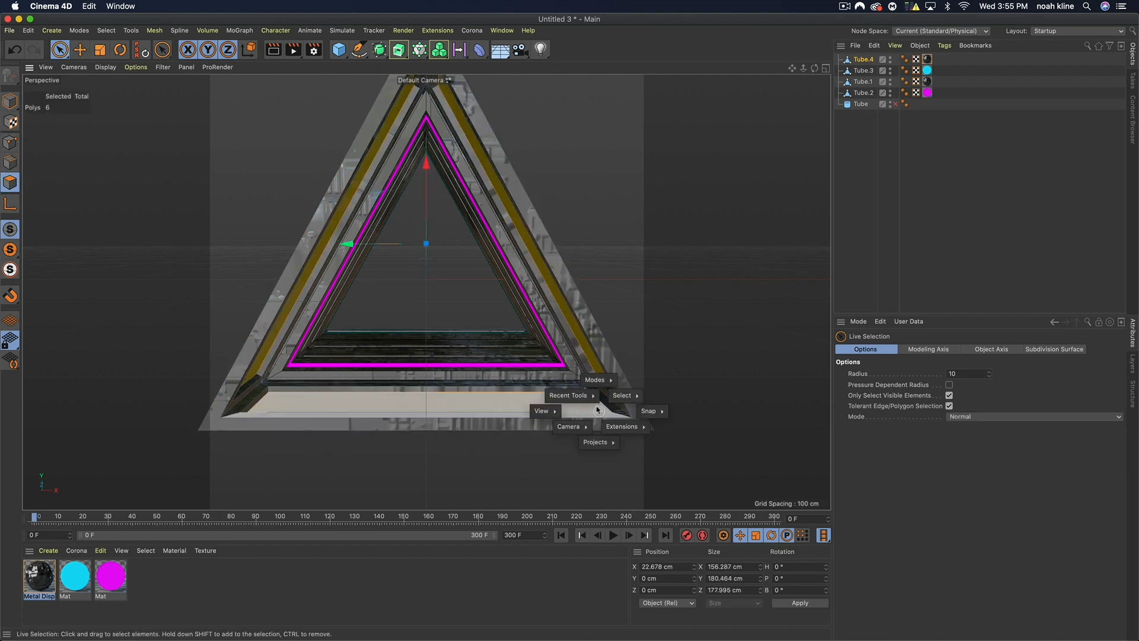
{"action": "mouse_move", "coordinate": [623, 395]}
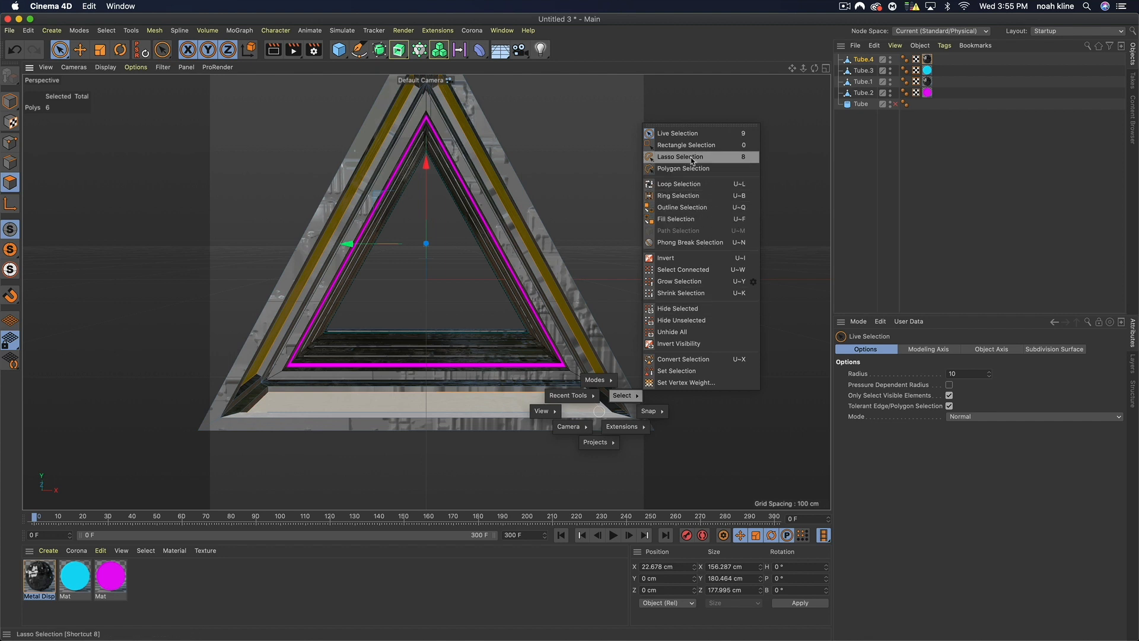
{"action": "left_click", "coordinate": [683, 219]}
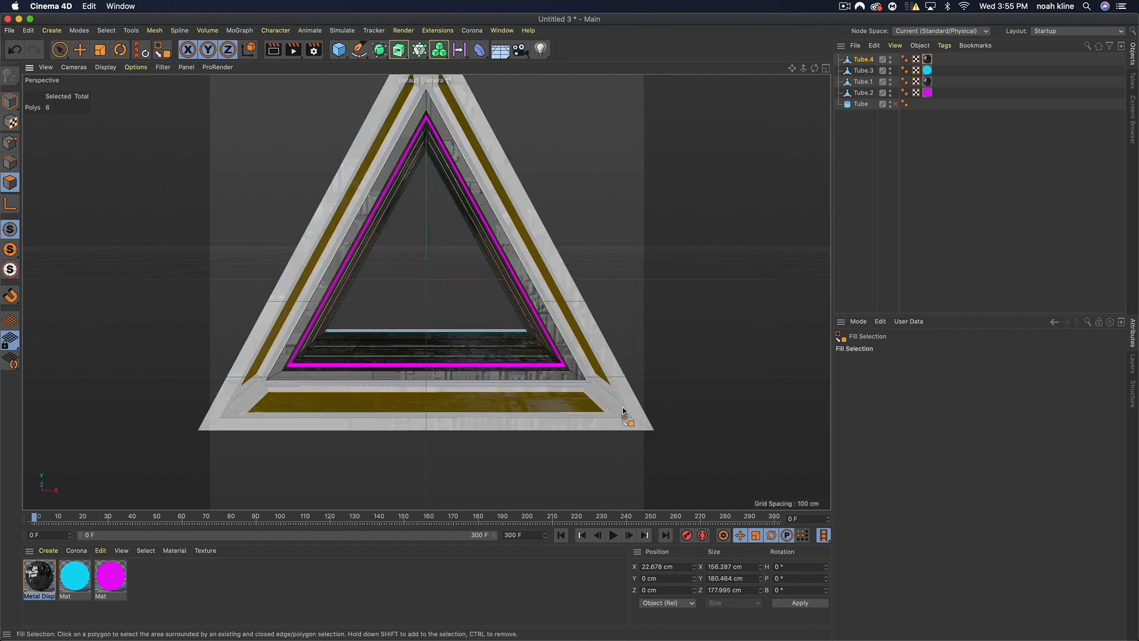
{"action": "left_click", "coordinate": [624, 411]}
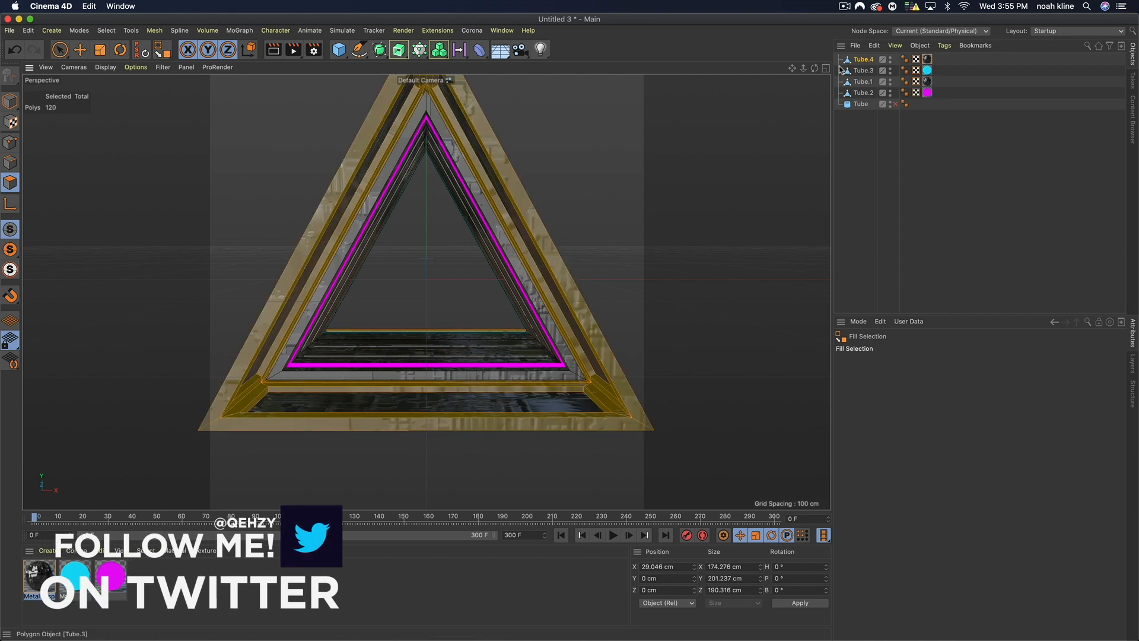
{"action": "left_click_drag", "start_coordinate": [577, 324], "coordinate": [417, 270], "text": "alt"}
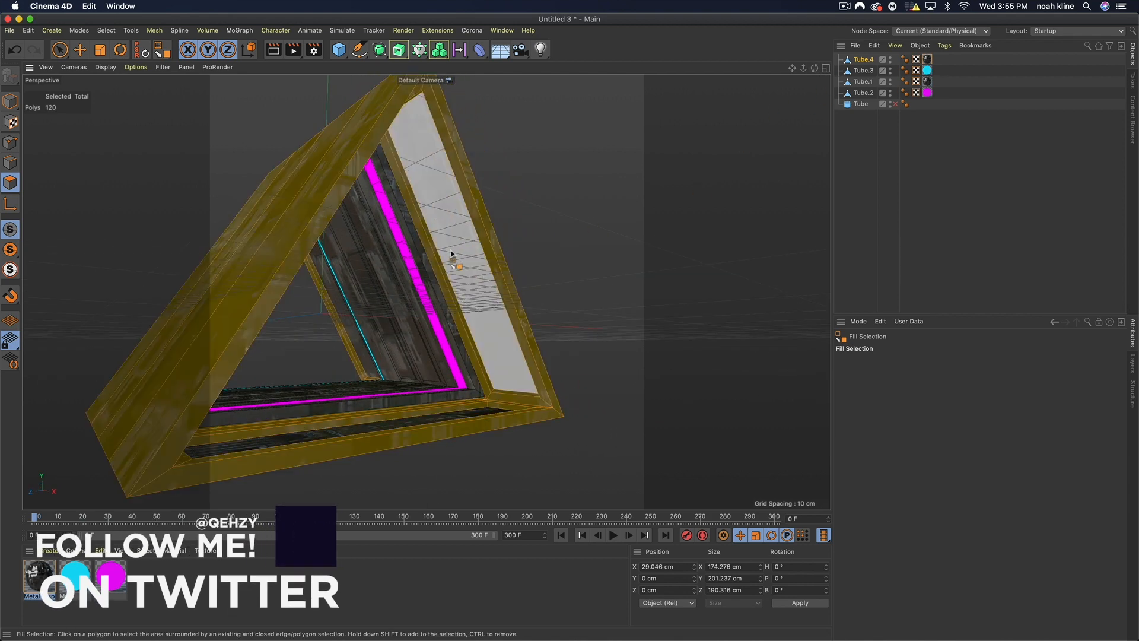
{"action": "left_click", "coordinate": [421, 422]}
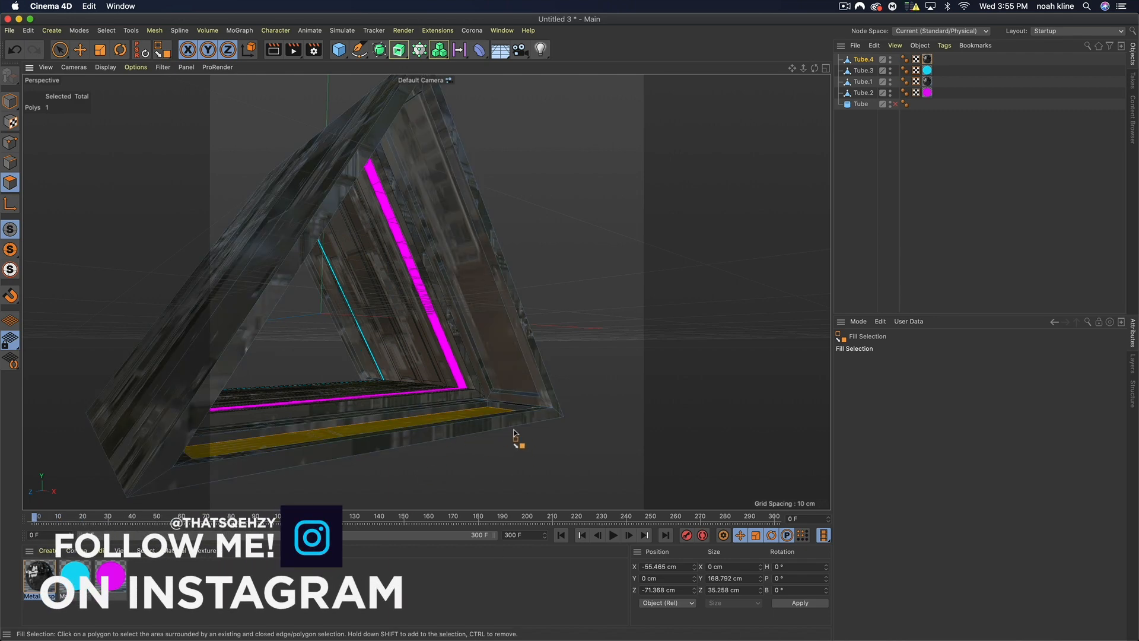
{"action": "left_click", "coordinate": [534, 423], "text": "shift"}
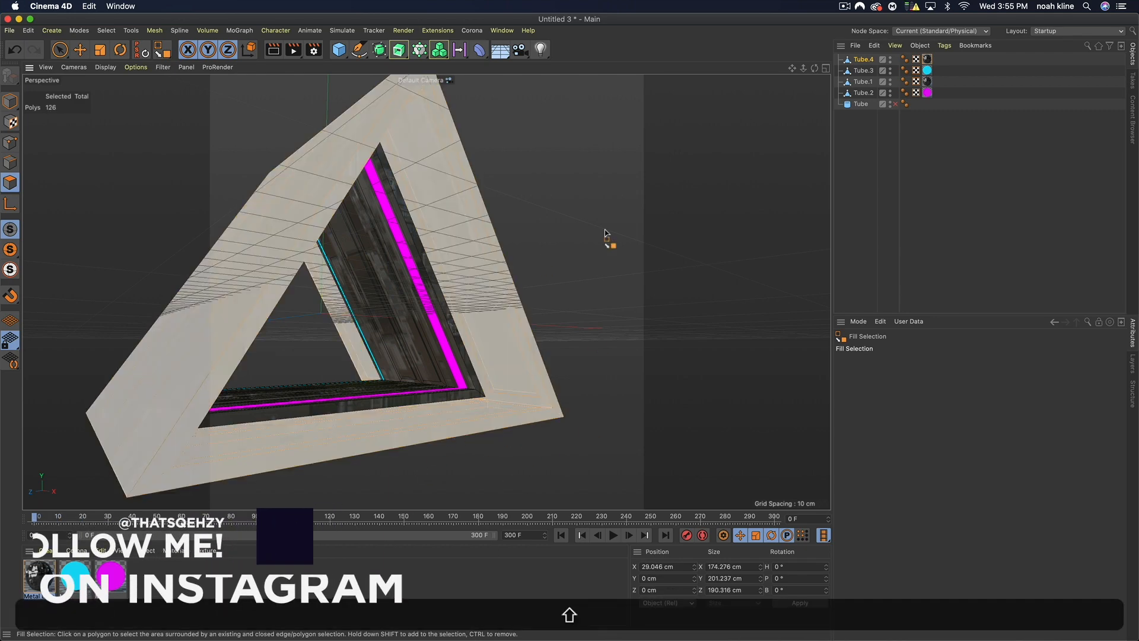
Subdivide the selected Tube.4 polygons three times and clear the object selection.
{"action": "left_click_drag", "start_coordinate": [814, 68], "coordinate": [659, 95]}
{"action": "left_click_drag", "start_coordinate": [426, 291], "coordinate": [481, 308], "text": "alt"}
{"action": "right_click", "coordinate": [449, 274]}
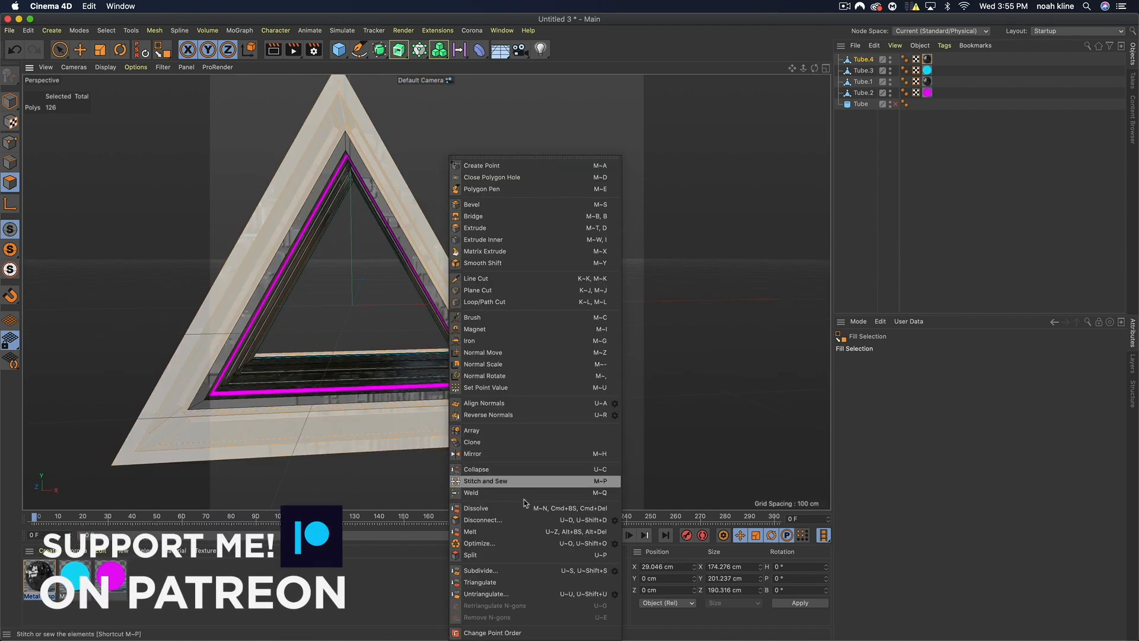
{"action": "left_click", "coordinate": [526, 570]}
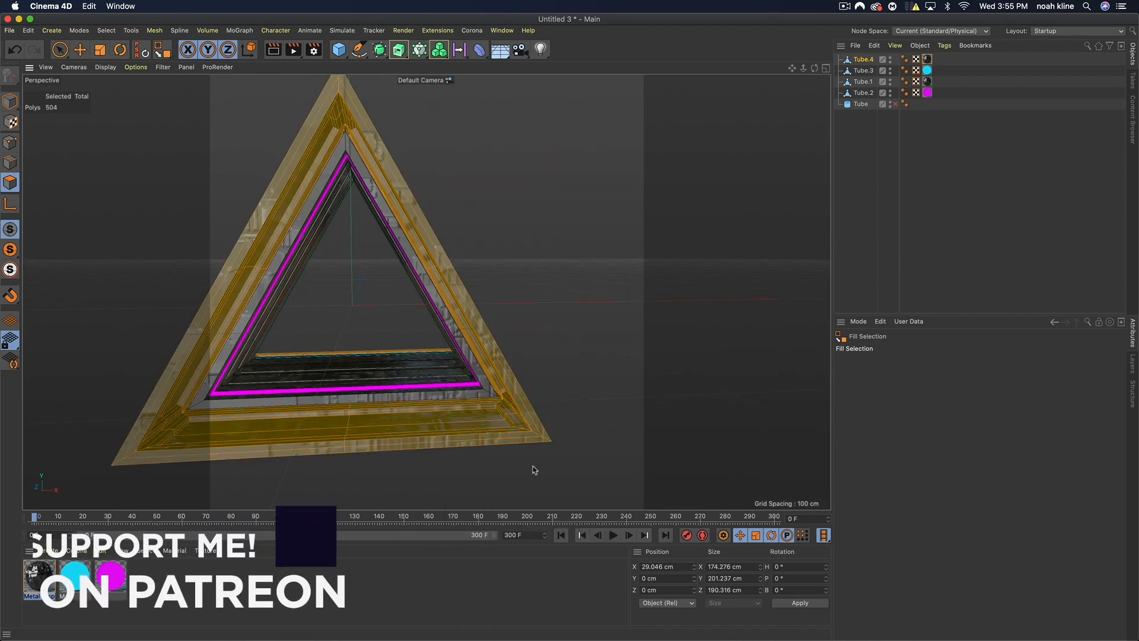
{"action": "right_click", "coordinate": [484, 344]}
{"action": "left_click", "coordinate": [526, 572]}
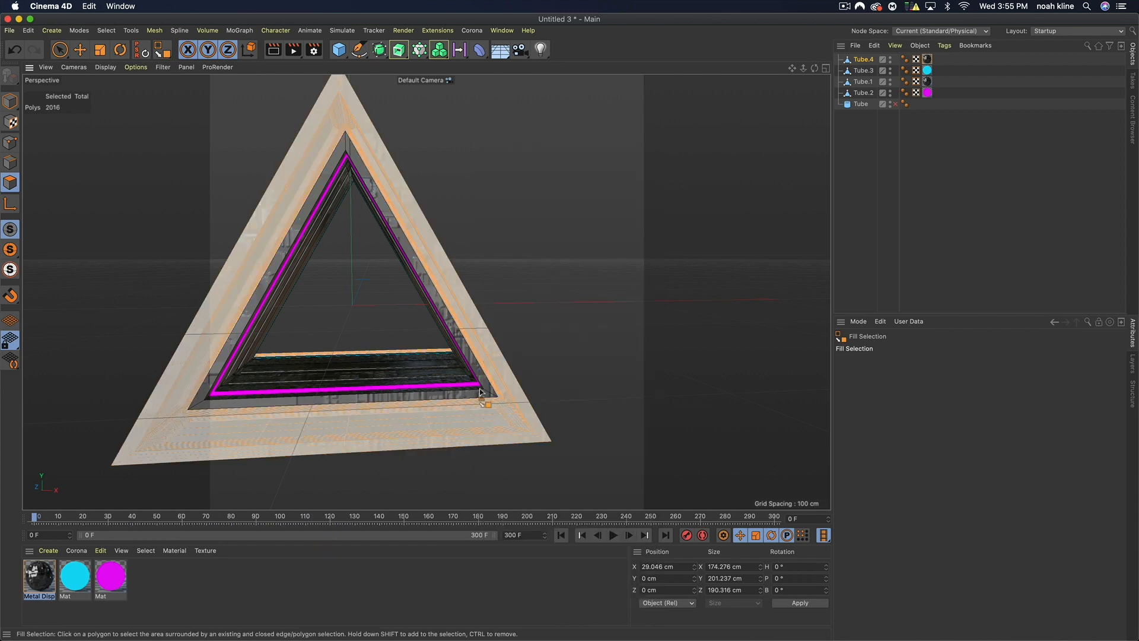
{"action": "right_click", "coordinate": [494, 351]}
{"action": "left_click", "coordinate": [527, 572]}
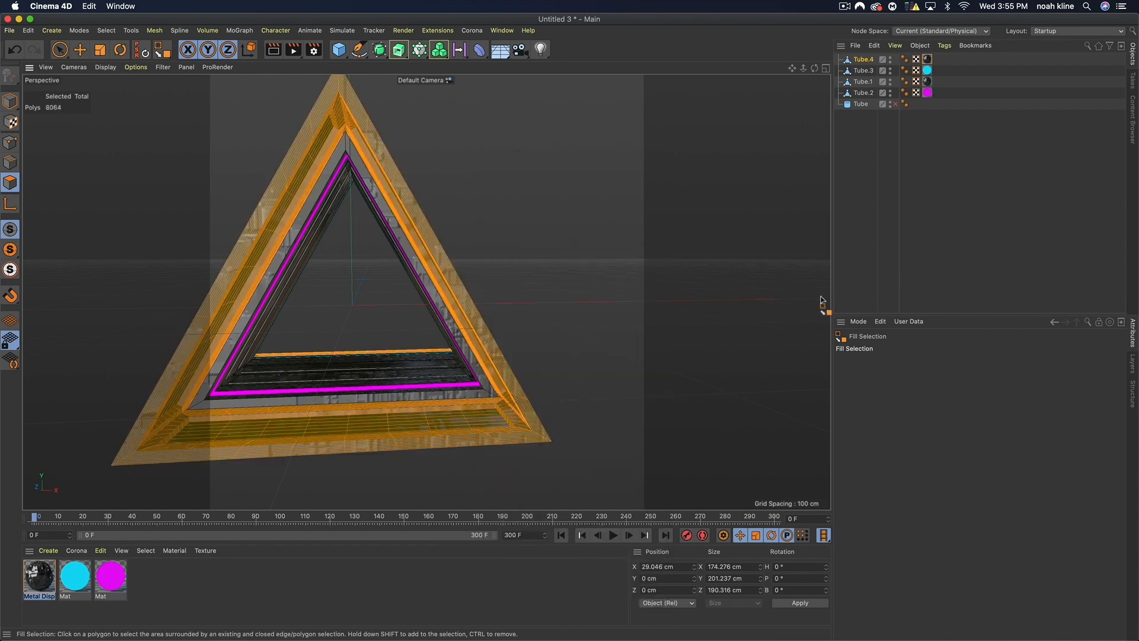
{"action": "left_click", "coordinate": [934, 232]}
Select all of Tube.1's polygons with Fill Selection, adding the areas outside its existing selection.
{"action": "left_click_drag", "start_coordinate": [814, 68], "coordinate": [457, 90]}
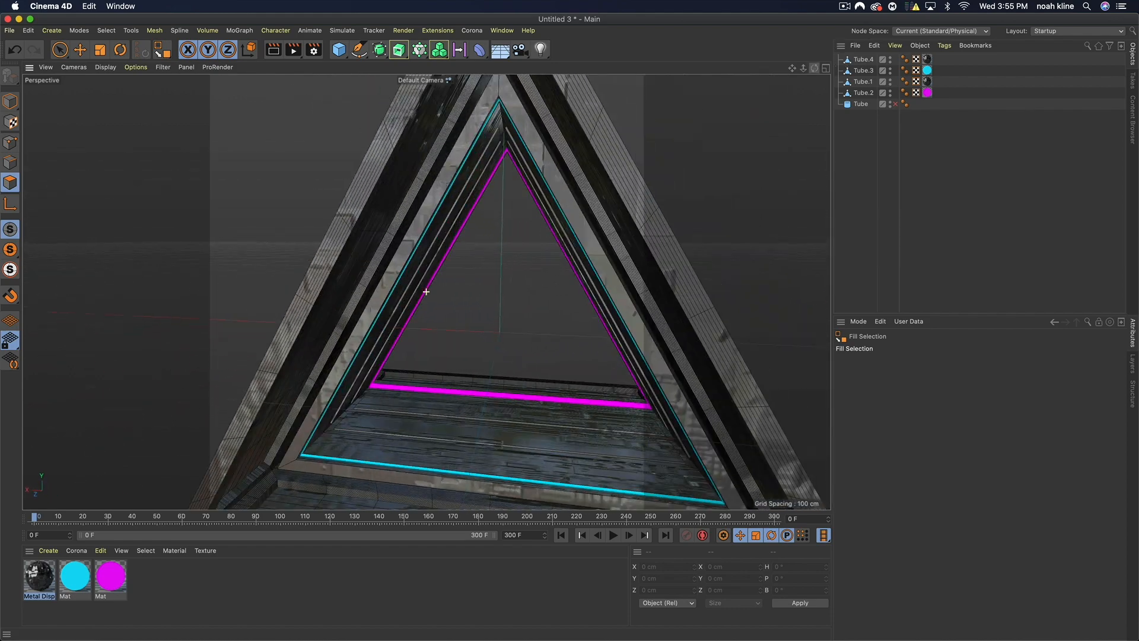
{"action": "left_click", "coordinate": [862, 81]}
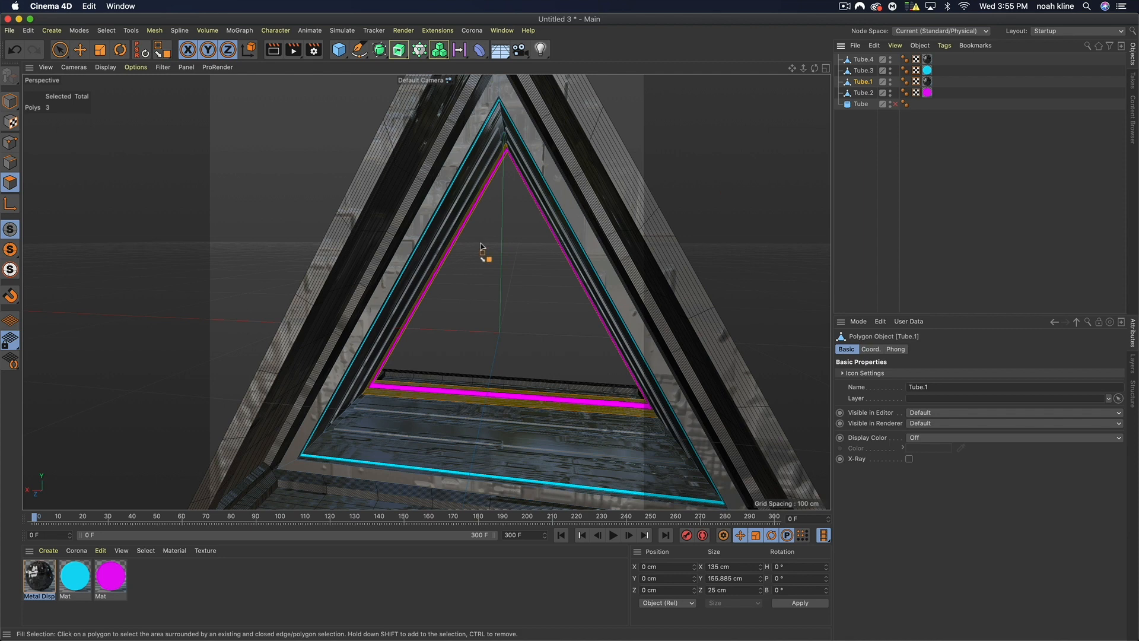
{"action": "left_click", "coordinate": [59, 49]}
{"action": "left_click", "coordinate": [382, 363]}
{"action": "key", "text": "v"}
{"action": "mouse_move", "coordinate": [413, 340]}
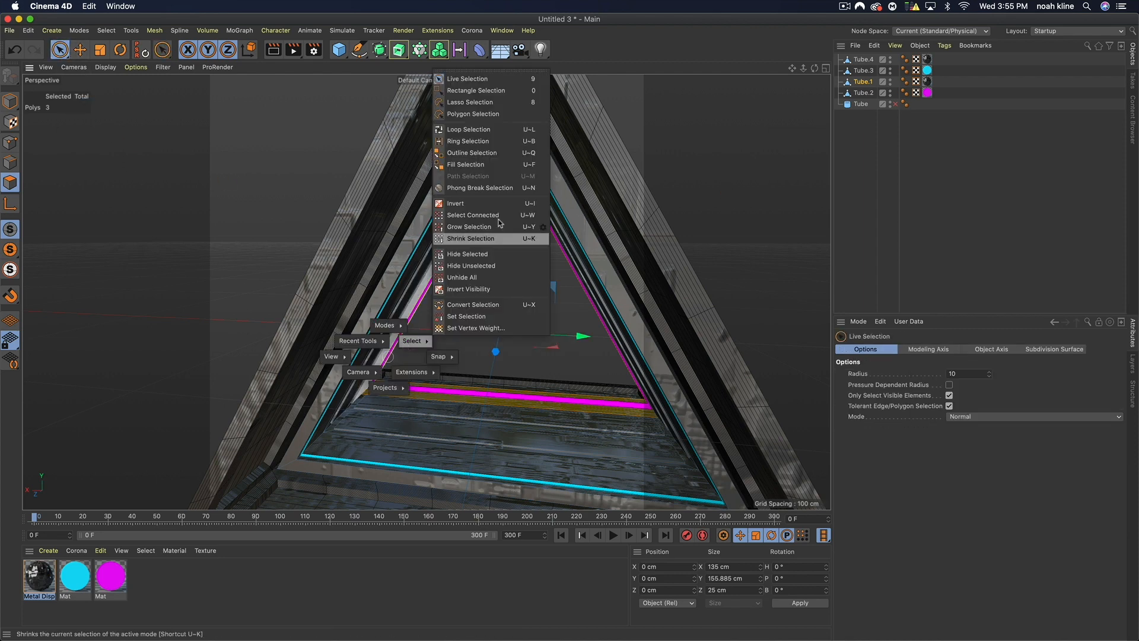
{"action": "left_click", "coordinate": [467, 165]}
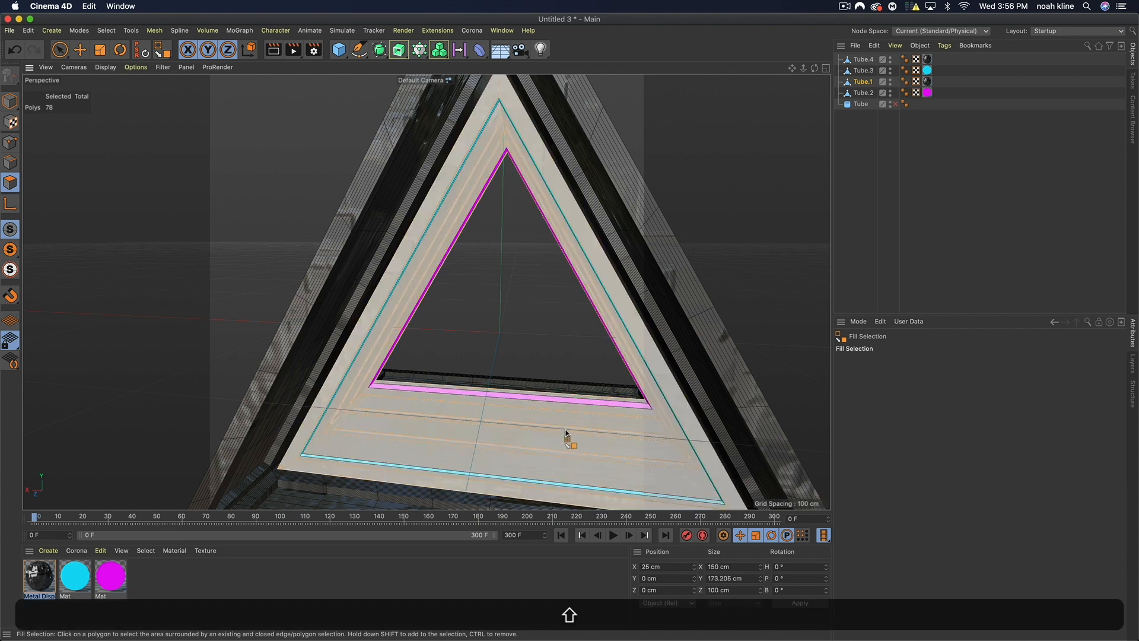
{"action": "left_click", "coordinate": [550, 451], "text": "shift"}
Subdivide the selected Tube.1 polygons three times and deselect the object.
{"action": "left_click", "coordinate": [60, 50]}
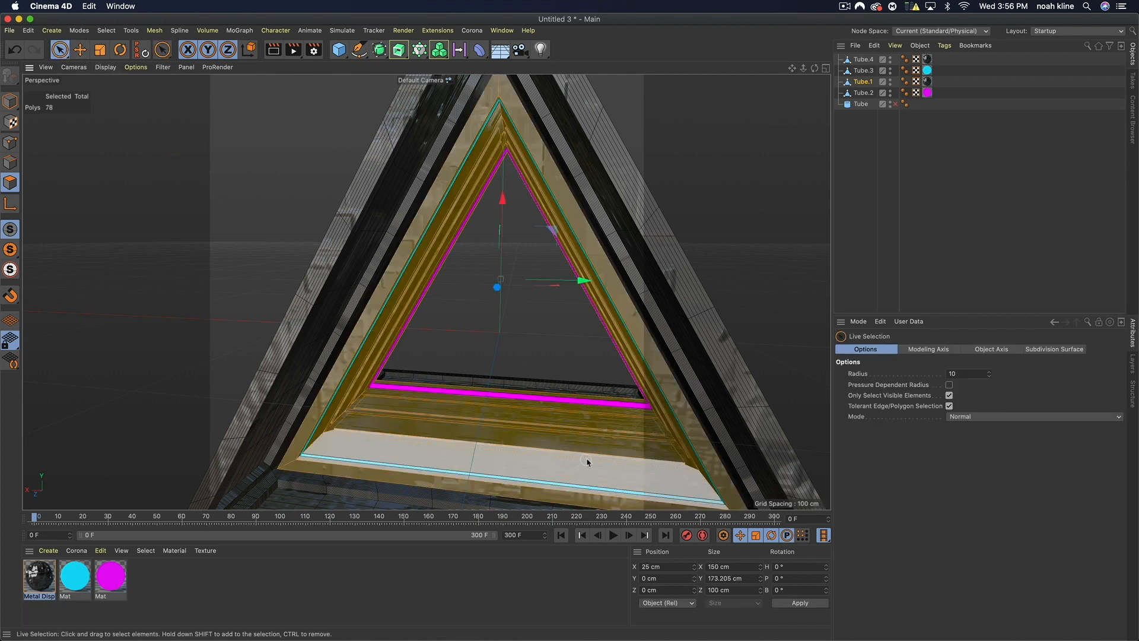
{"action": "right_click", "coordinate": [584, 458]}
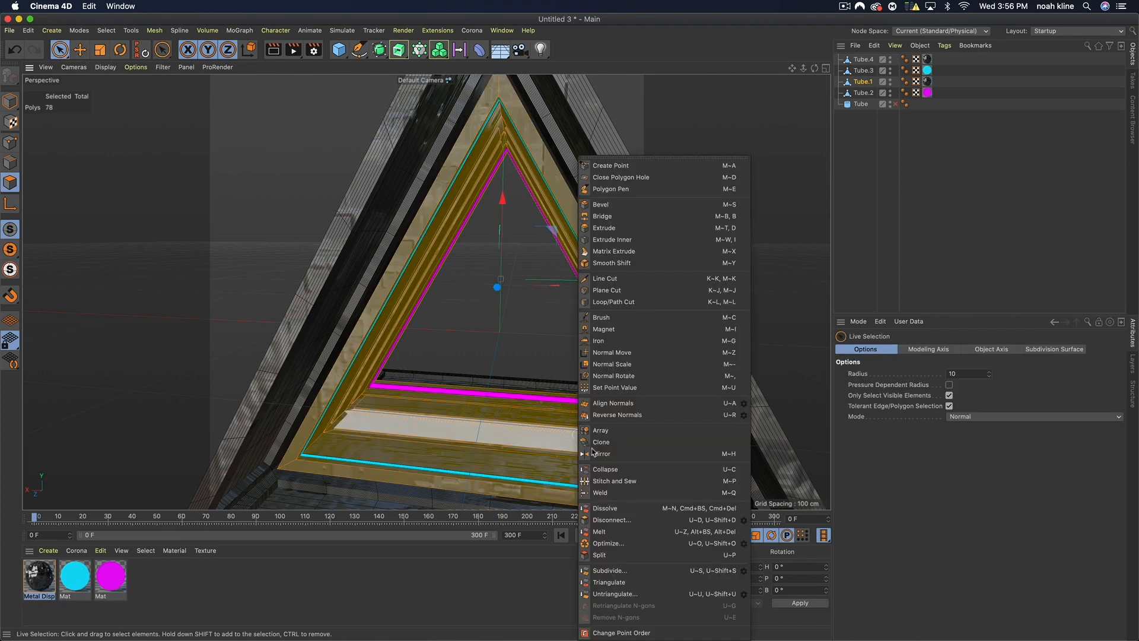
{"action": "left_click", "coordinate": [615, 572]}
{"action": "right_click", "coordinate": [537, 467]}
{"action": "left_click", "coordinate": [543, 569]}
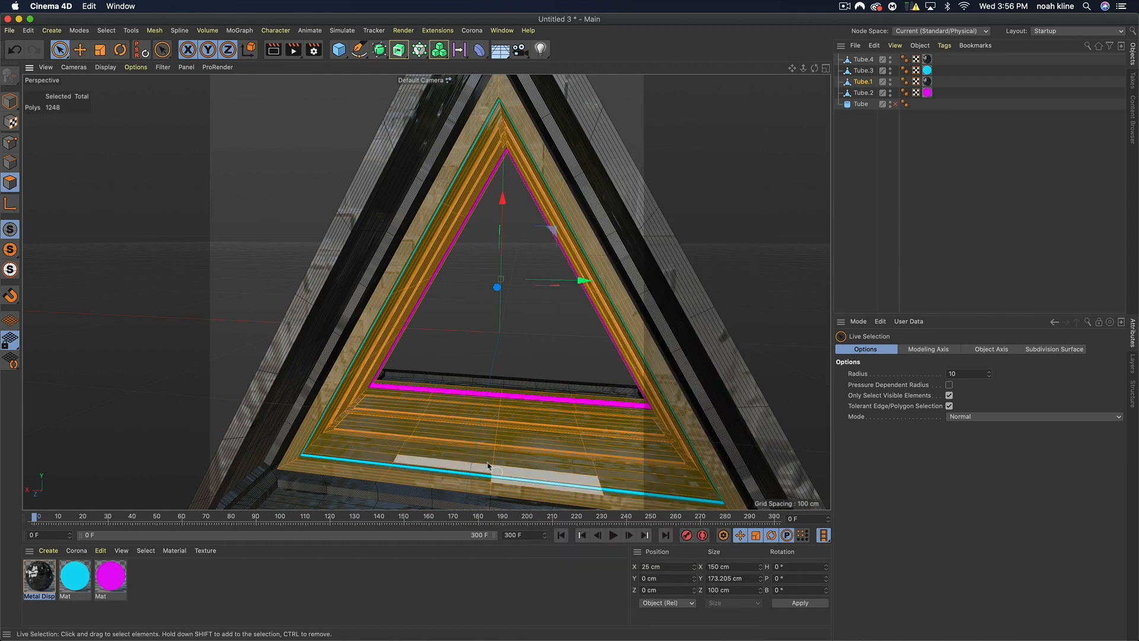
{"action": "right_click", "coordinate": [488, 466]}
{"action": "left_click", "coordinate": [506, 570]}
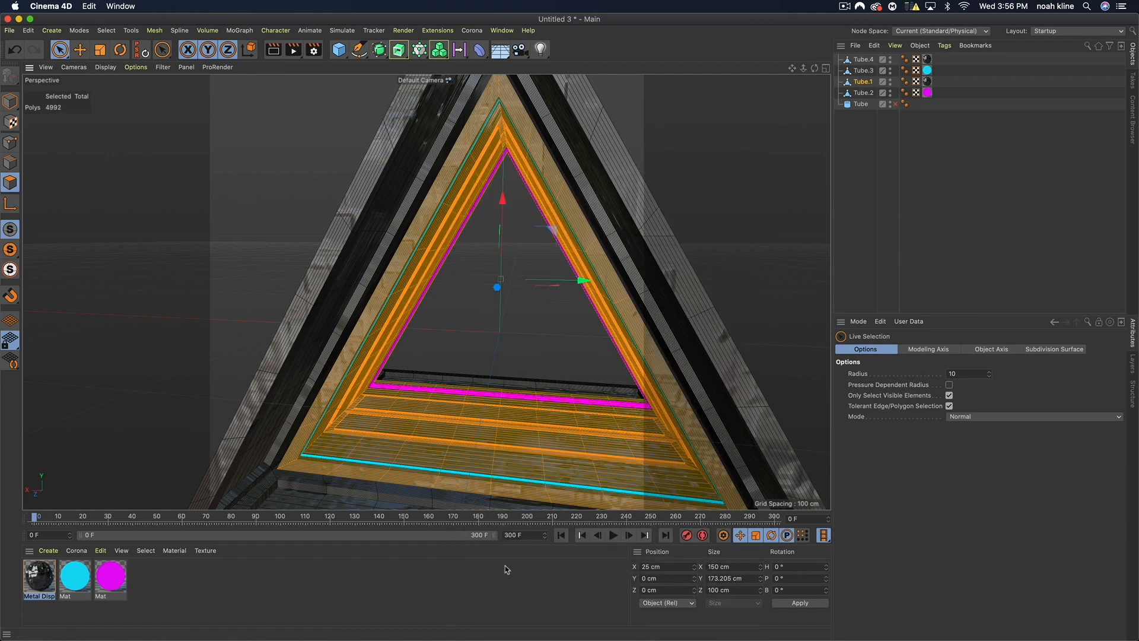
{"action": "left_click", "coordinate": [946, 219]}
Render a preview of the tunnel in the viewport and lower Metal Displaced's color Mix Strength to 5%.
{"action": "left_click_drag", "start_coordinate": [815, 68], "coordinate": [673, 61]}
{"action": "left_click", "coordinate": [274, 51]}
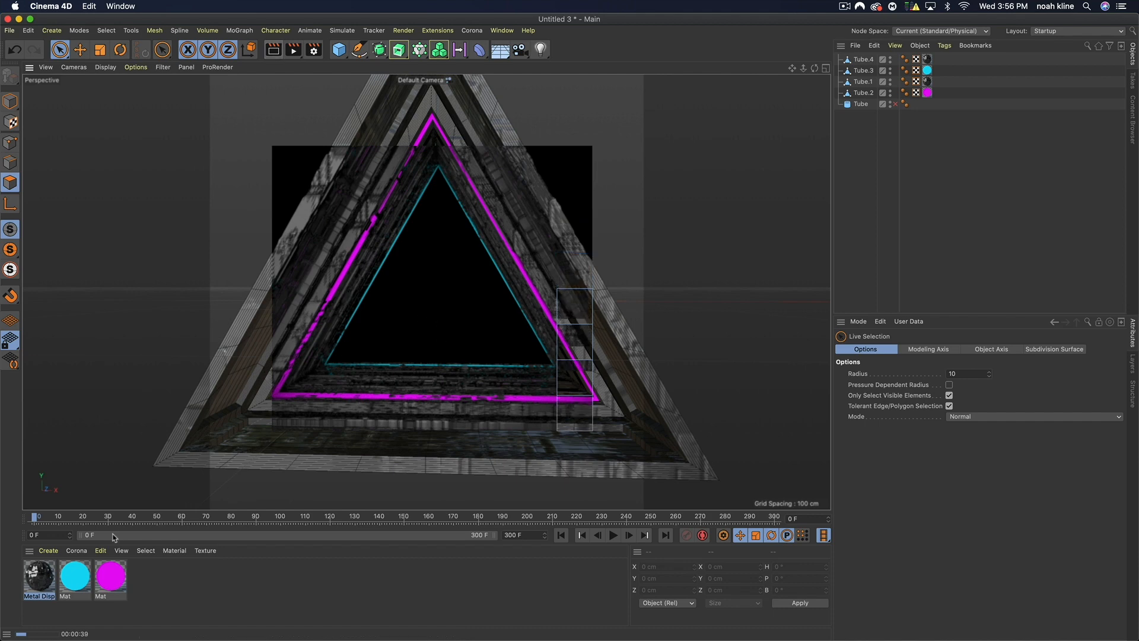
{"action": "double_click", "coordinate": [39, 576]}
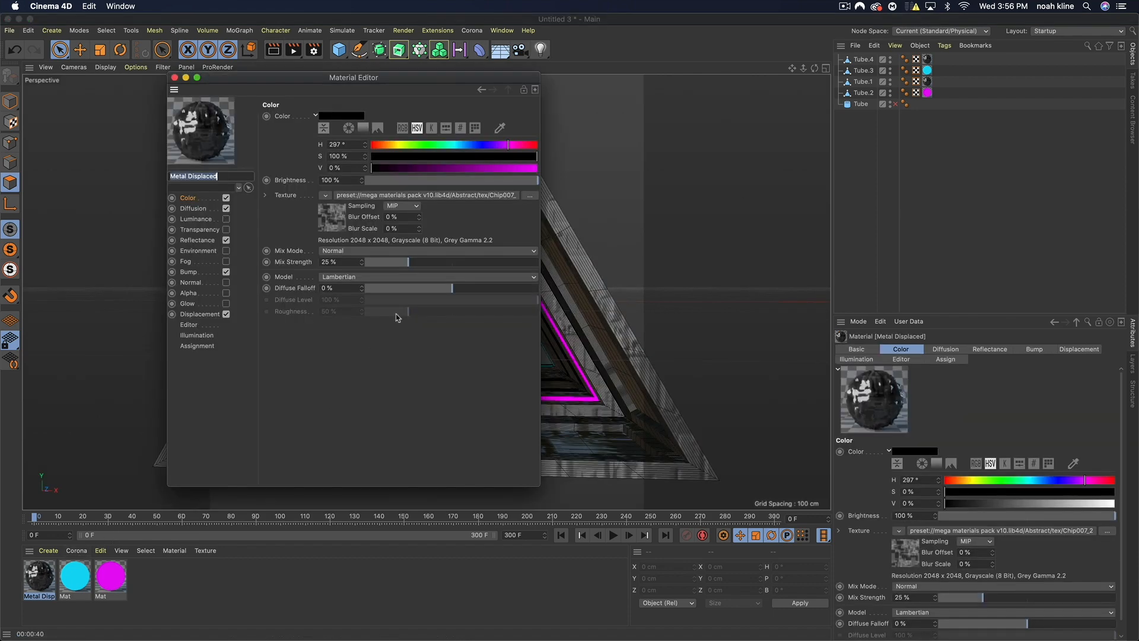
{"action": "left_click", "coordinate": [375, 264]}
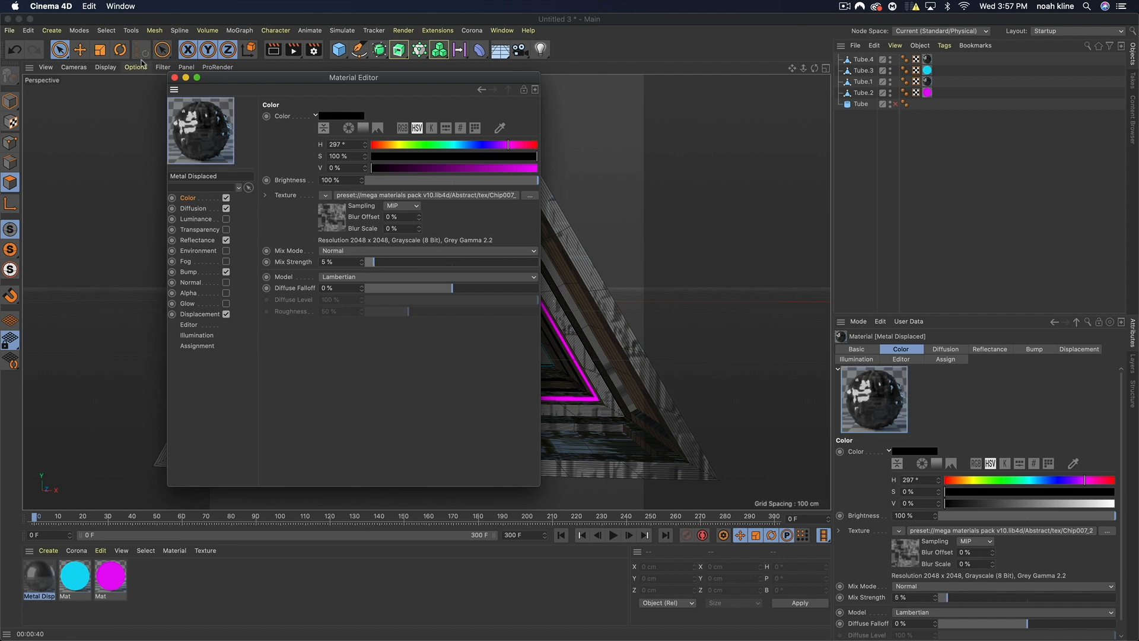
{"action": "left_click", "coordinate": [174, 77]}
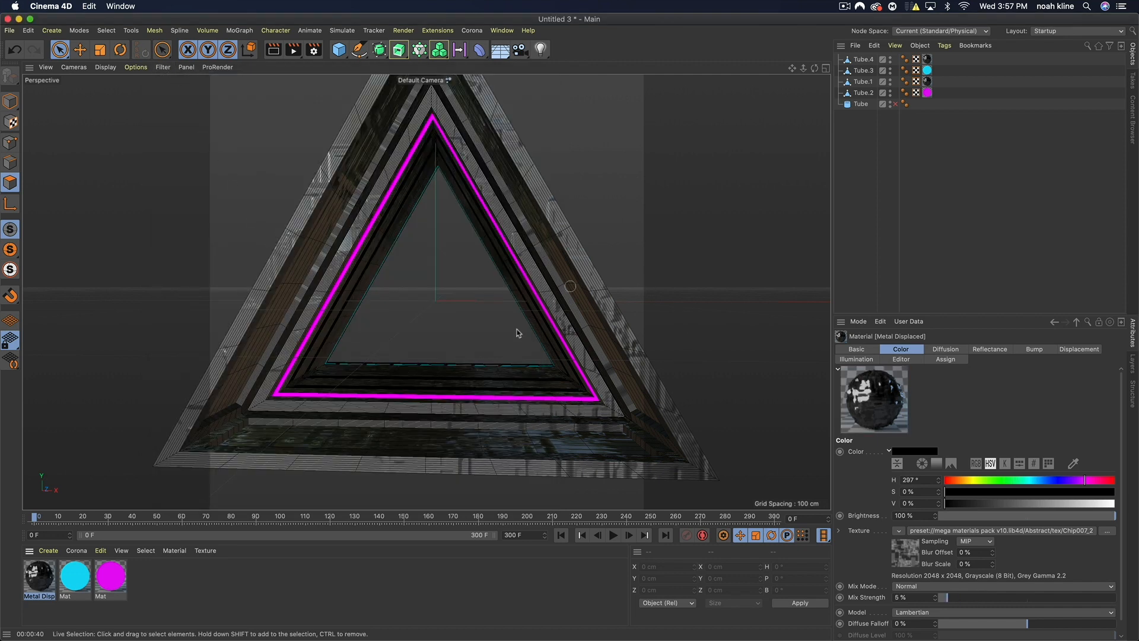
Return to model mode with the Move tool and add a Helix spline with a height of 8300 cm.
{"action": "left_click_drag", "start_coordinate": [811, 69], "coordinate": [691, 98]}
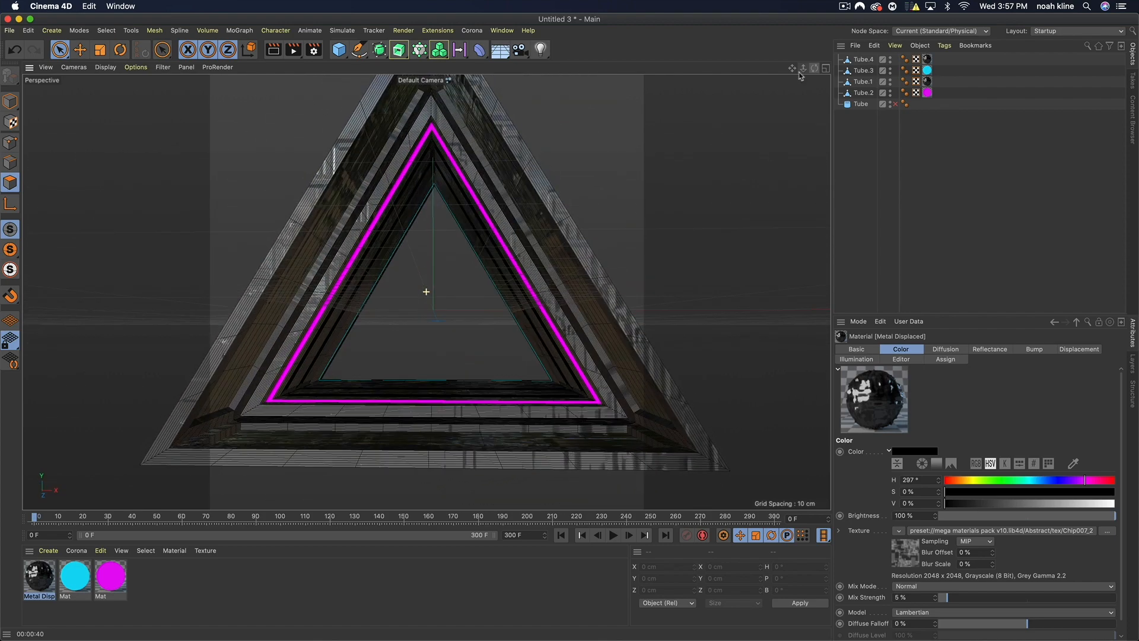
{"action": "left_click", "coordinate": [80, 50]}
{"action": "left_click", "coordinate": [10, 101]}
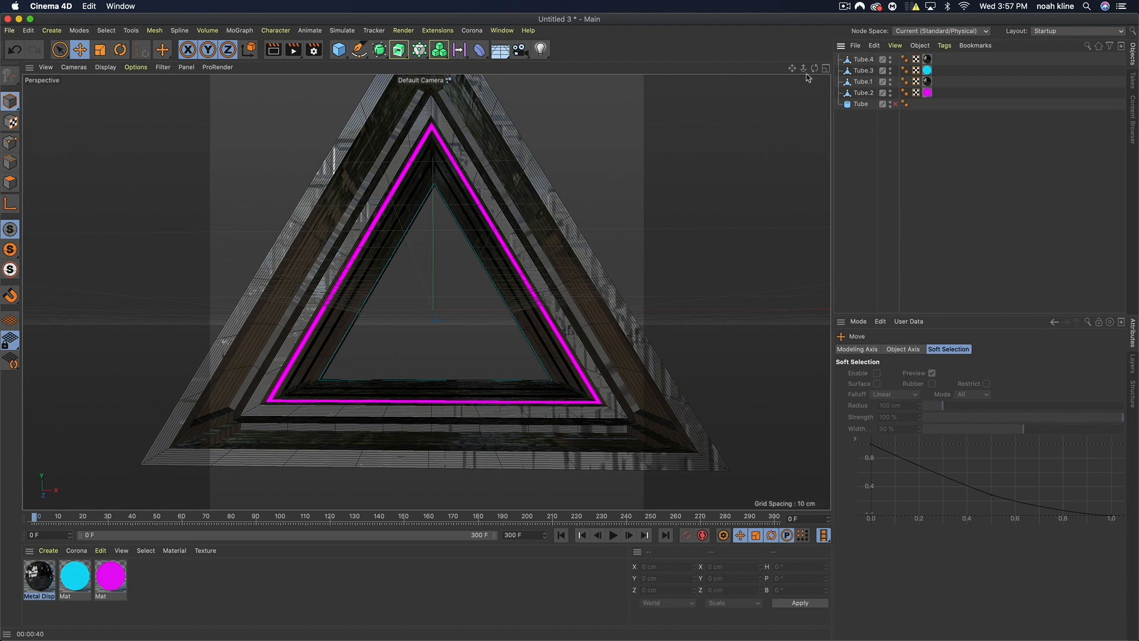
{"action": "left_click_drag", "start_coordinate": [815, 67], "coordinate": [724, 68]}
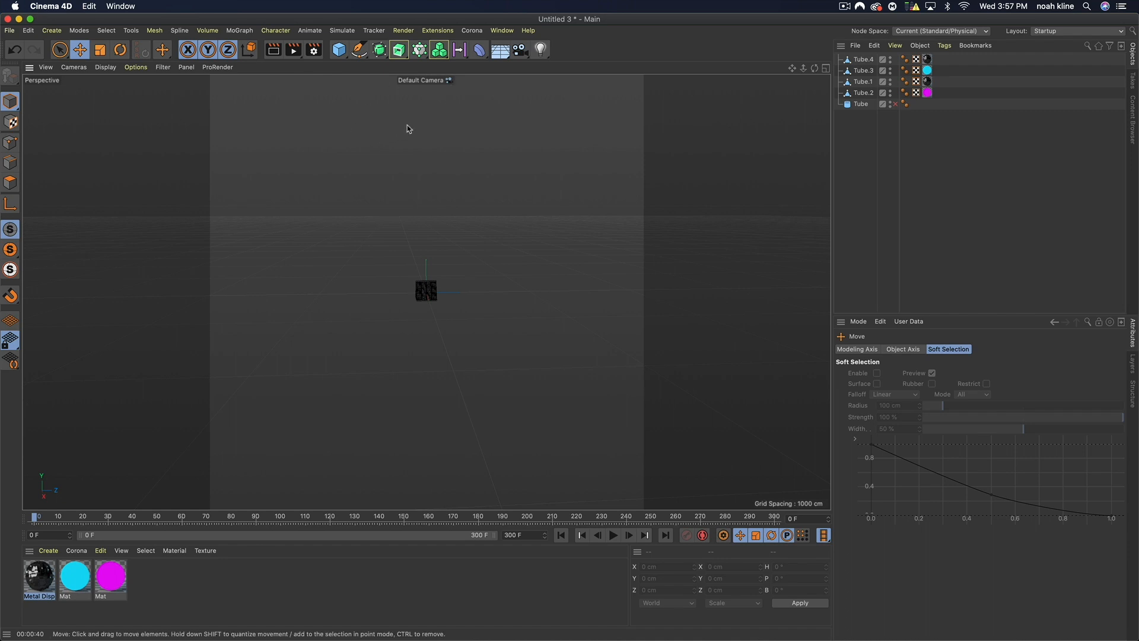
{"action": "left_click", "coordinate": [359, 51]}
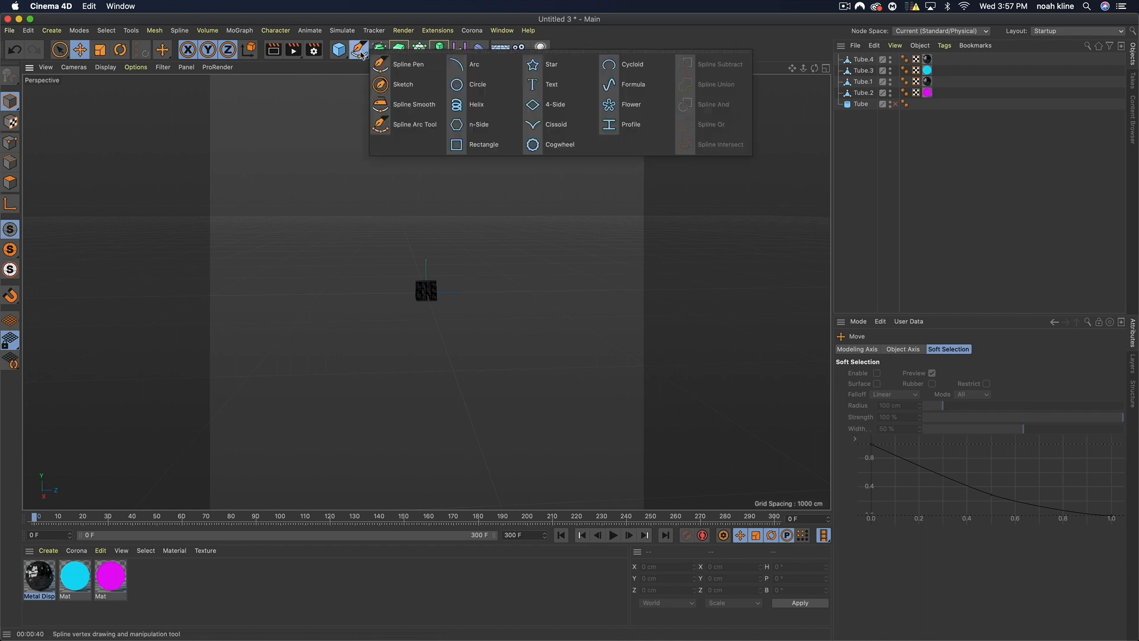
{"action": "left_click", "coordinate": [485, 109]}
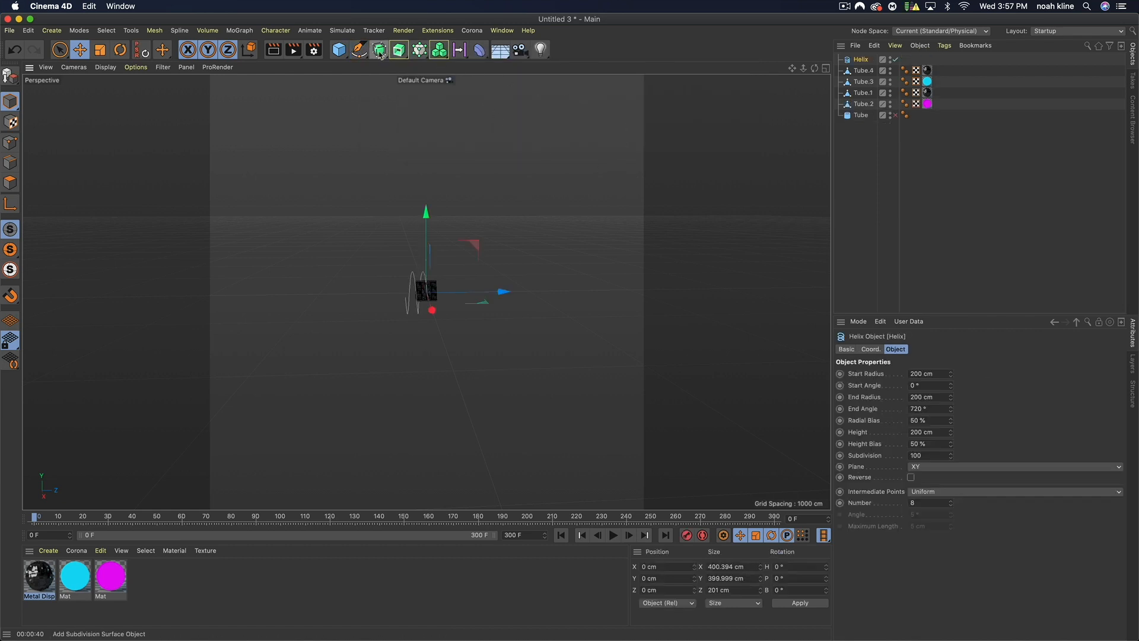
{"action": "left_click", "coordinate": [941, 432]}
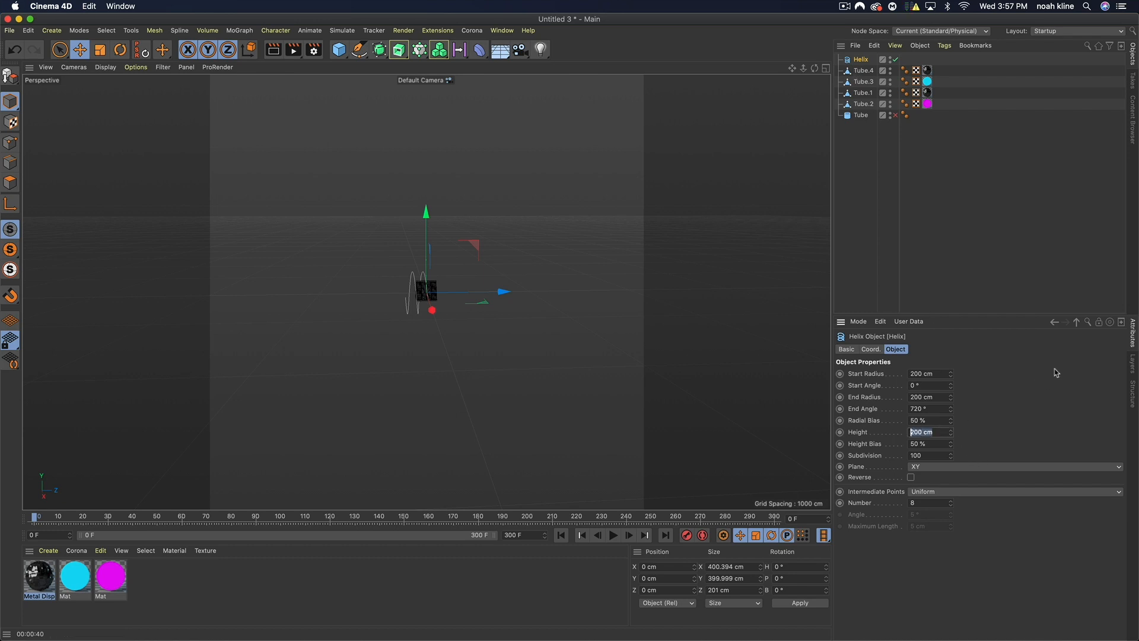
{"action": "type", "text": "8300"}
{"action": "key", "text": "Return"}
Set the helix's Subdivision to 400 and copy the Helix object.
{"action": "left_click_drag", "start_coordinate": [792, 68], "coordinate": [868, 32]}
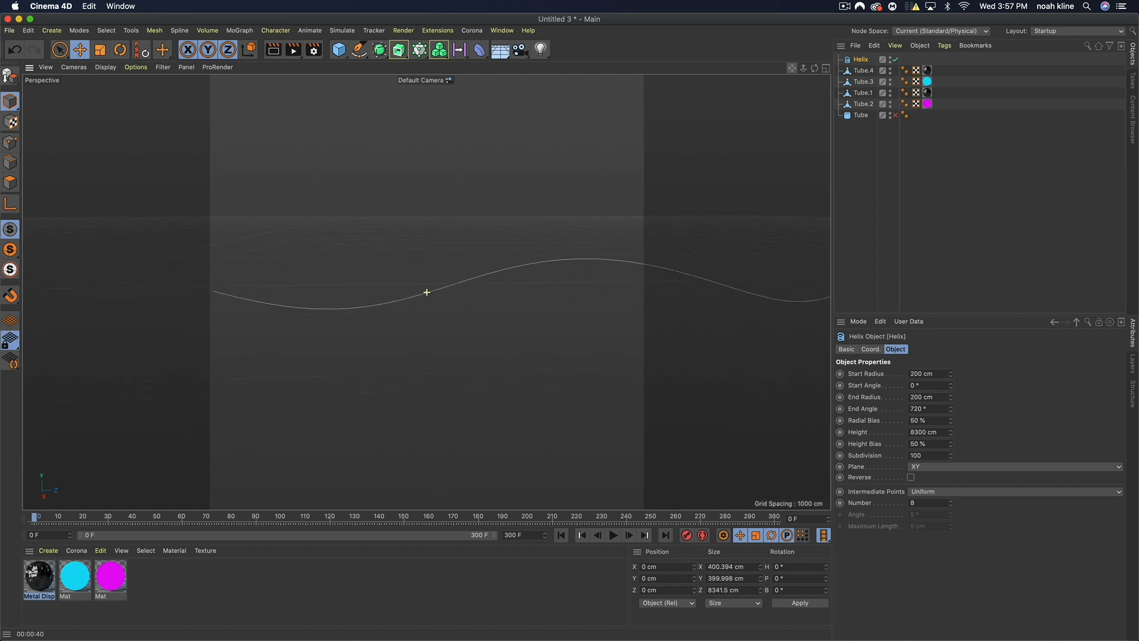
{"action": "left_click_drag", "start_coordinate": [803, 68], "coordinate": [640, 71]}
{"action": "left_click_drag", "start_coordinate": [814, 69], "coordinate": [770, 69]}
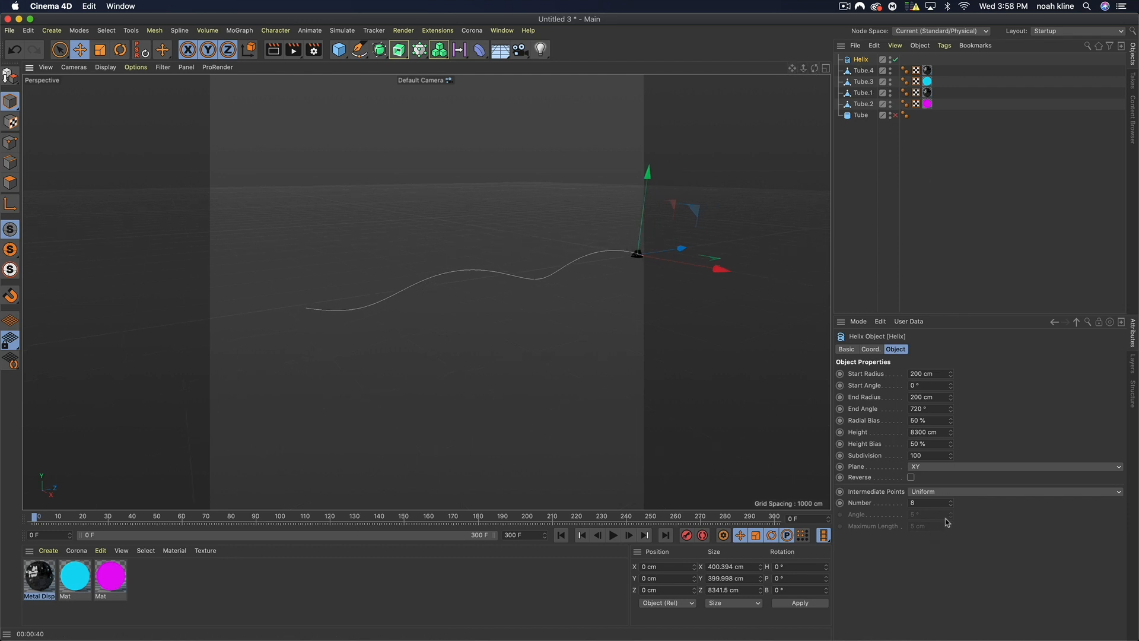
{"action": "left_click_drag", "start_coordinate": [936, 455], "coordinate": [838, 458]}
{"action": "type", "text": "400"}
{"action": "key", "text": "Return"}
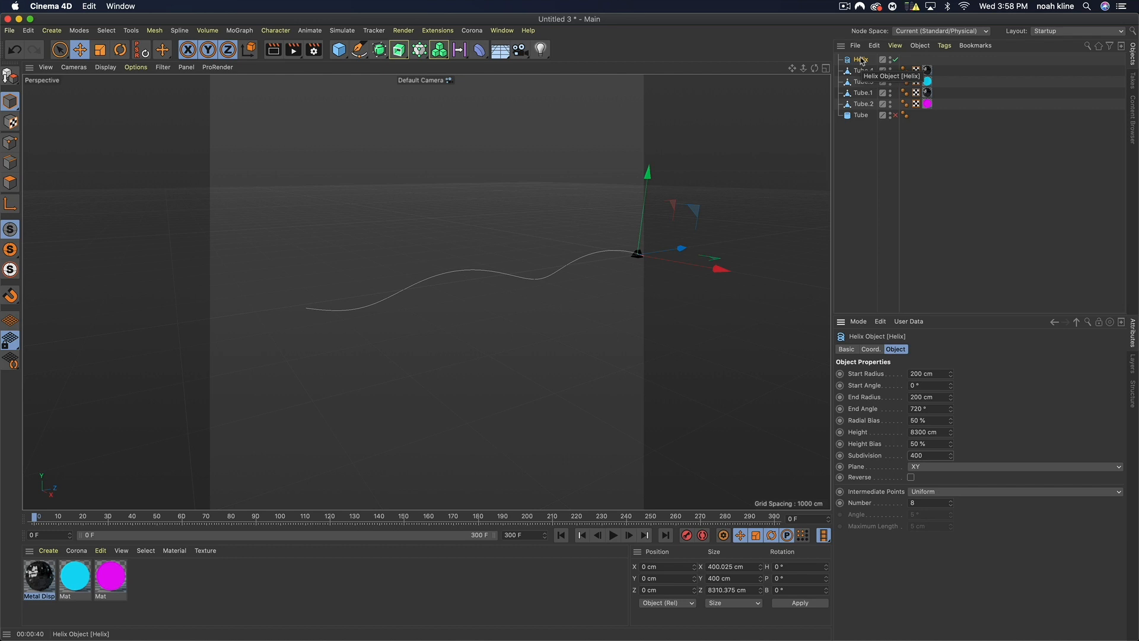
{"action": "key", "text": "super+c"}
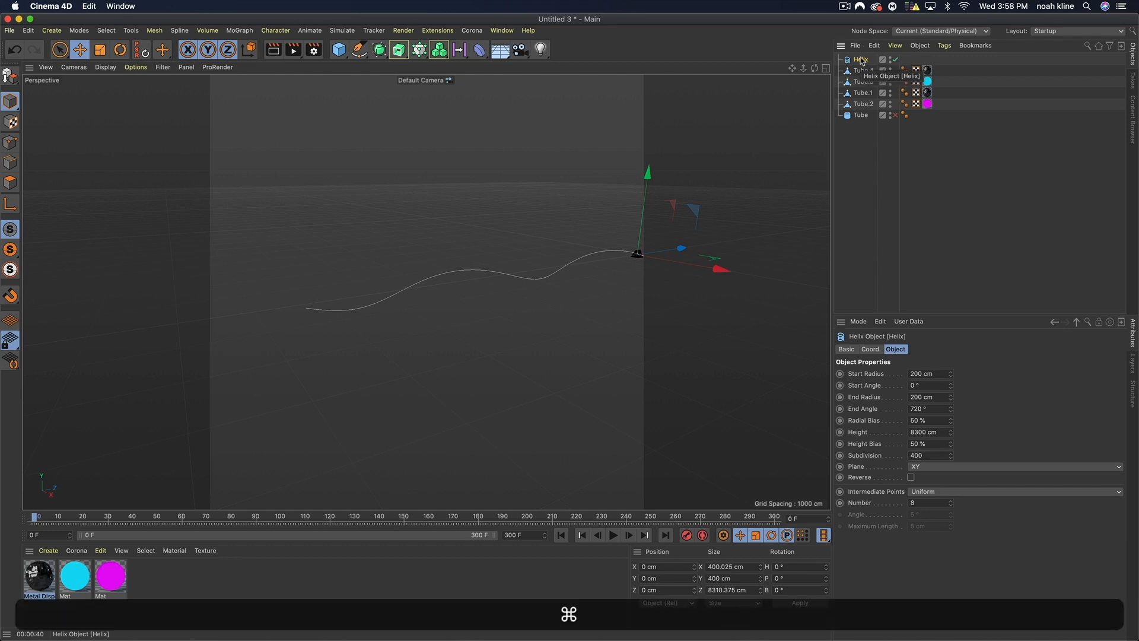
Paste a copy of the helix, offset it about 12 cm along X, and deselect it.
{"action": "key", "text": "super+v"}
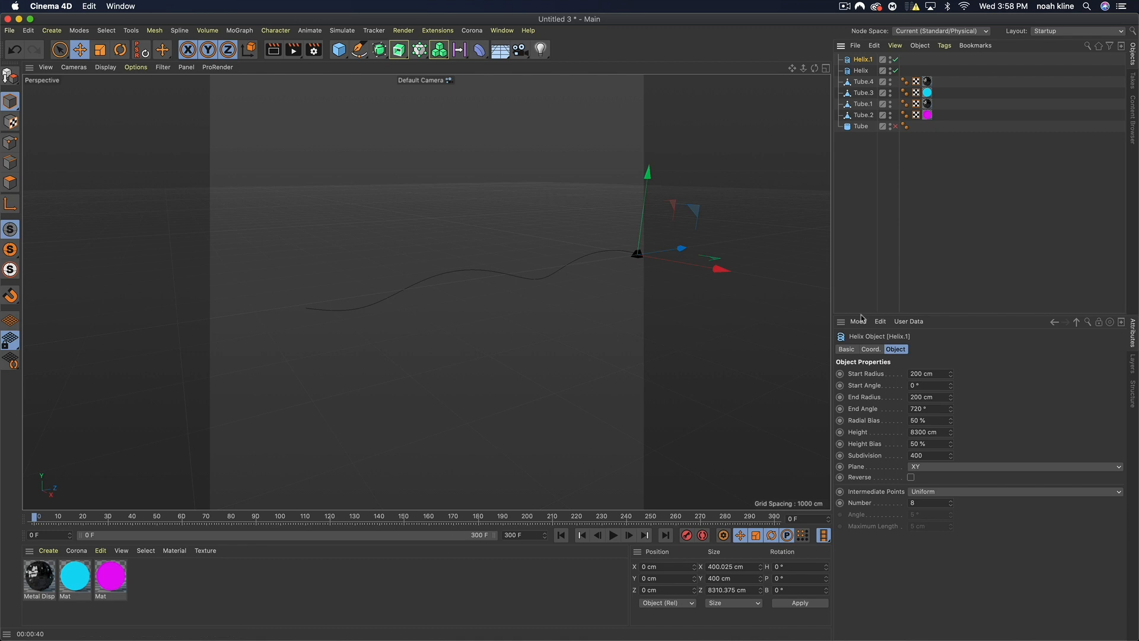
{"action": "left_click_drag", "start_coordinate": [802, 67], "coordinate": [878, 68]}
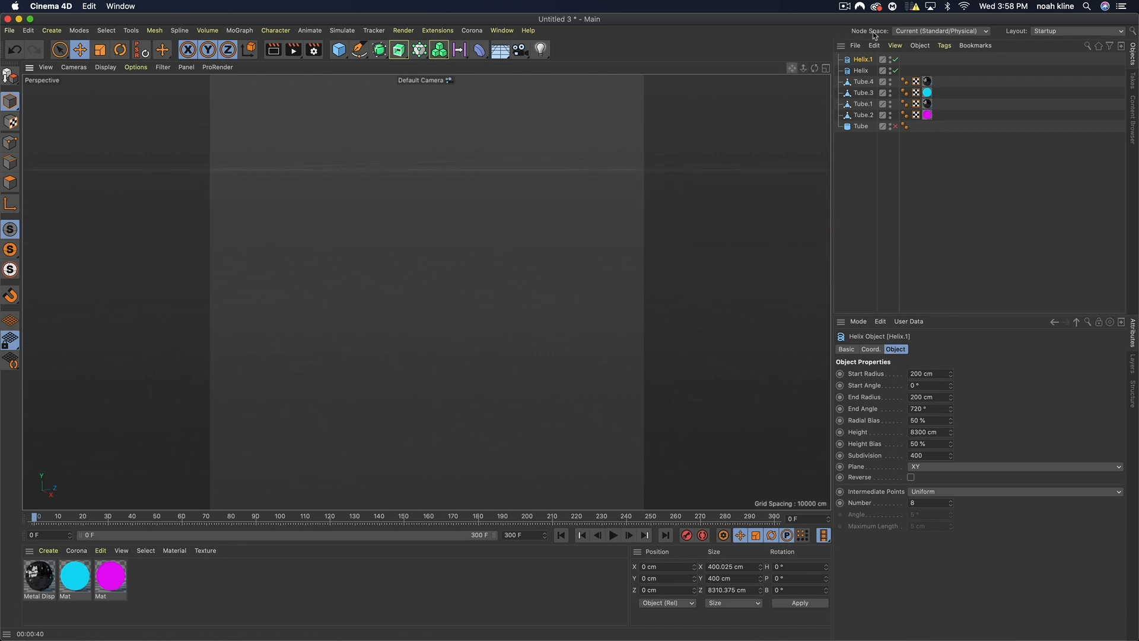
{"action": "left_click_drag", "start_coordinate": [803, 67], "coordinate": [759, 68]}
{"action": "left_click_drag", "start_coordinate": [792, 67], "coordinate": [613, 219]}
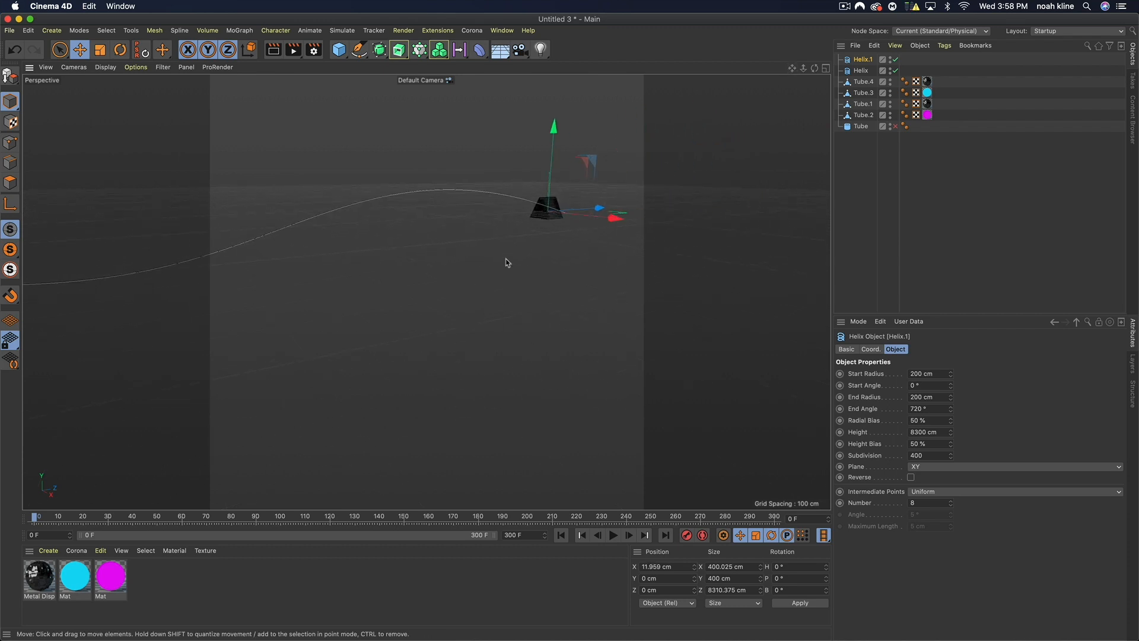
{"action": "left_click_drag", "start_coordinate": [814, 68], "coordinate": [979, 117]}
{"action": "left_click_drag", "start_coordinate": [427, 292], "coordinate": [483, 290]}
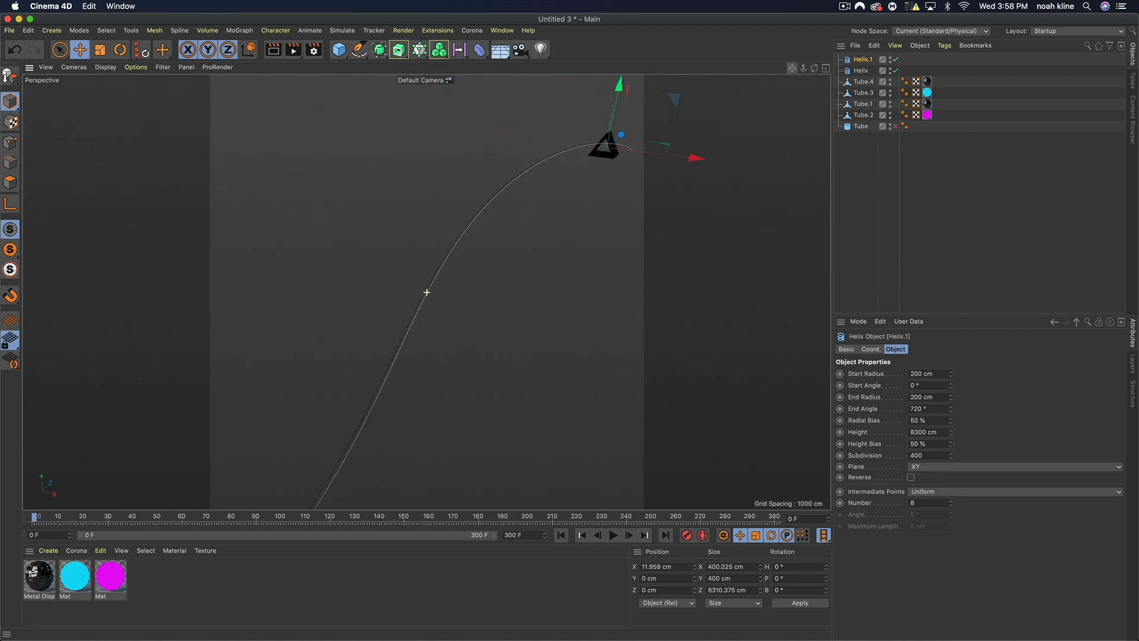
{"action": "left_click", "coordinate": [479, 211]}
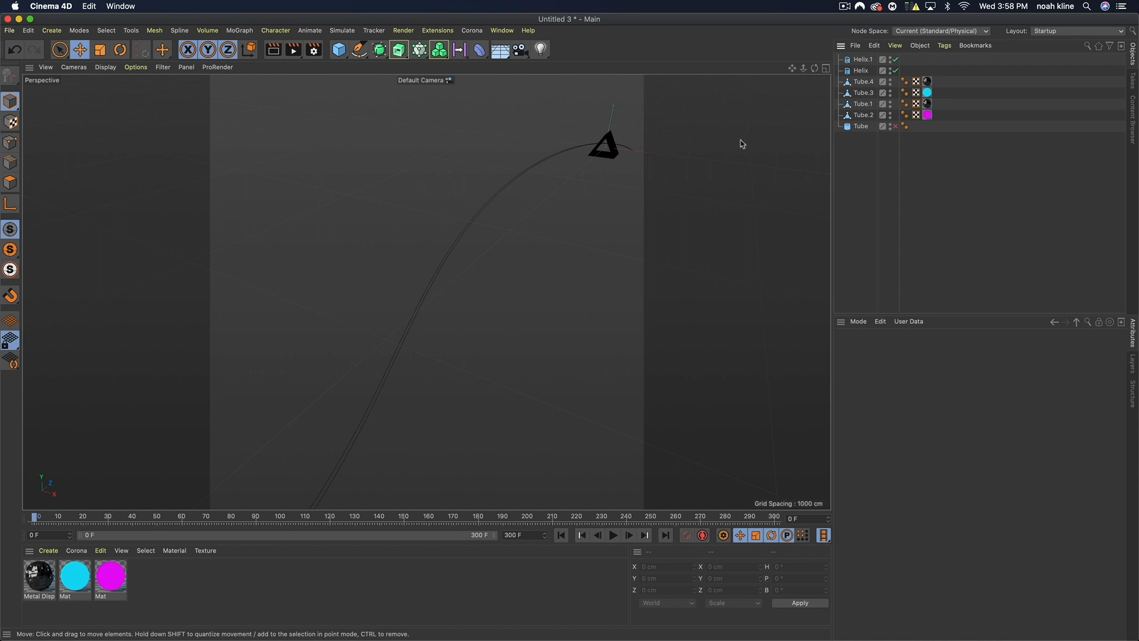
{"action": "left_click_drag", "start_coordinate": [815, 69], "coordinate": [765, 69]}
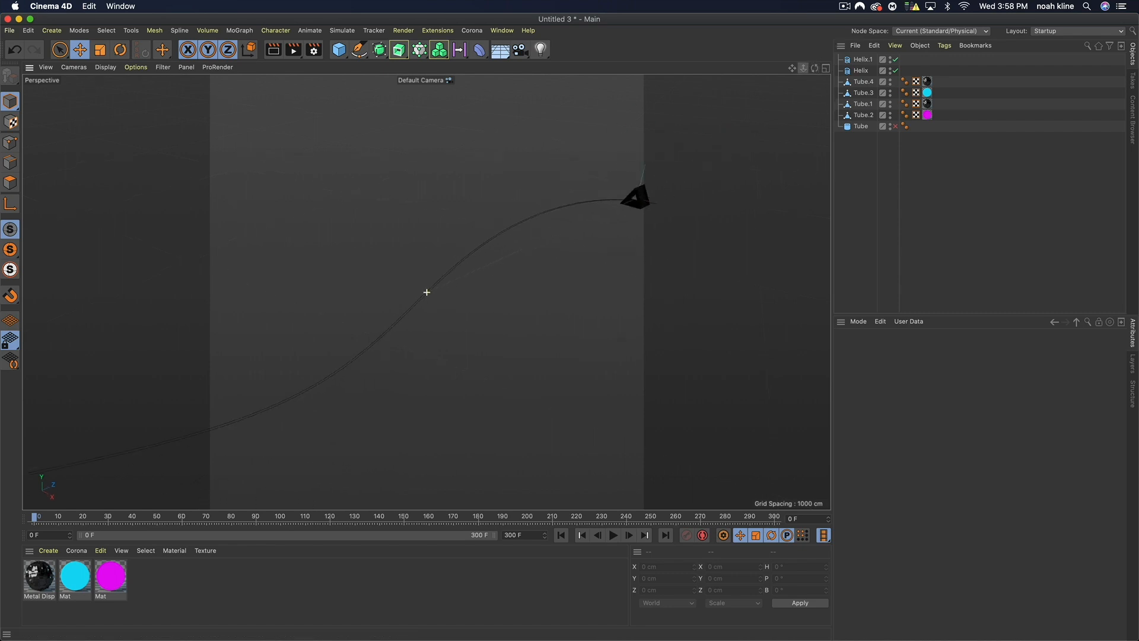
Paste another copy of the original helix and rename the offset Helix.1 copy as Helix.rail.
{"action": "left_click", "coordinate": [864, 71]}
{"action": "key", "text": "super+v"}
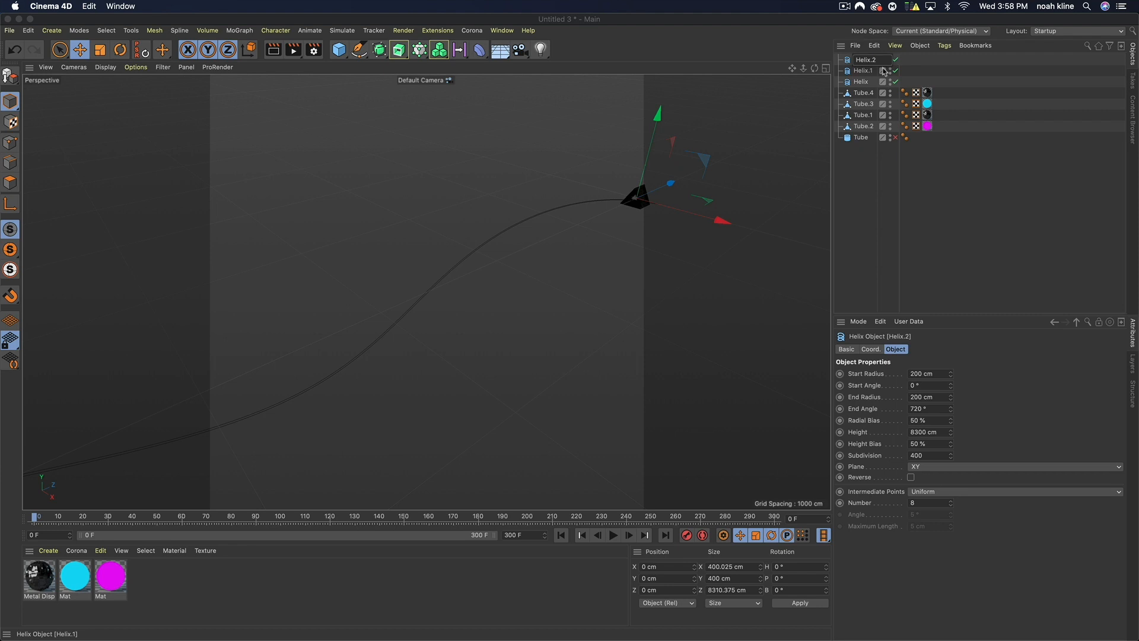
{"action": "key", "text": "Return"}
{"action": "left_click", "coordinate": [872, 71]}
{"action": "double_click", "coordinate": [872, 71]}
{"action": "key", "text": "Right"}
{"action": "key", "text": "BackSpace"}
{"action": "type", "text": "rail"}
{"action": "key", "text": "Return"}
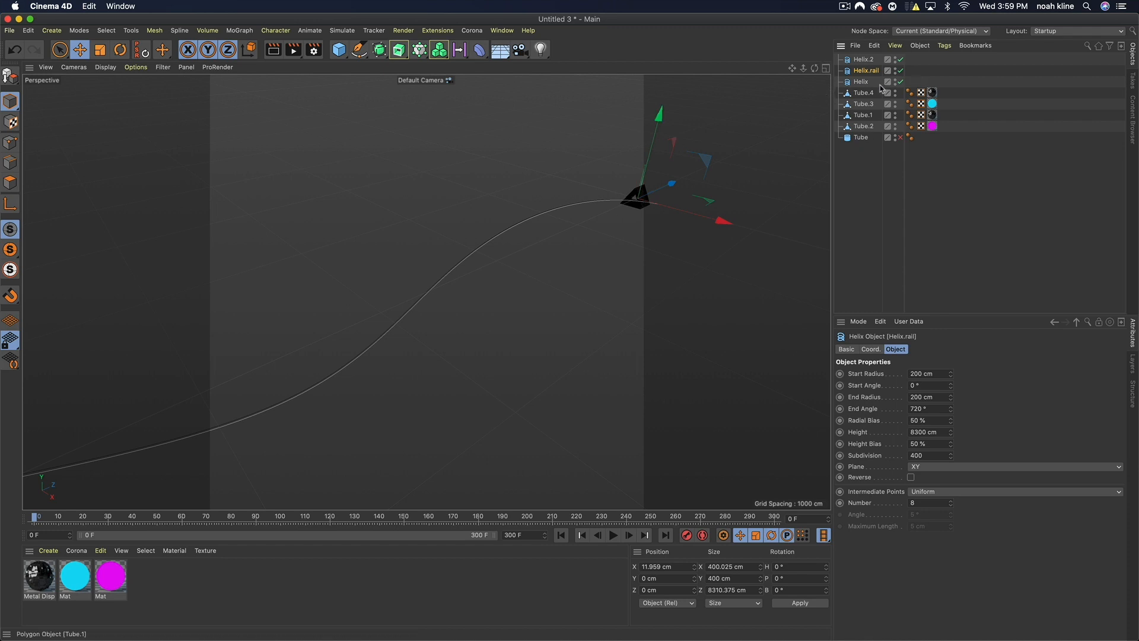
Add a MoGraph Cloner and make Tube.1 its child.
{"action": "left_click_drag", "start_coordinate": [813, 72], "coordinate": [754, 77]}
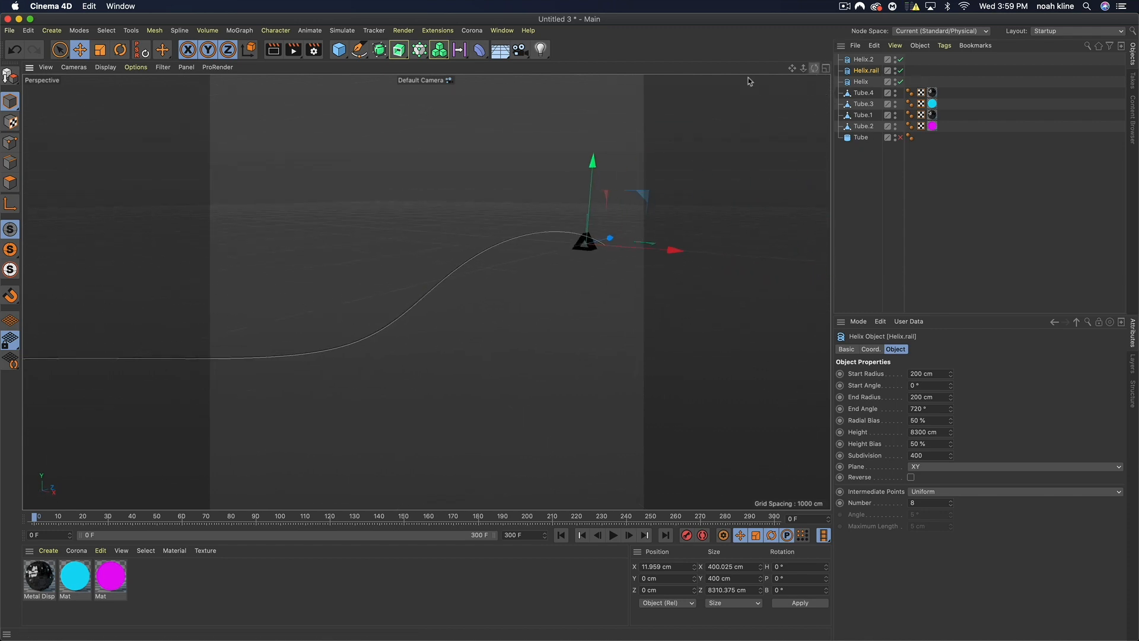
{"action": "left_click", "coordinate": [420, 50]}
{"action": "left_click", "coordinate": [457, 66]}
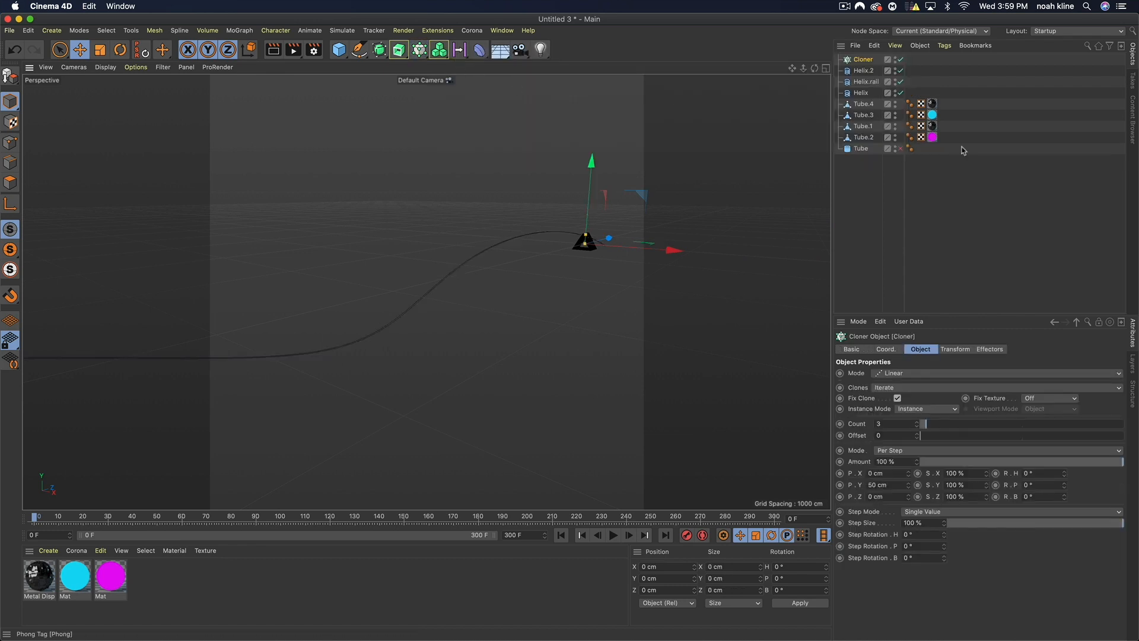
{"action": "left_click", "coordinate": [864, 104]}
{"action": "left_click", "coordinate": [865, 126]}
{"action": "left_click_drag", "start_coordinate": [866, 131], "coordinate": [861, 63]}
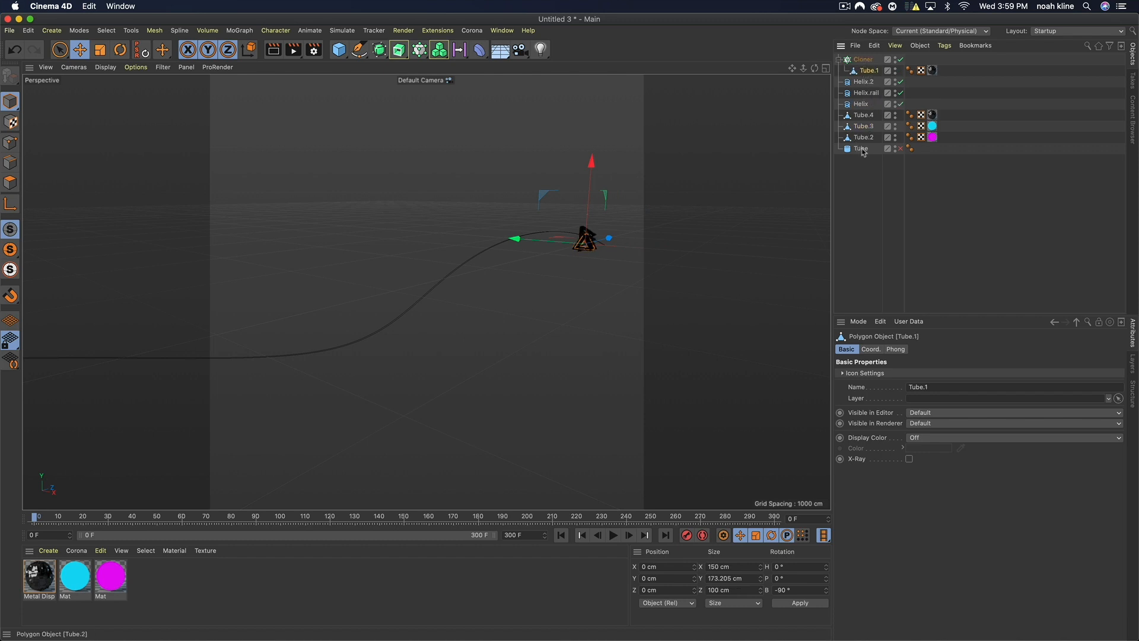
Set the Cloner's Mode to Object and assign the original Helix as its object.
{"action": "left_click", "coordinate": [864, 59]}
{"action": "left_click", "coordinate": [888, 373]}
{"action": "left_click", "coordinate": [893, 384]}
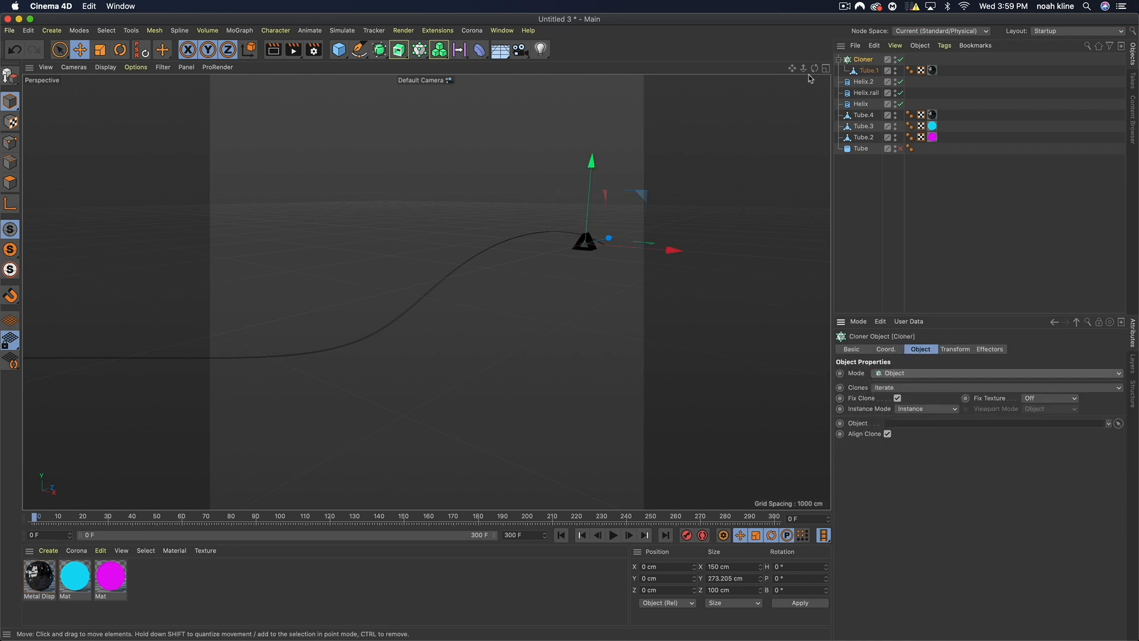
{"action": "left_click_drag", "start_coordinate": [815, 67], "coordinate": [861, 68]}
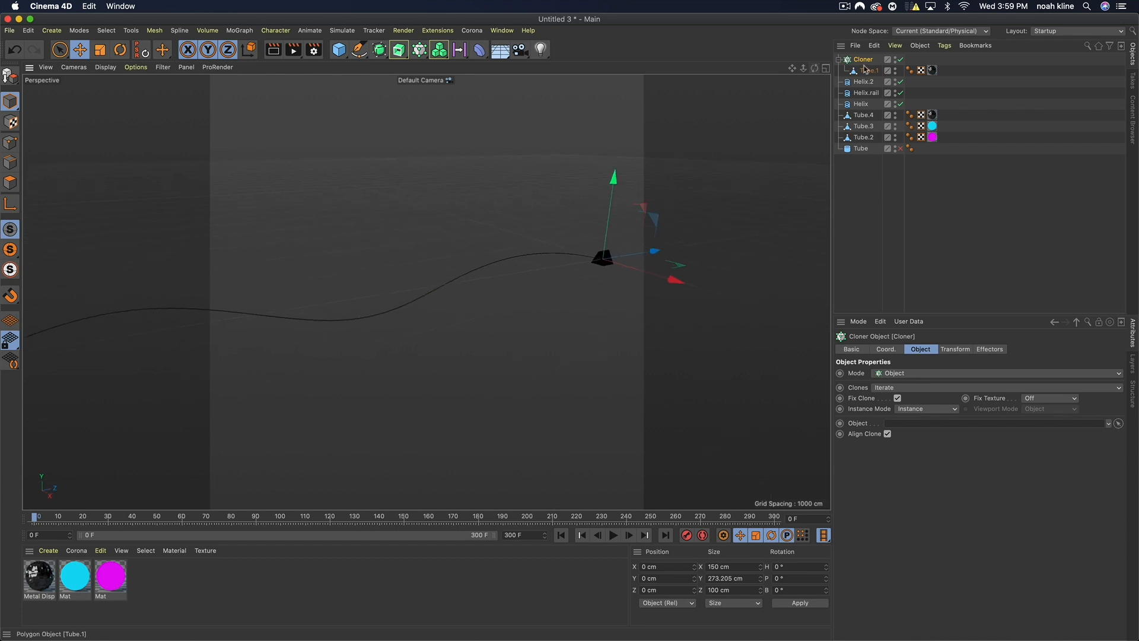
{"action": "left_click", "coordinate": [1119, 423]}
{"action": "left_click", "coordinate": [861, 104]}
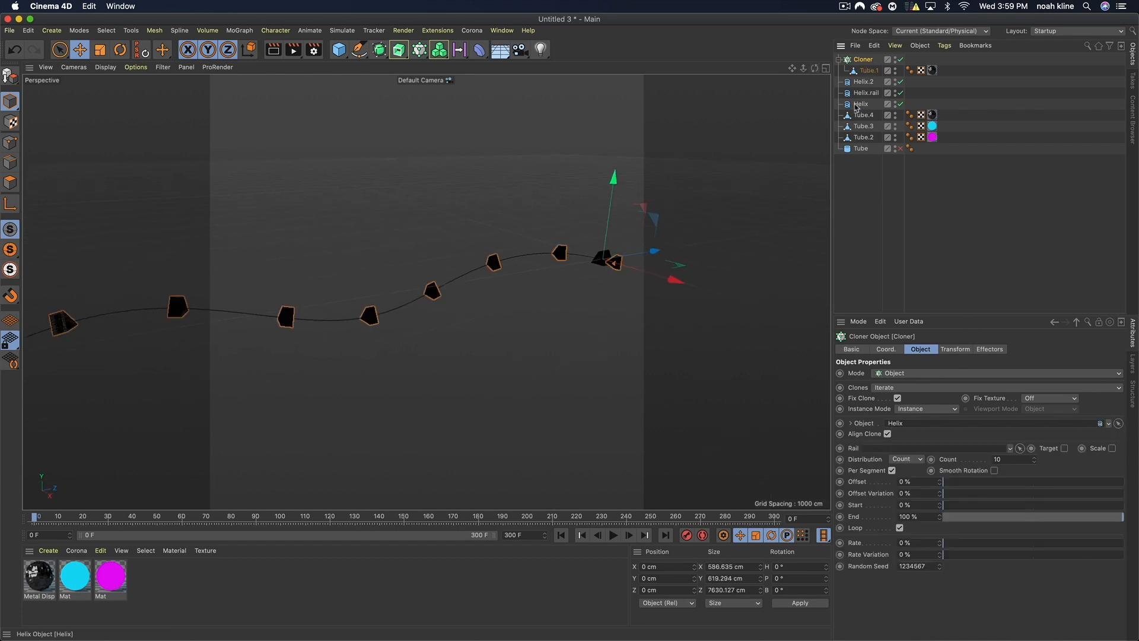
Change the viewport's shading mode and assign Helix.rail as the Cloner's rail.
{"action": "mouse_move", "coordinate": [792, 68]}
{"action": "left_mouse_down"}
{"action": "mouse_move", "coordinate": [1056, 53]}
{"action": "mouse_move", "coordinate": [796, 71]}
{"action": "left_mouse_up"}
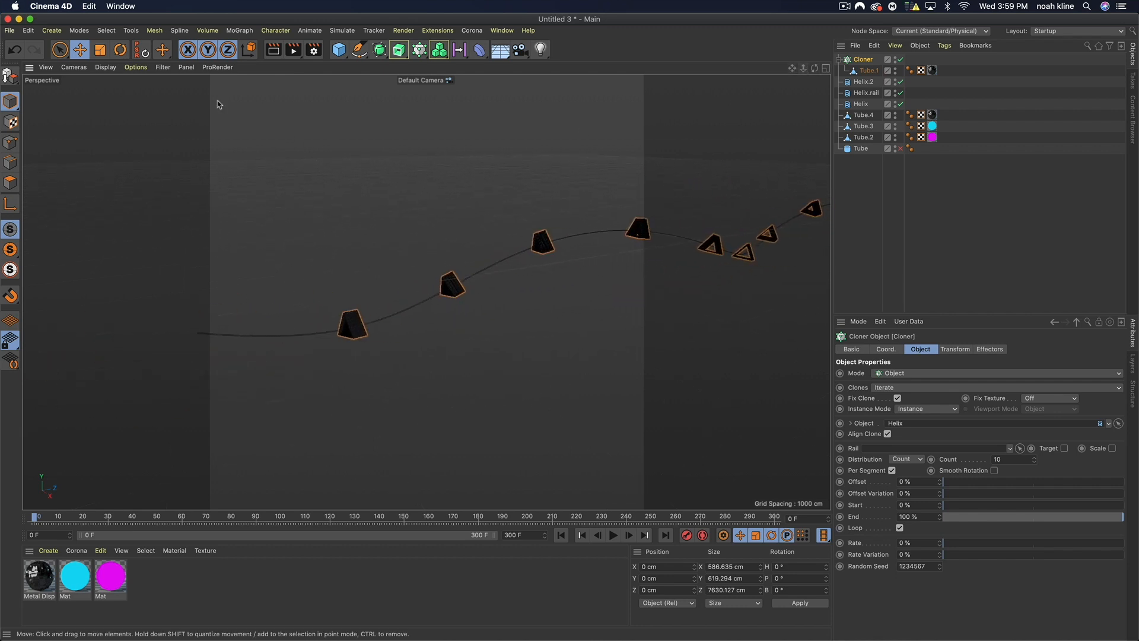
{"action": "left_click", "coordinate": [106, 67]}
{"action": "left_click", "coordinate": [110, 83]}
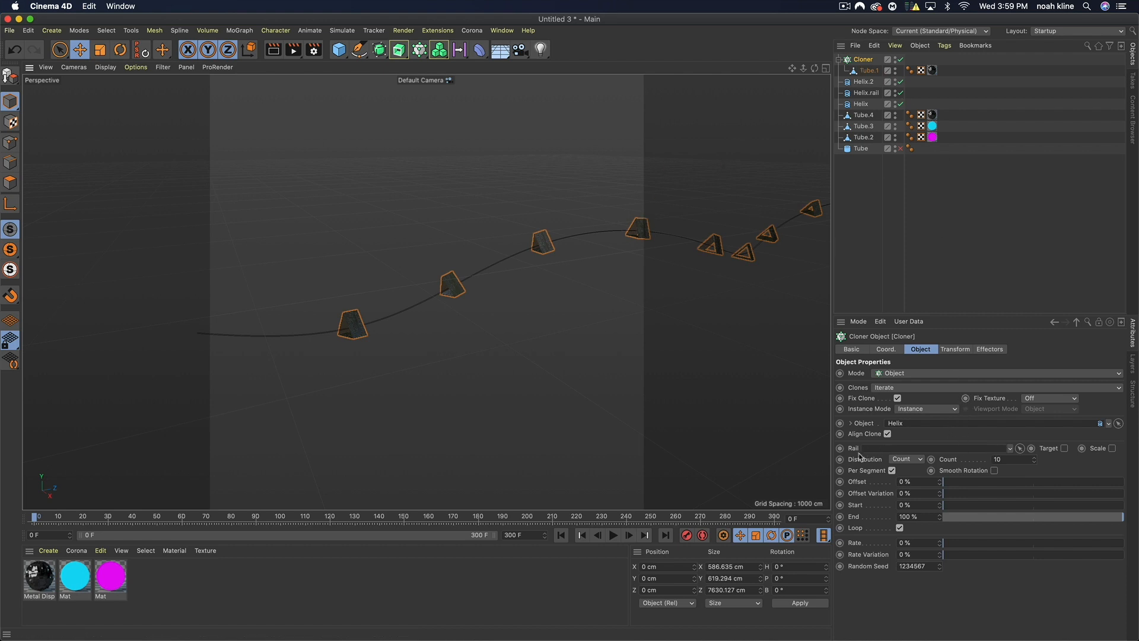
{"action": "left_click_drag", "start_coordinate": [867, 93], "coordinate": [888, 452]}
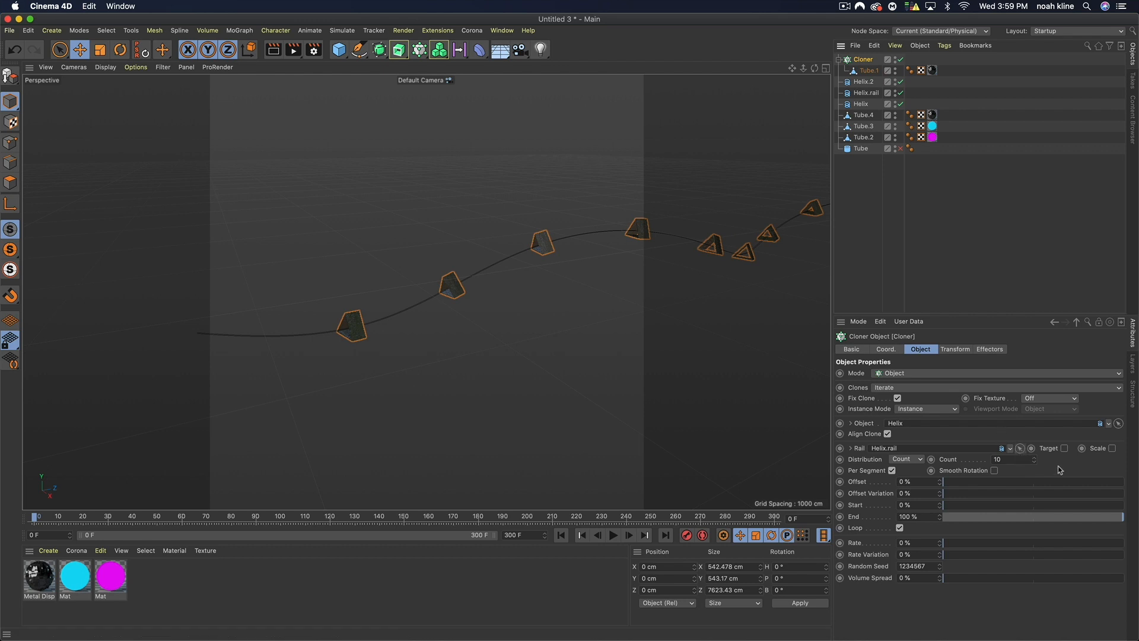
Set the Cloner's Count to 60 so the clones fill the helix.
{"action": "left_click_drag", "start_coordinate": [1036, 459], "coordinate": [1034, 460]}
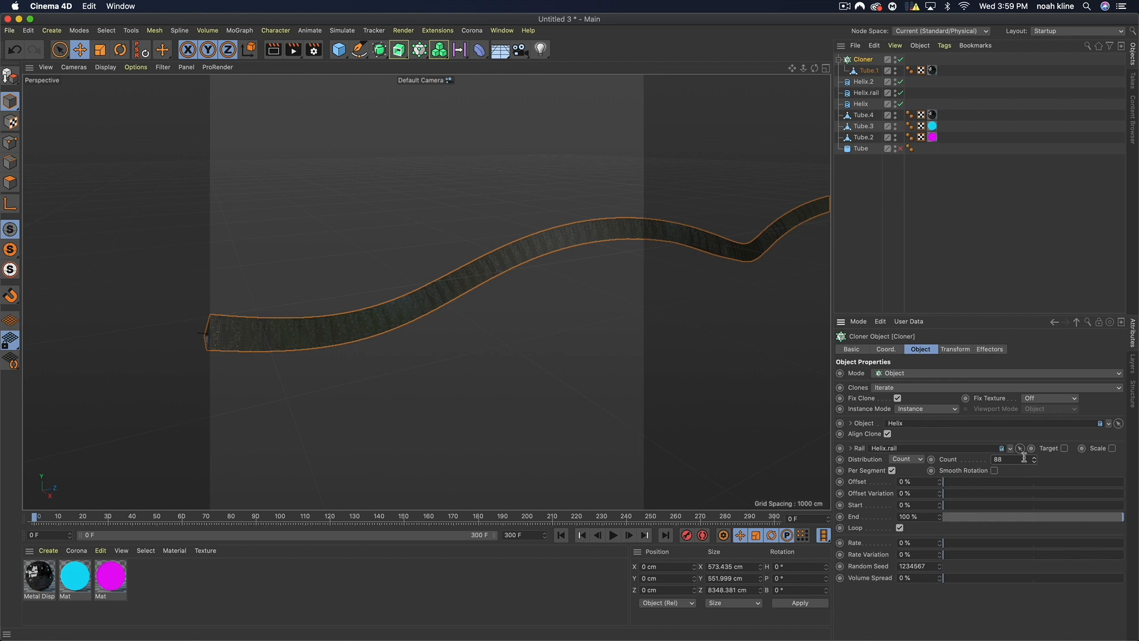
{"action": "left_click_drag", "start_coordinate": [1034, 466], "coordinate": [1034, 466]}
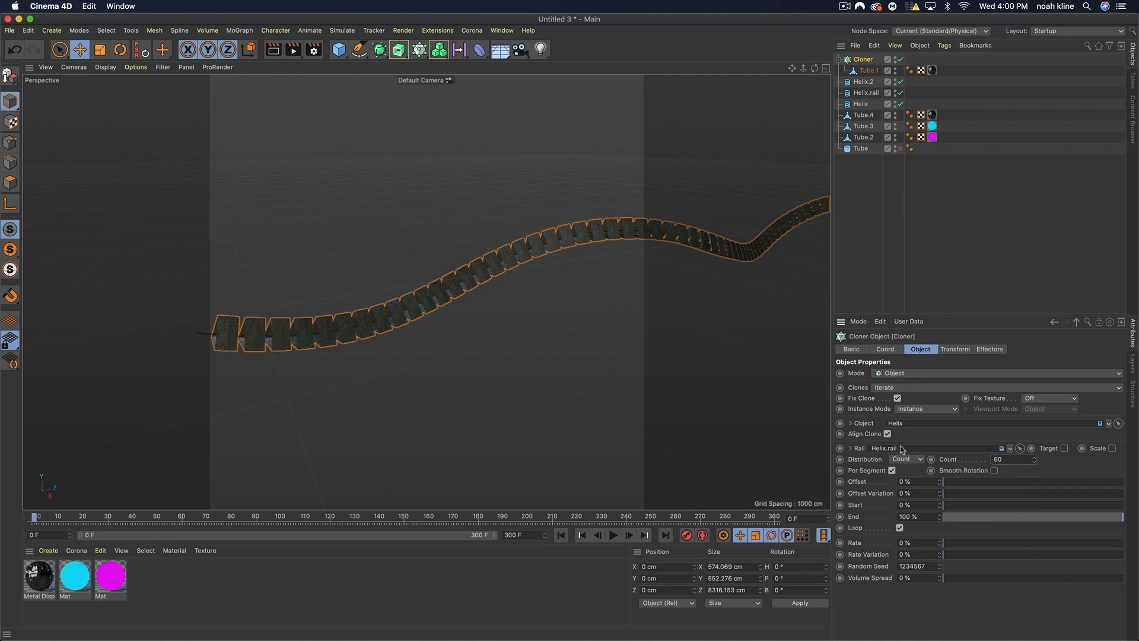
{"action": "left_click", "coordinate": [1075, 466]}
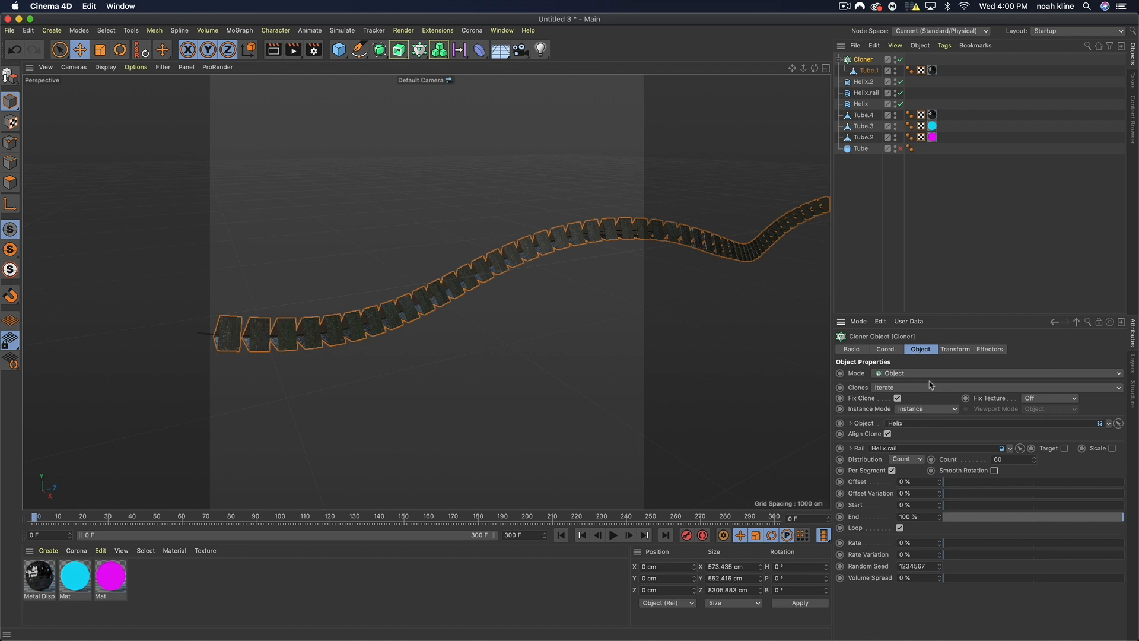
Create three copies of the Cloner without the child tube.
{"action": "left_click_drag", "start_coordinate": [866, 59], "coordinate": [865, 57], "text": "super"}
{"action": "left_click", "coordinate": [867, 71]}
{"action": "key", "text": "BackSpace"}
{"action": "left_click", "coordinate": [862, 59]}
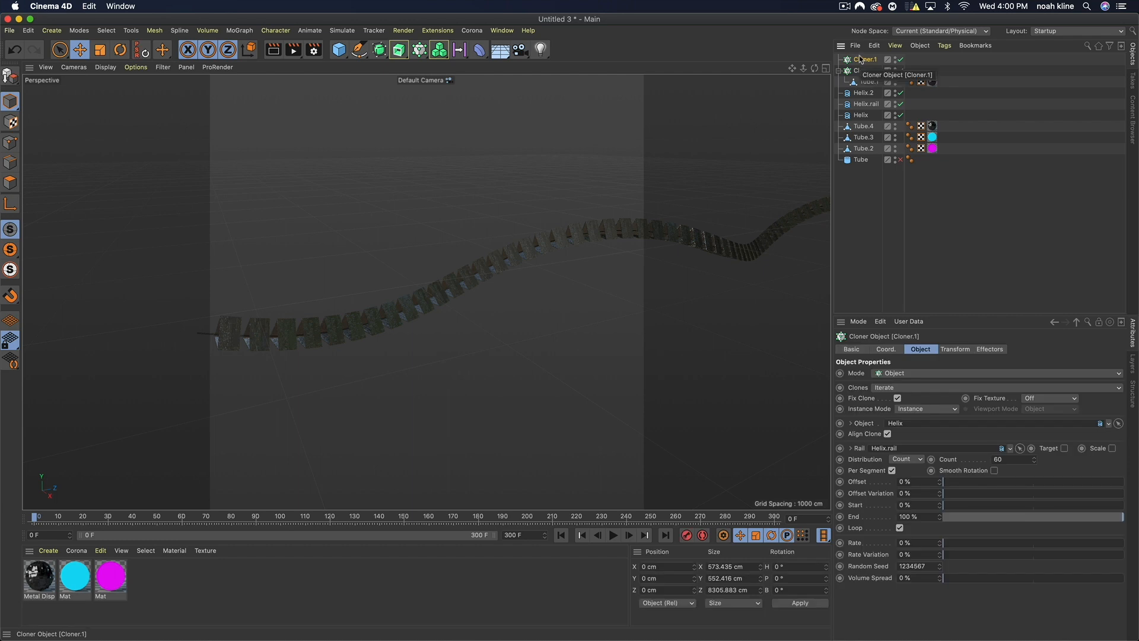
{"action": "left_click_drag", "start_coordinate": [860, 59], "coordinate": [863, 56], "text": "super"}
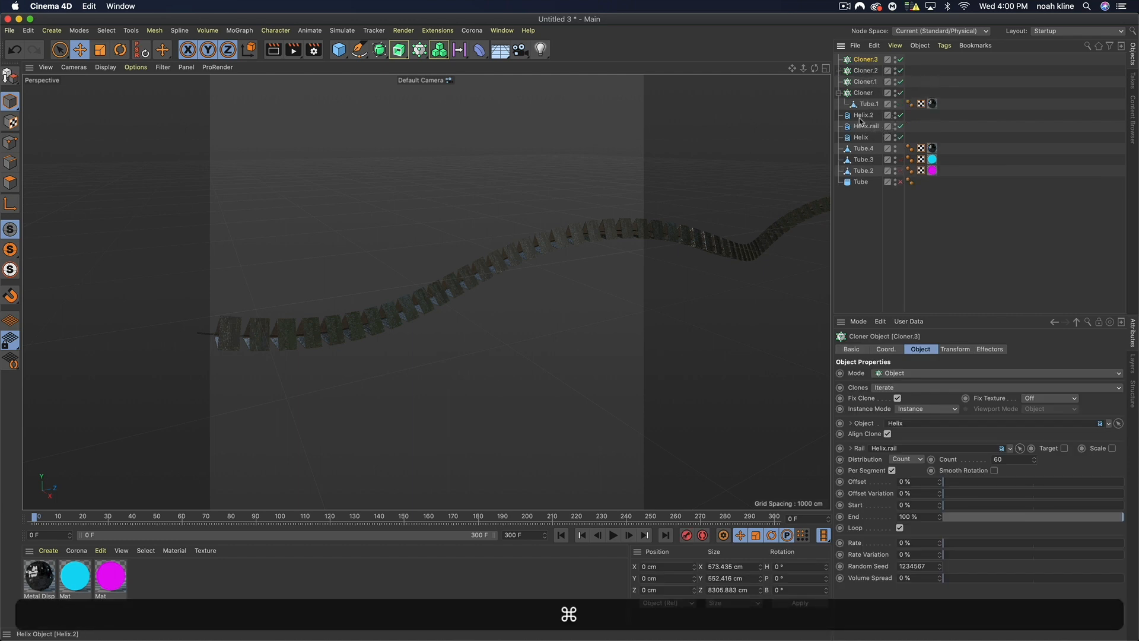
Put Tube.4 inside Cloner.1, Tube.3 inside Cloner.2 and Tube.2 inside Cloner.3, leaving nothing selected.
{"action": "left_click_drag", "start_coordinate": [861, 149], "coordinate": [867, 84]}
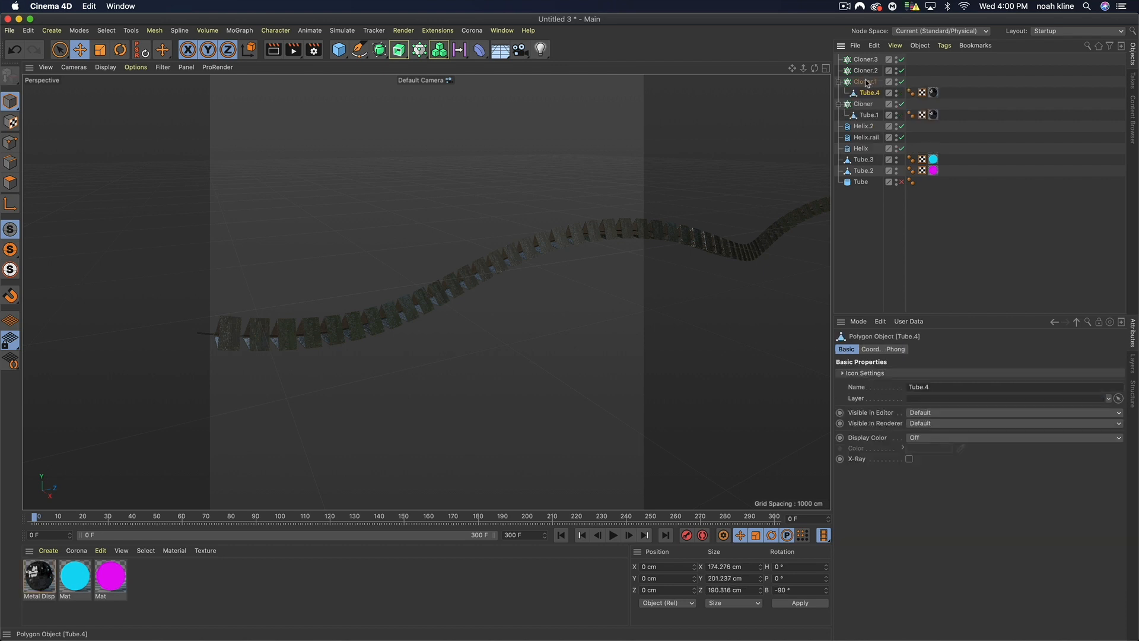
{"action": "left_click_drag", "start_coordinate": [862, 156], "coordinate": [868, 72]}
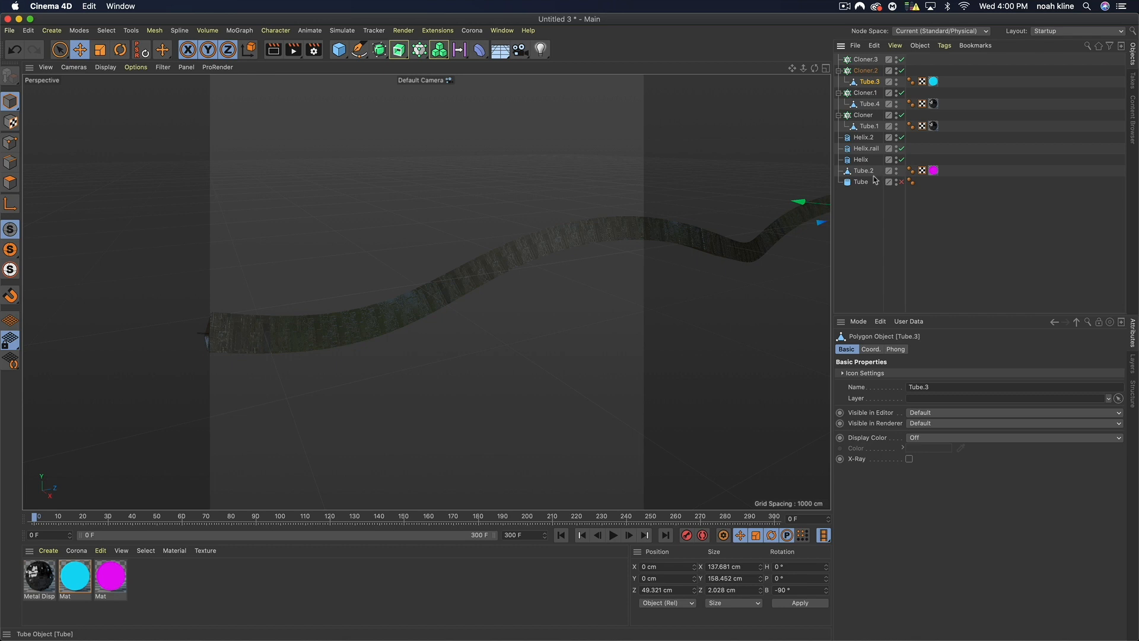
{"action": "left_click_drag", "start_coordinate": [873, 172], "coordinate": [869, 61]}
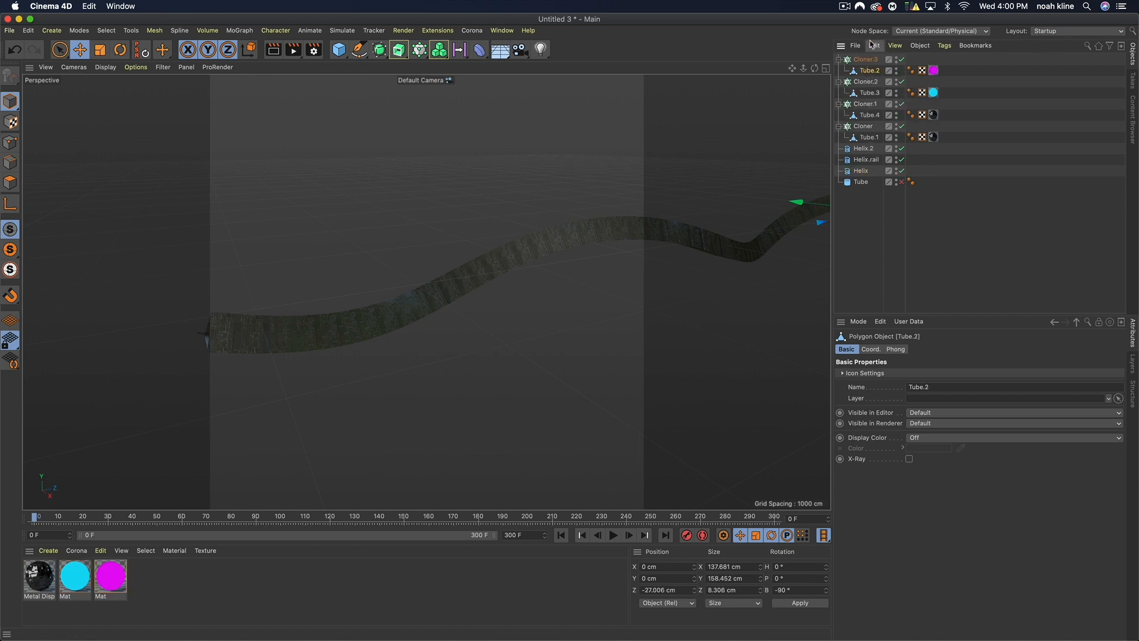
{"action": "left_click_drag", "start_coordinate": [731, 160], "coordinate": [825, 128], "text": "alt"}
{"action": "left_click_drag", "start_coordinate": [426, 291], "coordinate": [383, 284], "text": "alt"}
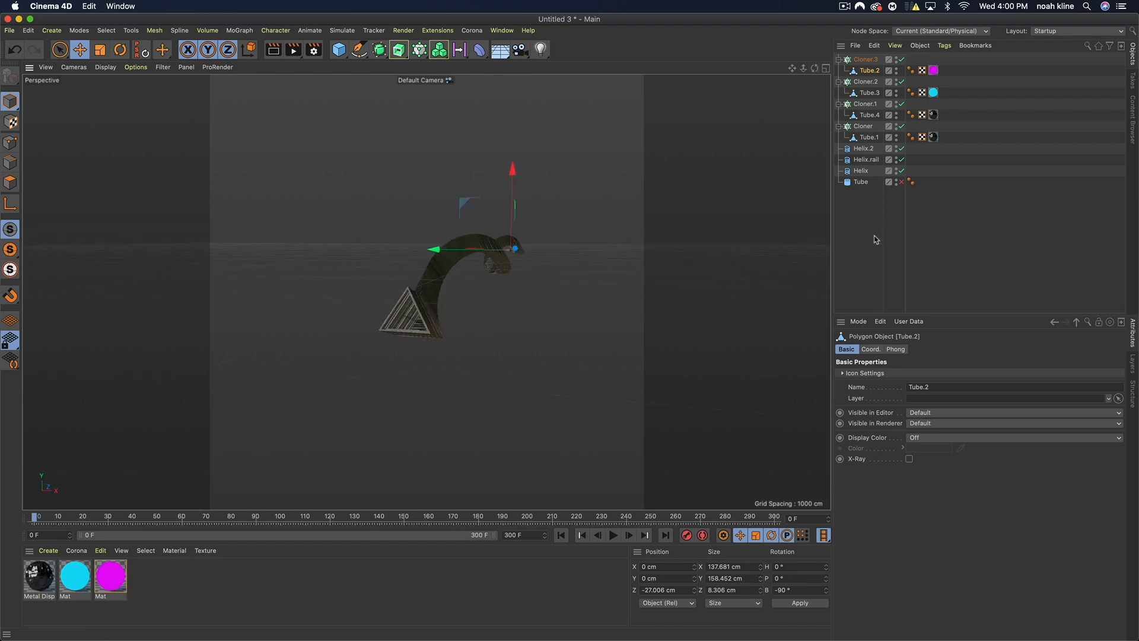
{"action": "left_click", "coordinate": [884, 239]}
Add a camera with an Align to Spline tag that uses Helix.2 as its Spline Path.
{"action": "left_click", "coordinate": [521, 50]}
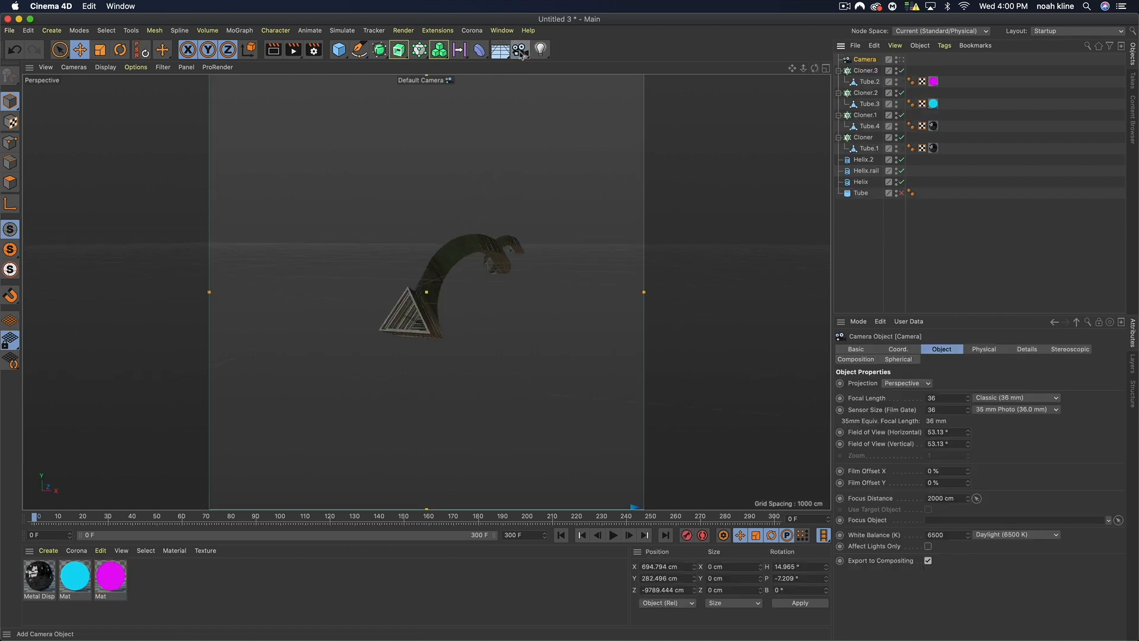
{"action": "right_click", "coordinate": [853, 59]}
{"action": "mouse_move", "coordinate": [897, 64]}
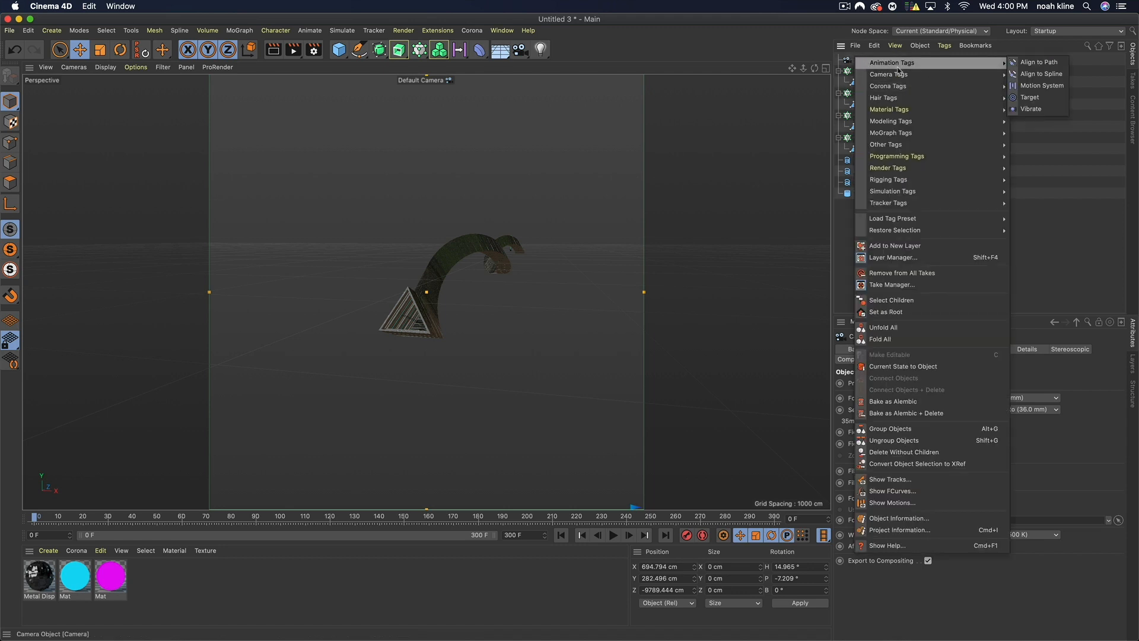
{"action": "left_click", "coordinate": [1032, 72]}
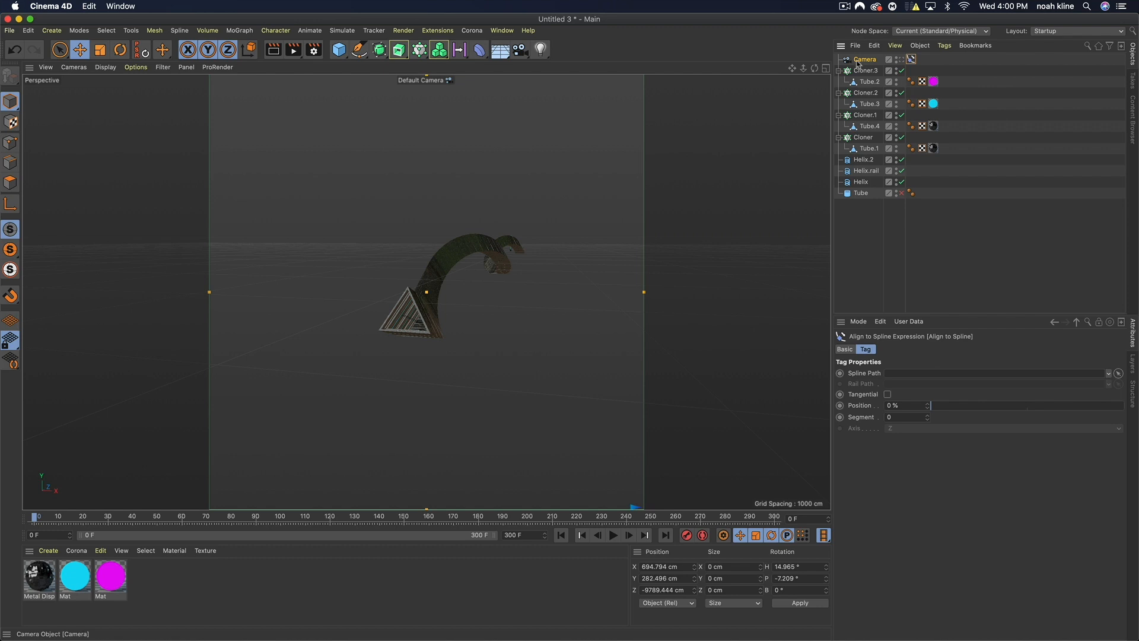
{"action": "left_click", "coordinate": [865, 60]}
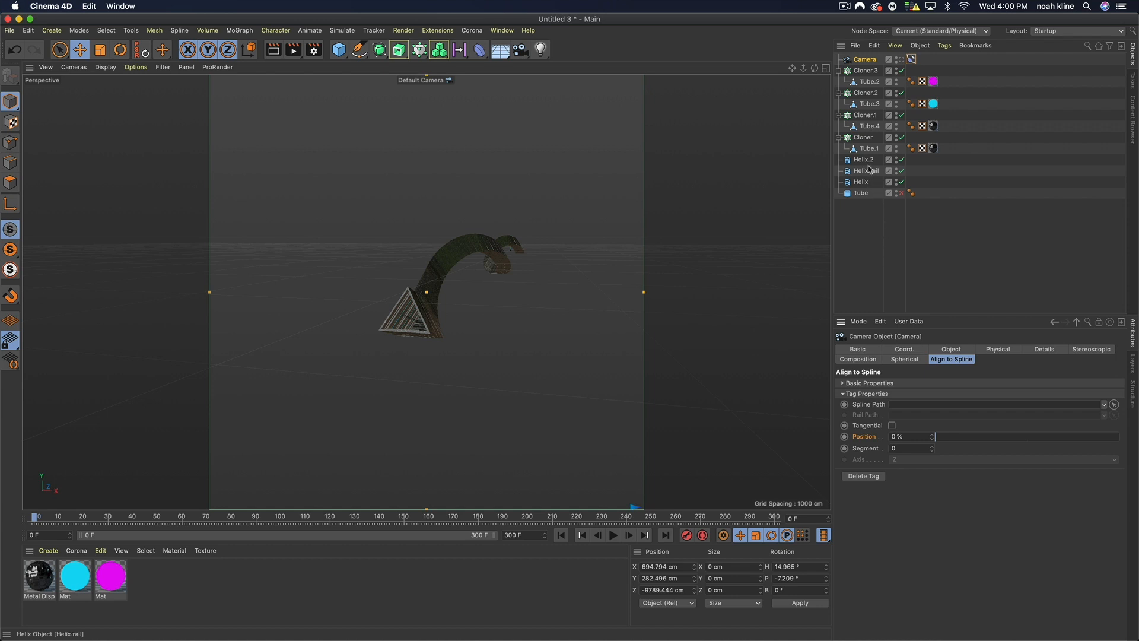
{"action": "left_click_drag", "start_coordinate": [867, 162], "coordinate": [908, 410]}
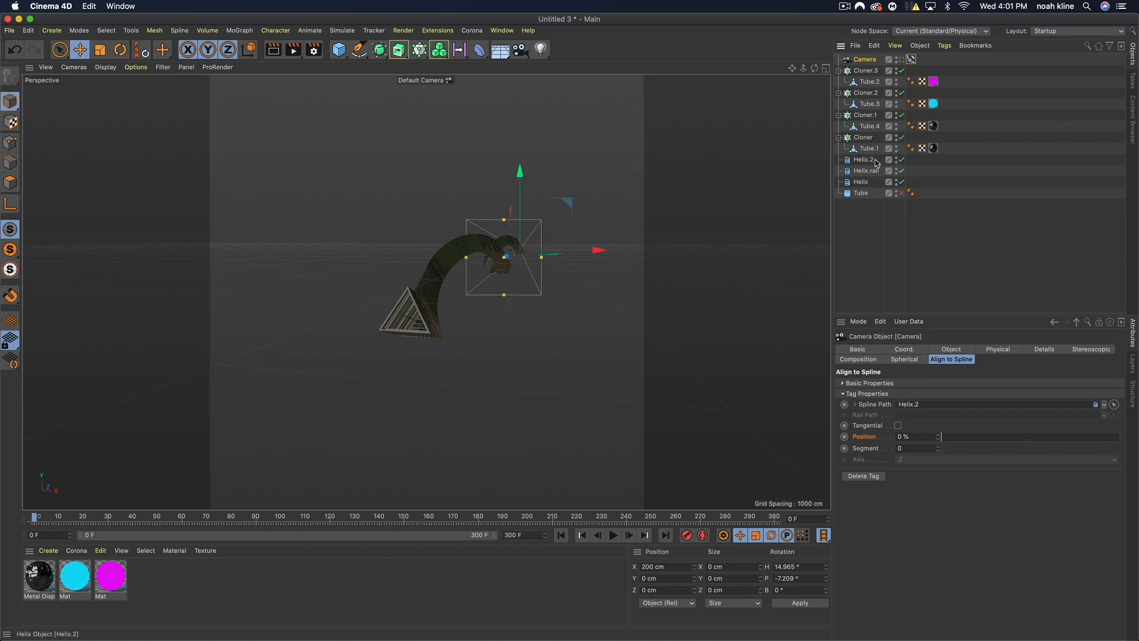
Set the Subdivision of the camera path Helix.2 to 1000.
{"action": "left_click", "coordinate": [868, 161]}
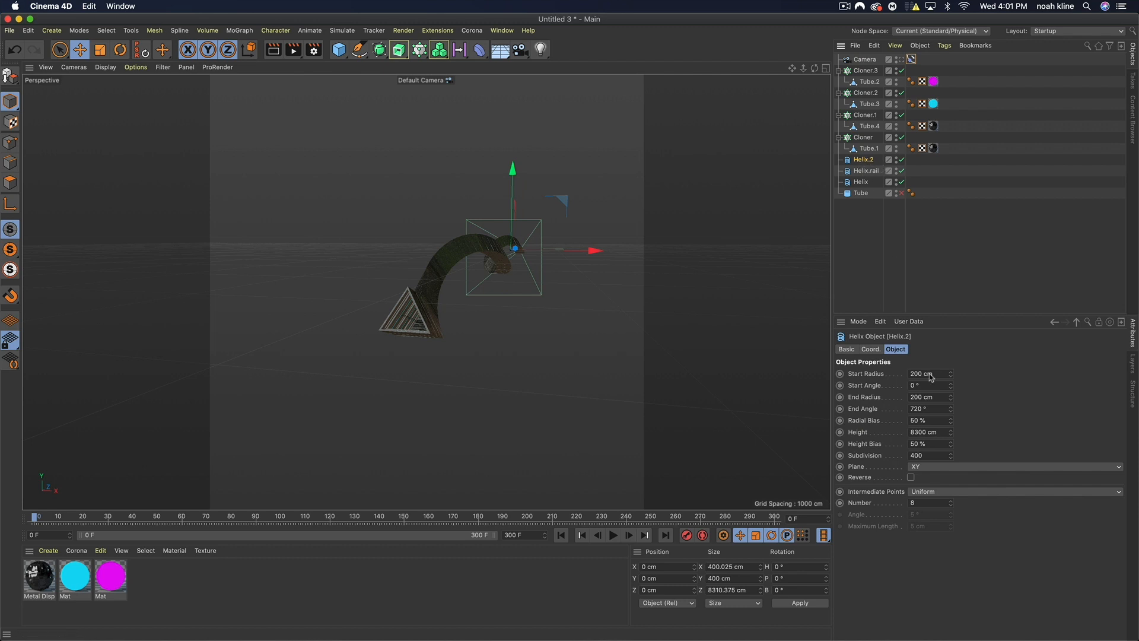
{"action": "left_click", "coordinate": [934, 457]}
{"action": "type", "text": "1000"}
{"action": "key", "text": "Return"}
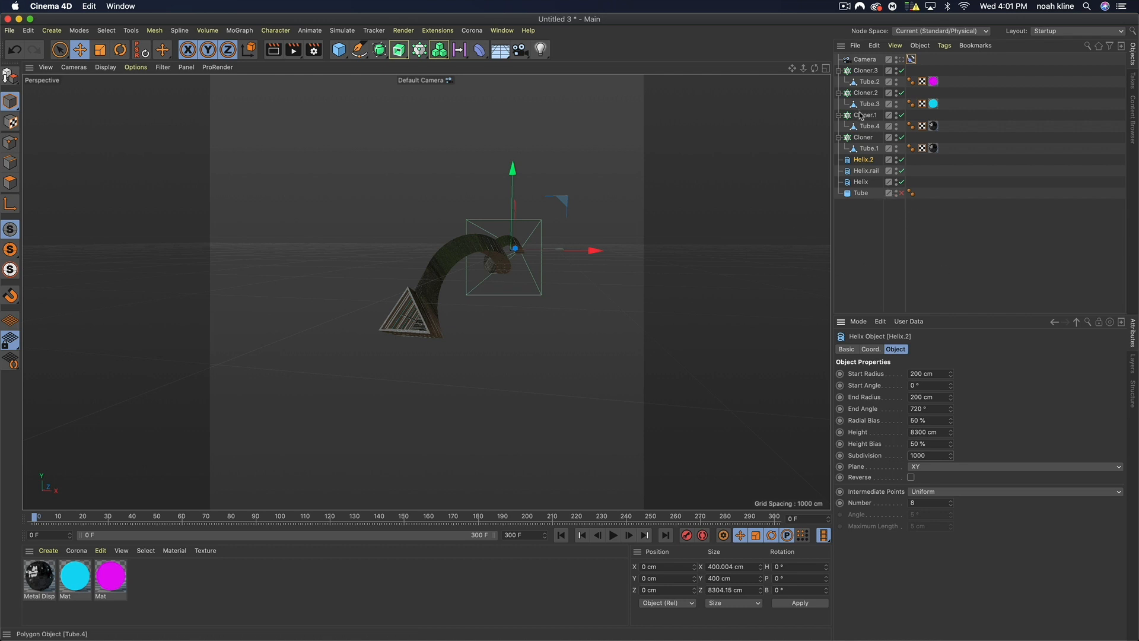
Open the camera's Align to Spline settings and look through the camera in the viewport.
{"action": "left_click", "coordinate": [864, 60]}
{"action": "left_click", "coordinate": [951, 359]}
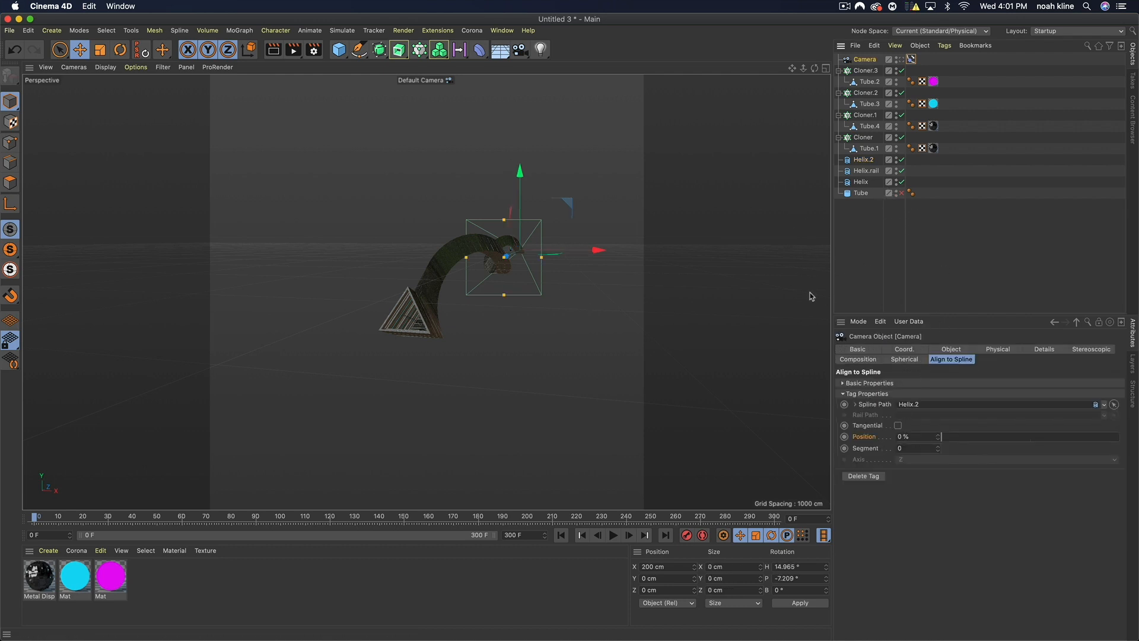
{"action": "left_click", "coordinate": [900, 60]}
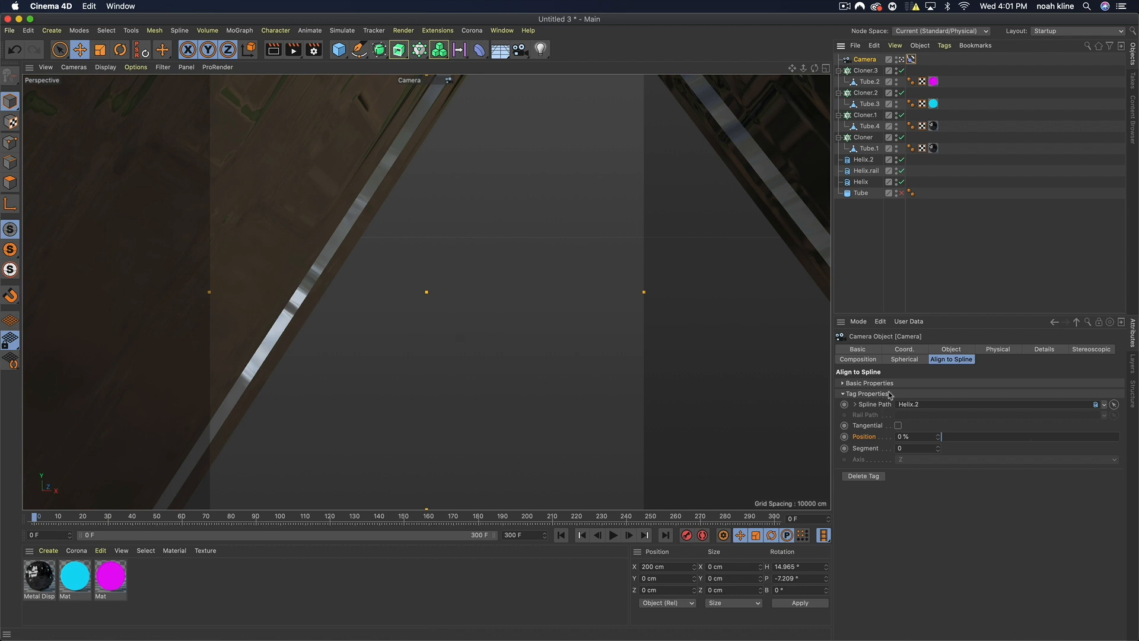
Enable Tangential for the camera's spline alignment and keyframe its Position at 0% on frame 0 and 50% on frame 300.
{"action": "left_click", "coordinate": [899, 426]}
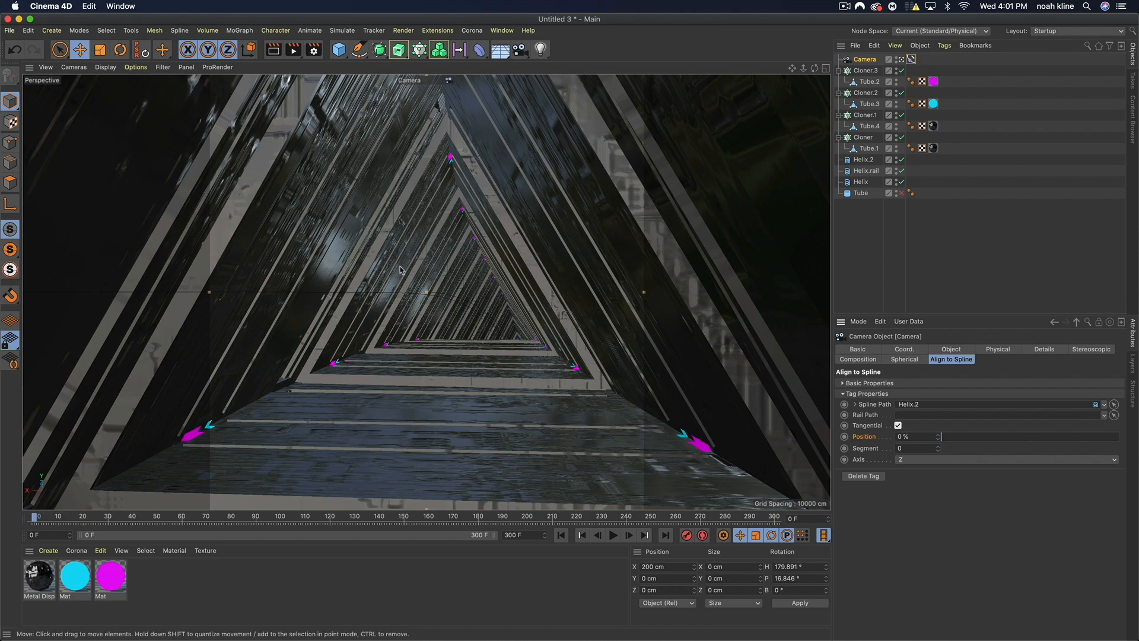
{"action": "mouse_move", "coordinate": [944, 439]}
{"action": "left_mouse_down"}
{"action": "mouse_move", "coordinate": [1033, 440]}
{"action": "mouse_move", "coordinate": [926, 444]}
{"action": "left_mouse_up"}
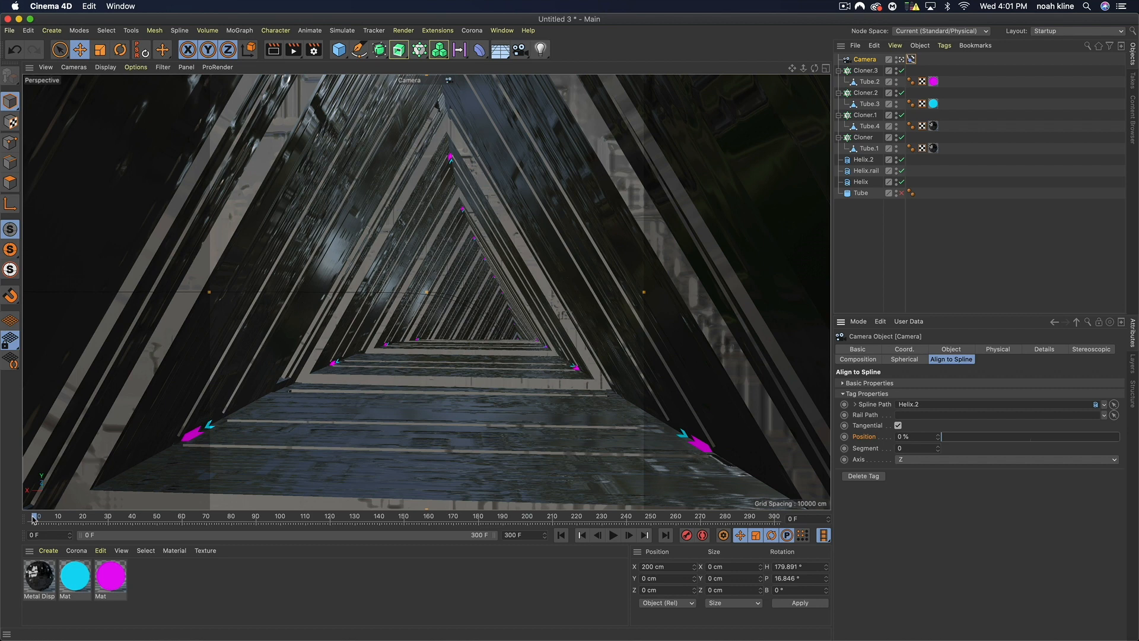
{"action": "left_click", "coordinate": [844, 437]}
{"action": "left_click_drag", "start_coordinate": [677, 517], "coordinate": [863, 516]}
{"action": "double_click", "coordinate": [919, 438]}
{"action": "type", "text": "50"}
{"action": "key", "text": "Return"}
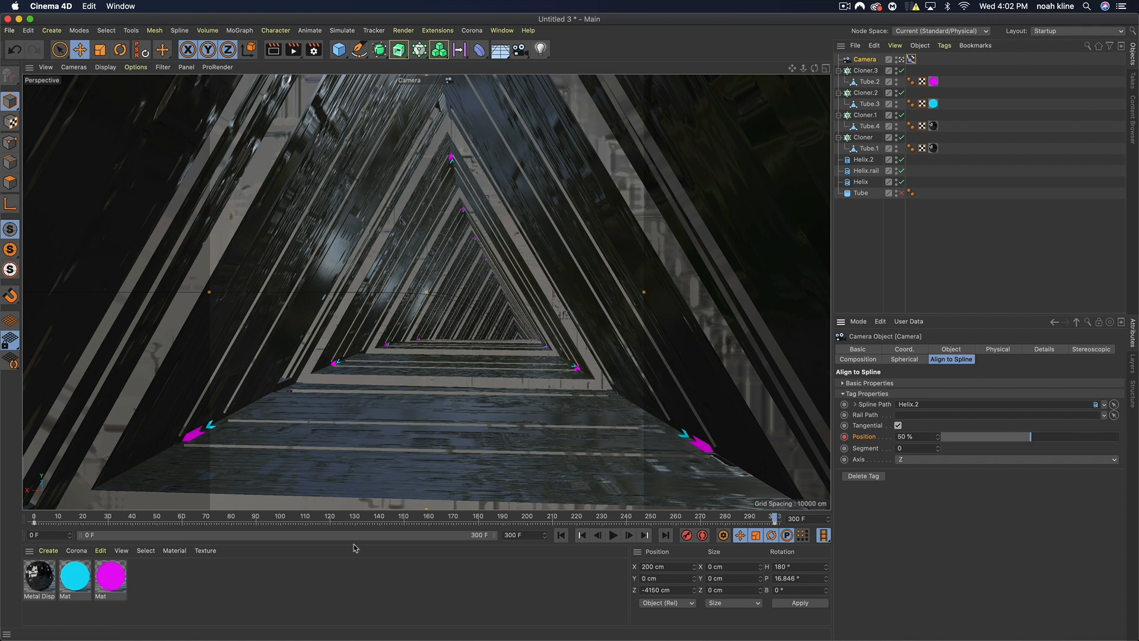
Check the camera's Position keyframes at frames 0 and 300 and preview the animation from the start.
{"action": "left_click", "coordinate": [34, 517]}
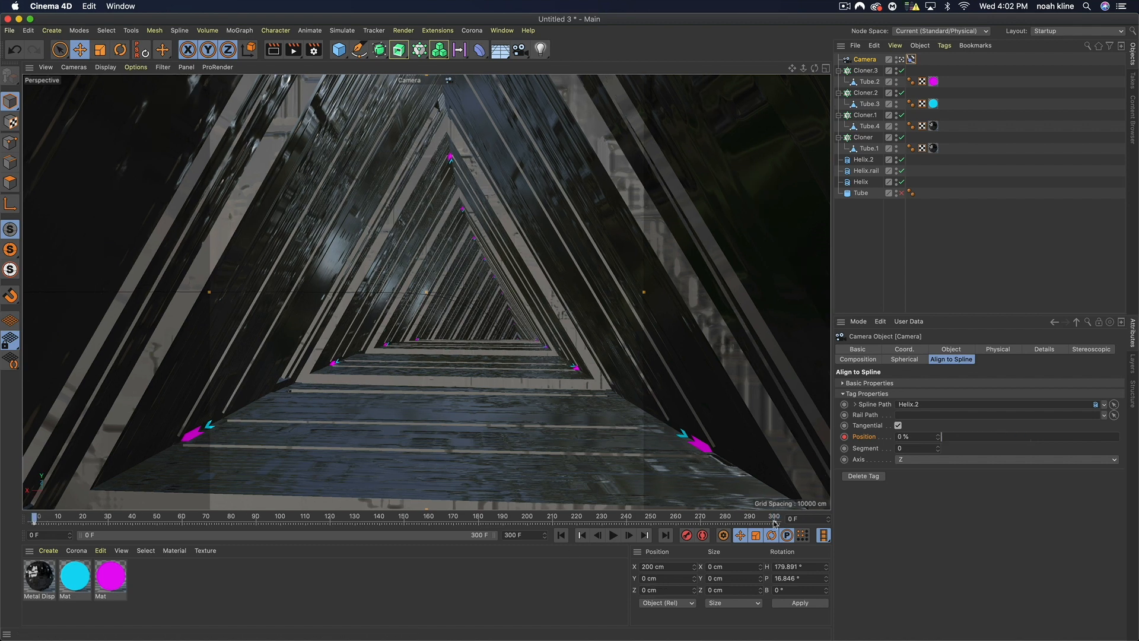
{"action": "left_click", "coordinate": [777, 518]}
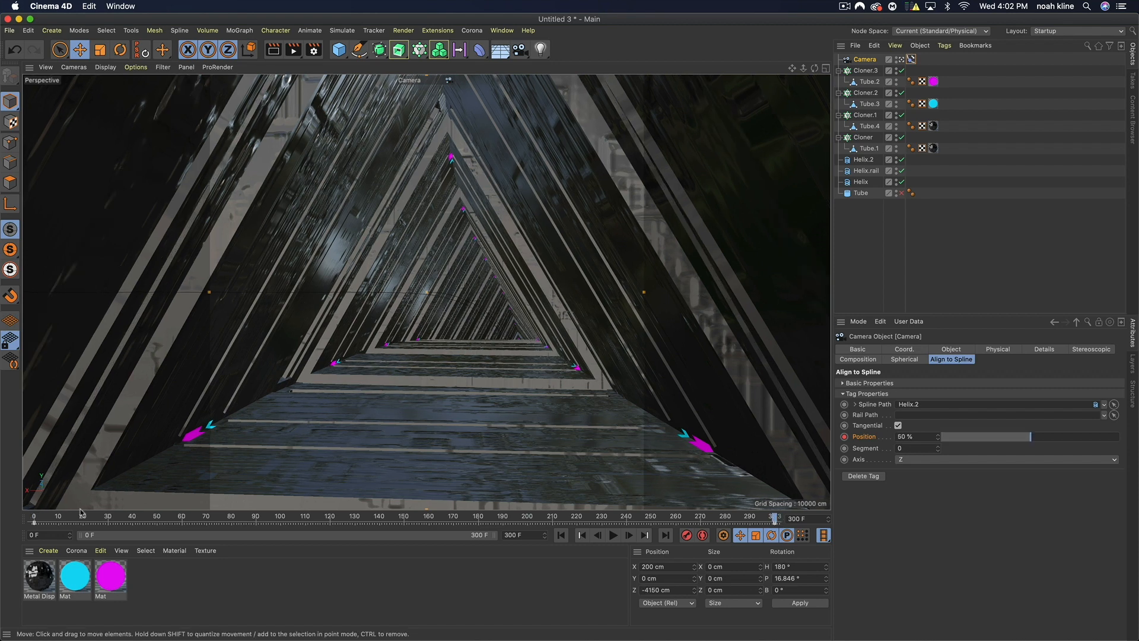
{"action": "left_click", "coordinate": [34, 517]}
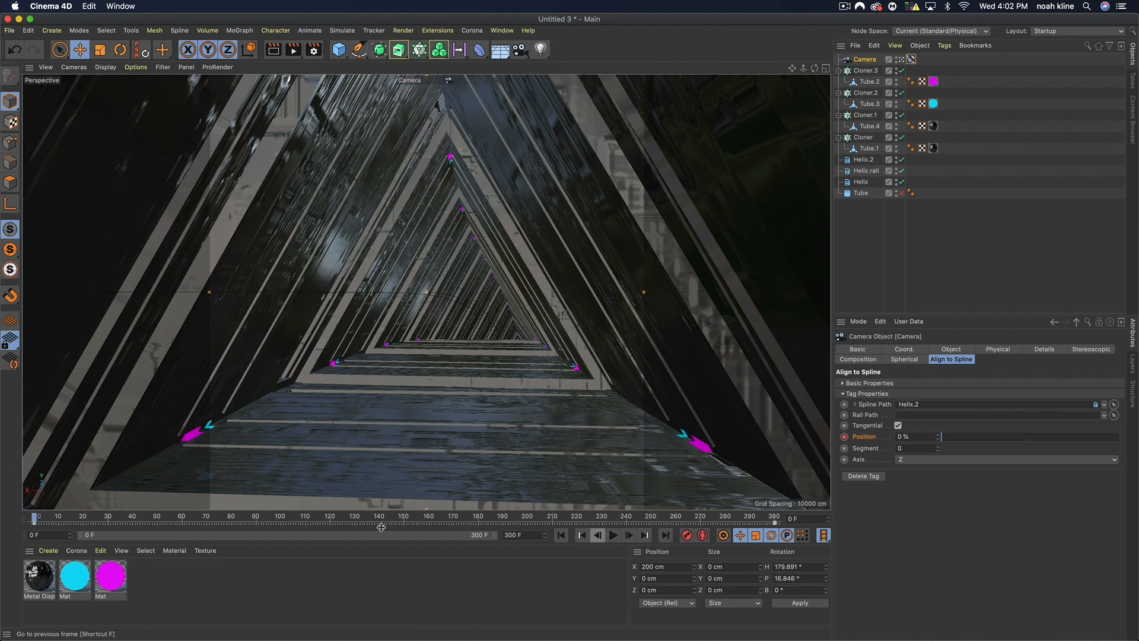
{"action": "left_click", "coordinate": [614, 536]}
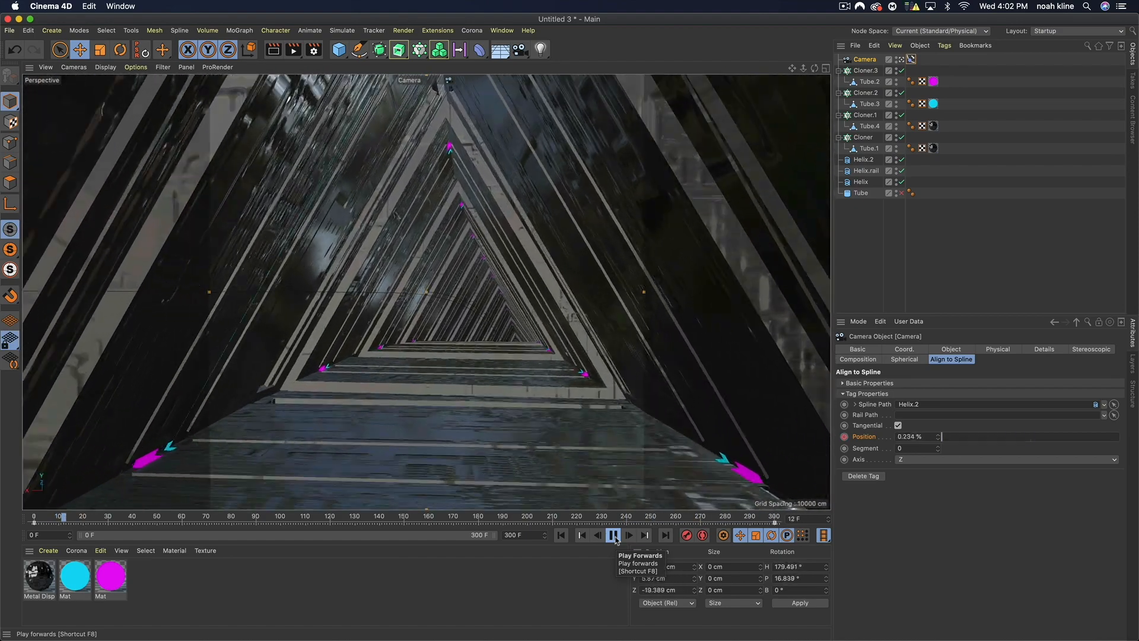
{"action": "left_click", "coordinate": [613, 536]}
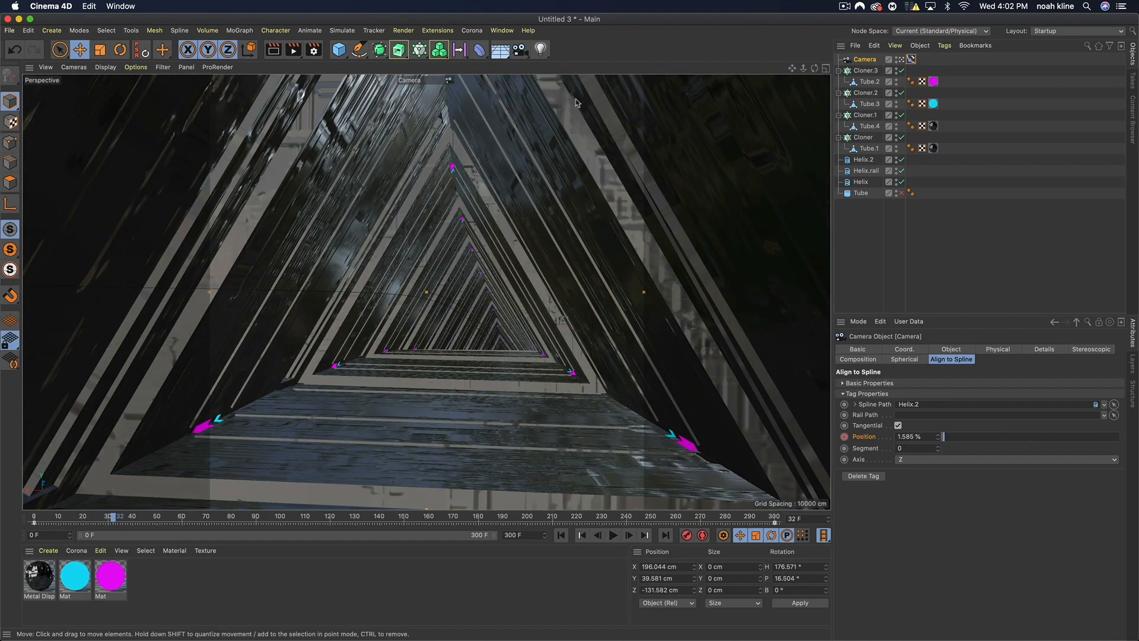
Show the Align to Spline Position curve in the Timeline Dope Sheet and make its interpolation linear.
{"action": "left_click", "coordinate": [502, 31]}
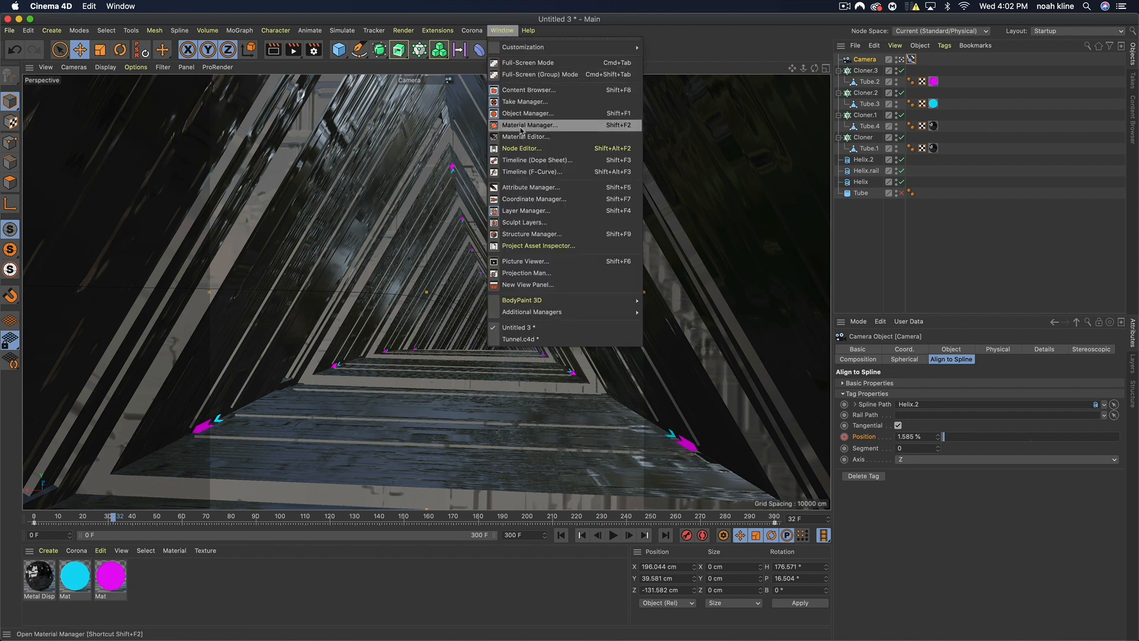
{"action": "left_click", "coordinate": [526, 160]}
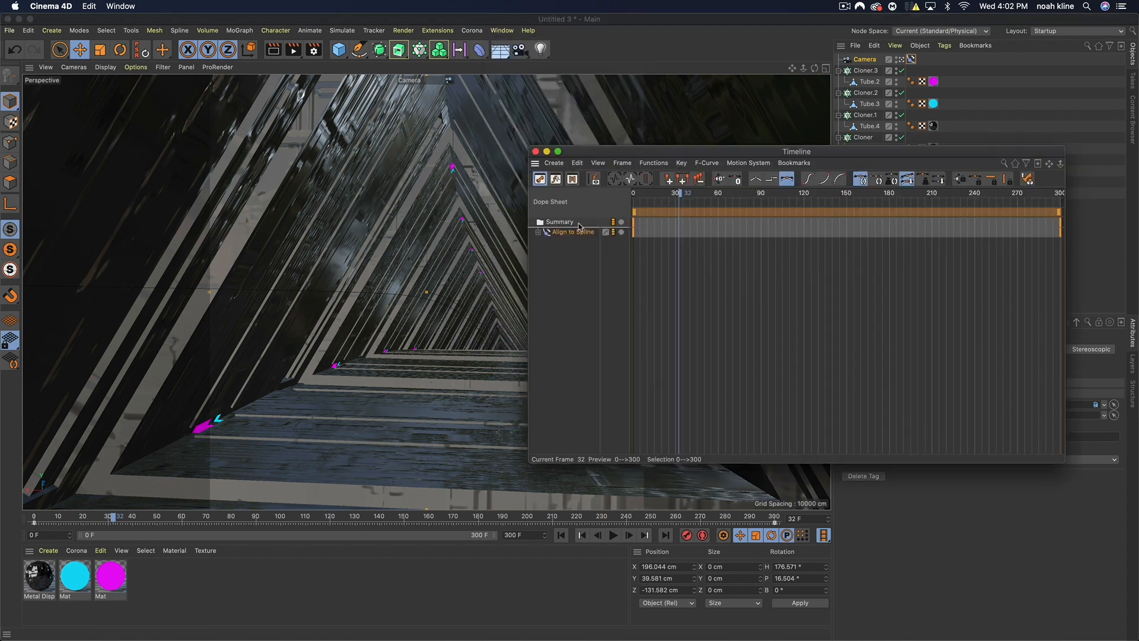
{"action": "left_click", "coordinate": [539, 233]}
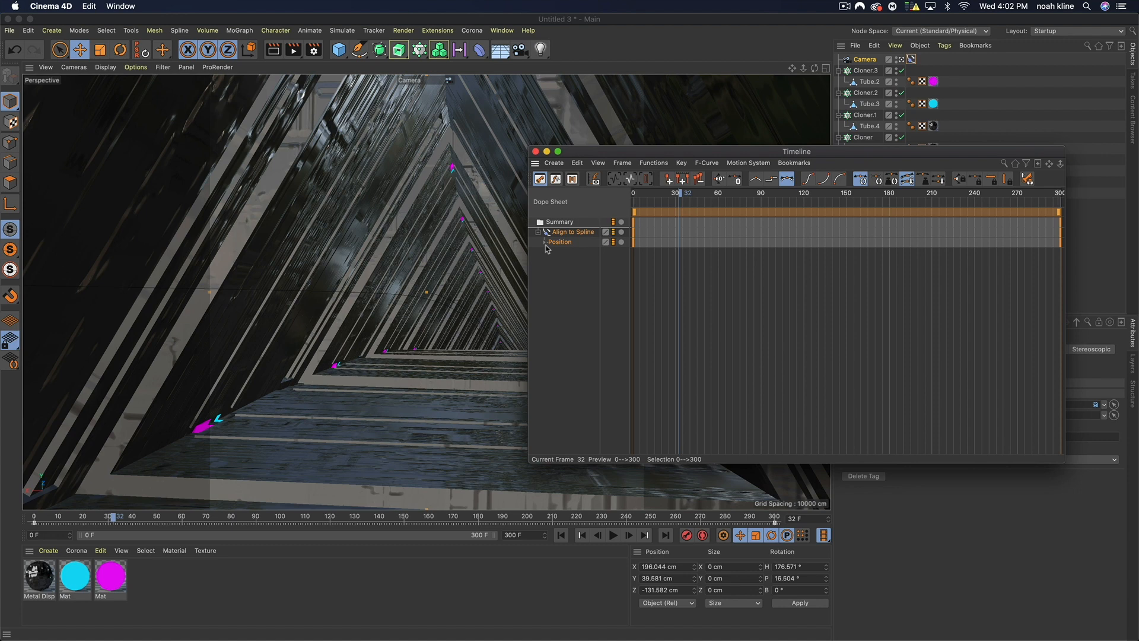
{"action": "left_click", "coordinate": [546, 243]}
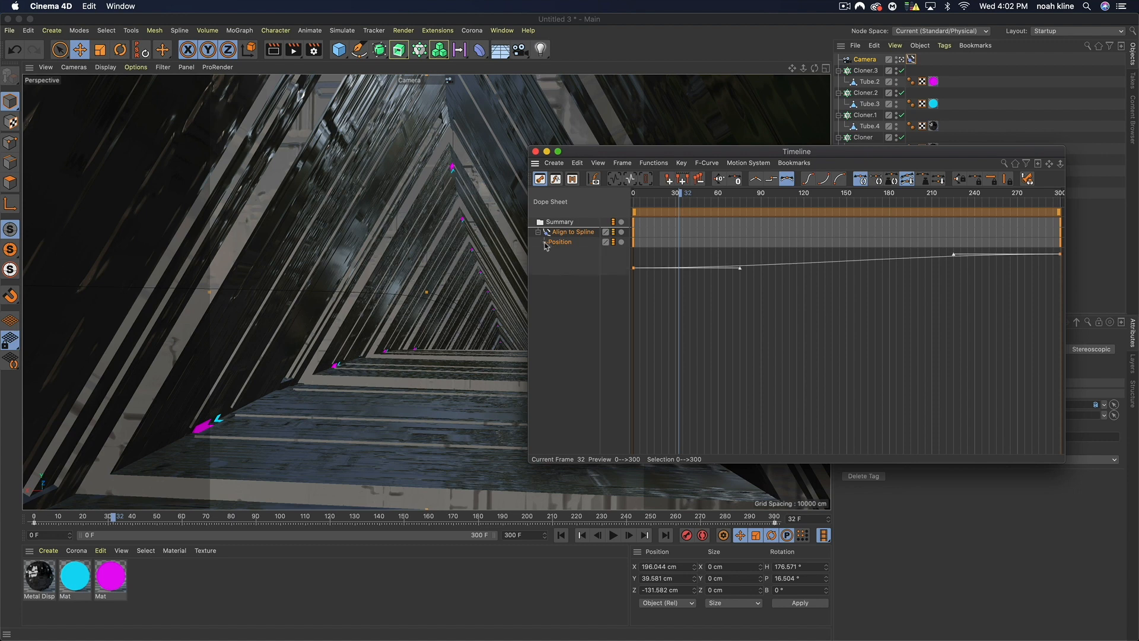
{"action": "left_click", "coordinate": [755, 179]}
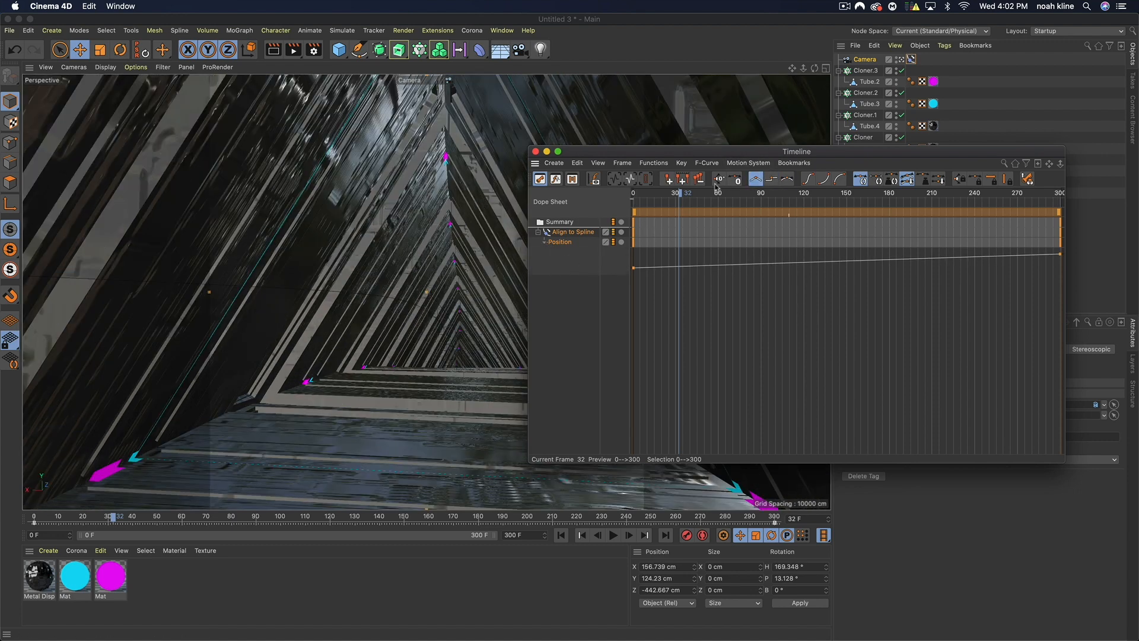
{"action": "left_click", "coordinate": [536, 152]}
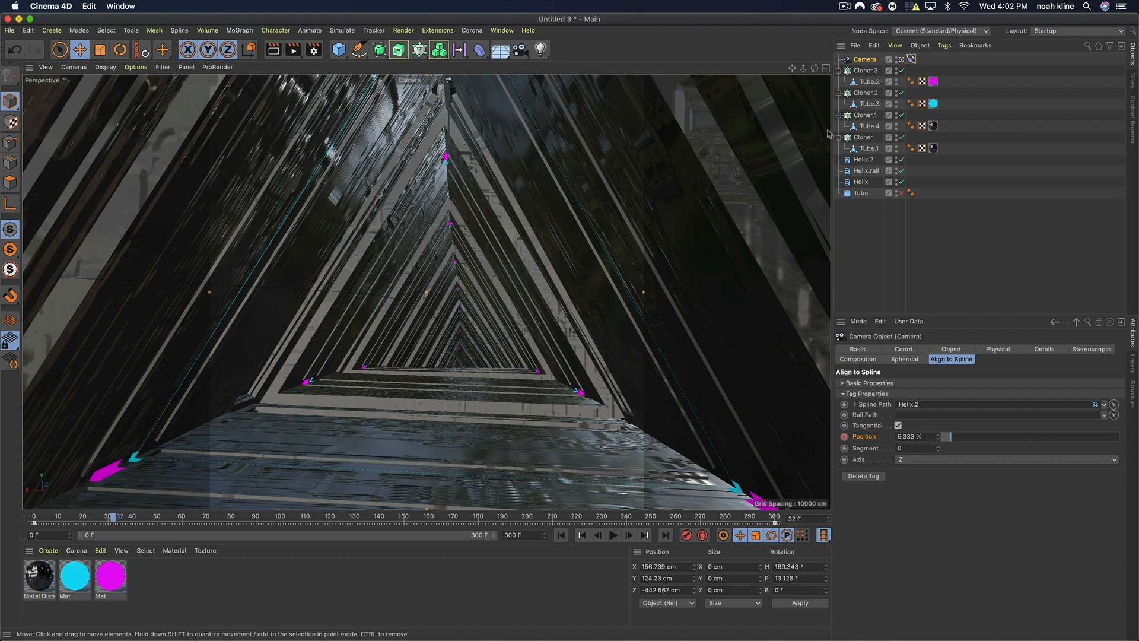
Compare the tunnel with Cloner disabled and enabled, and set Cloner's Count to 30.
{"action": "left_click", "coordinate": [901, 138]}
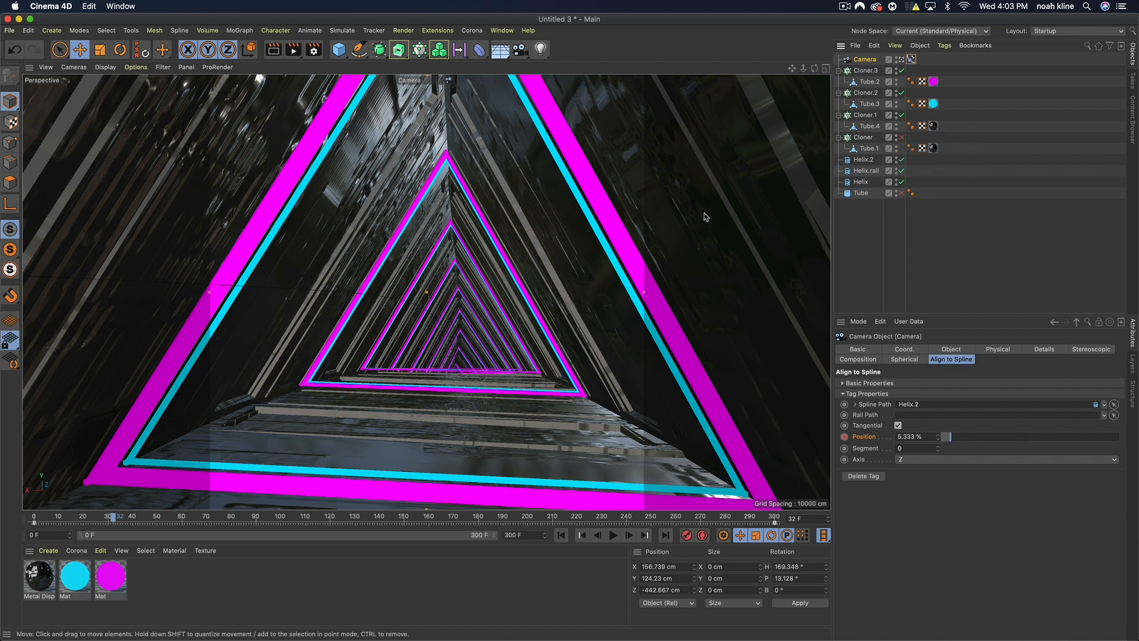
{"action": "left_click", "coordinate": [902, 141]}
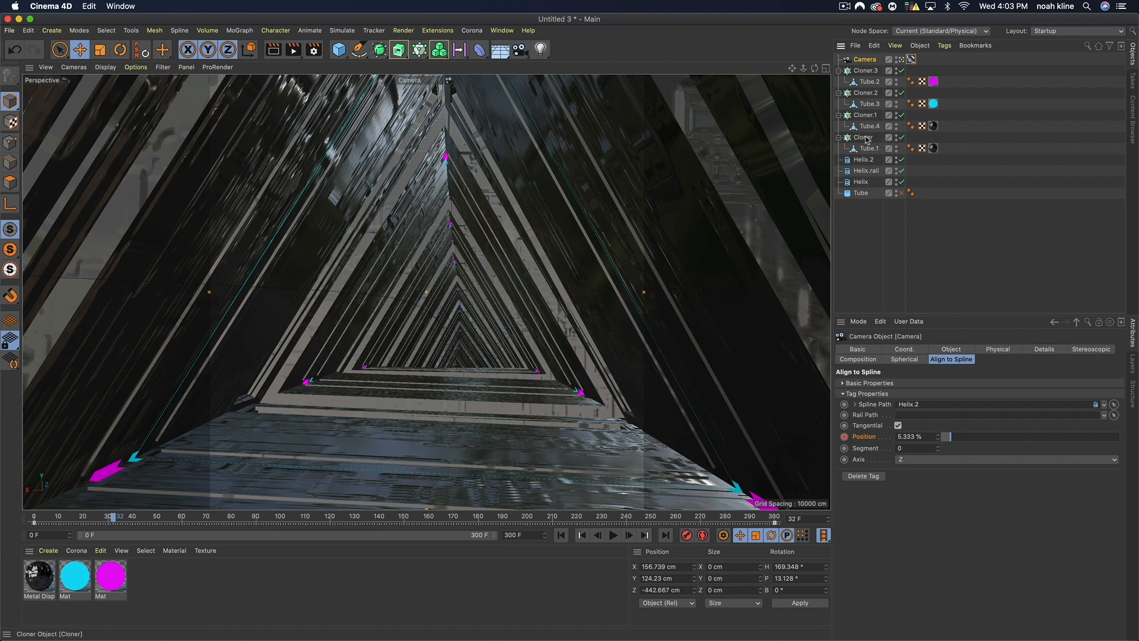
{"action": "left_click", "coordinate": [865, 138]}
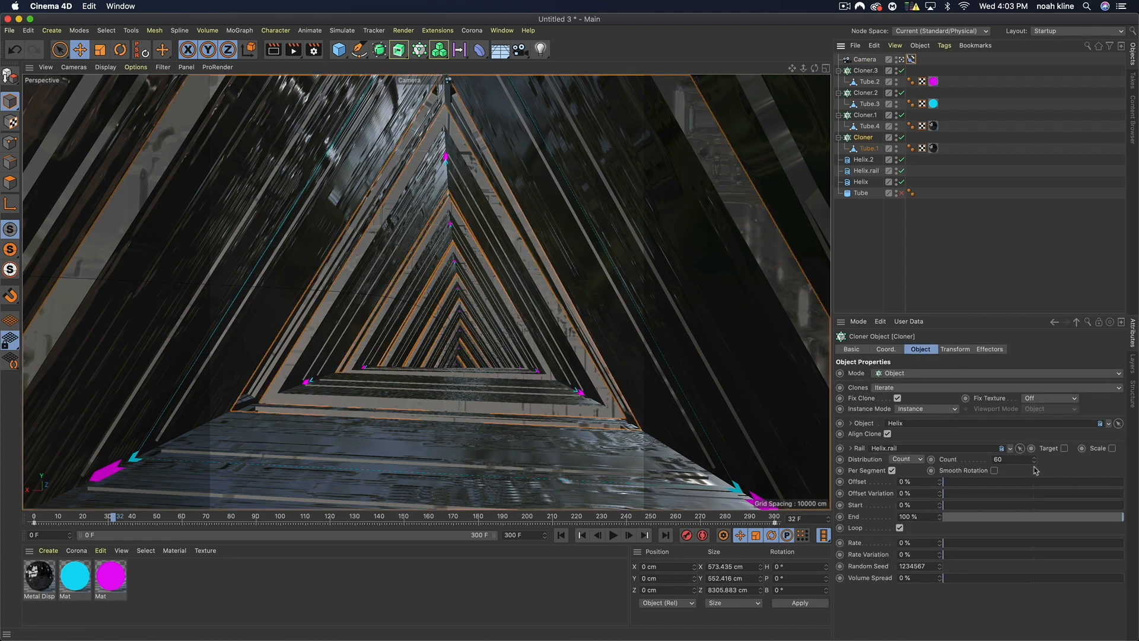
{"action": "double_click", "coordinate": [998, 460]}
{"action": "type", "text": "30"}
{"action": "key", "text": "Return"}
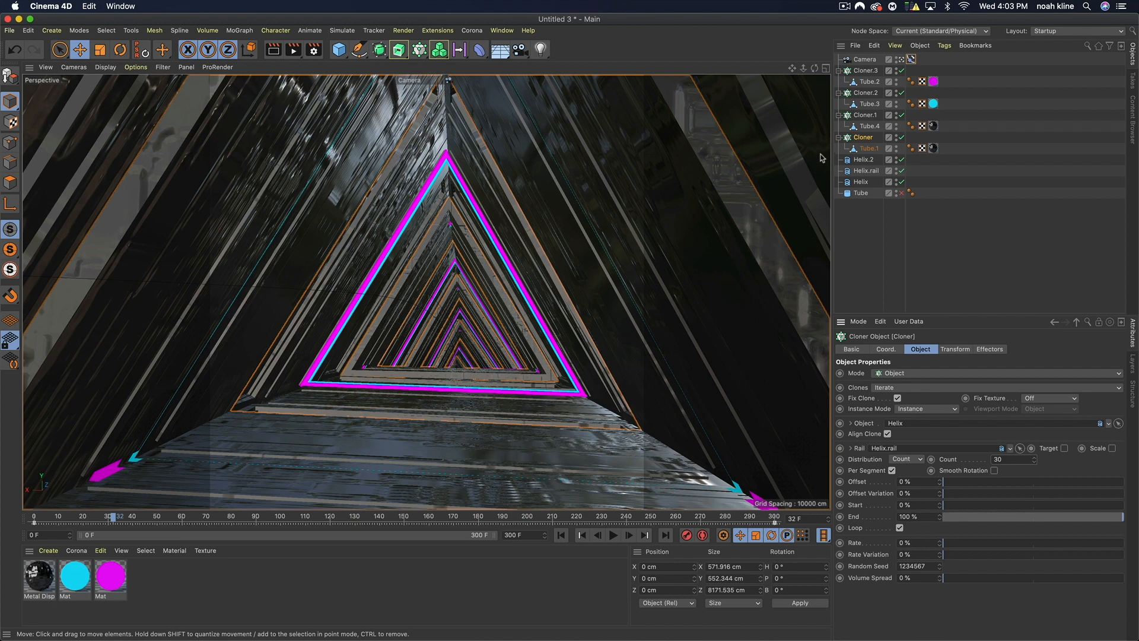
Scale the magenta ring Tube.2 down slightly to about 133 x 153 x 8 cm in the four-view layout.
{"action": "left_click", "coordinate": [868, 82]}
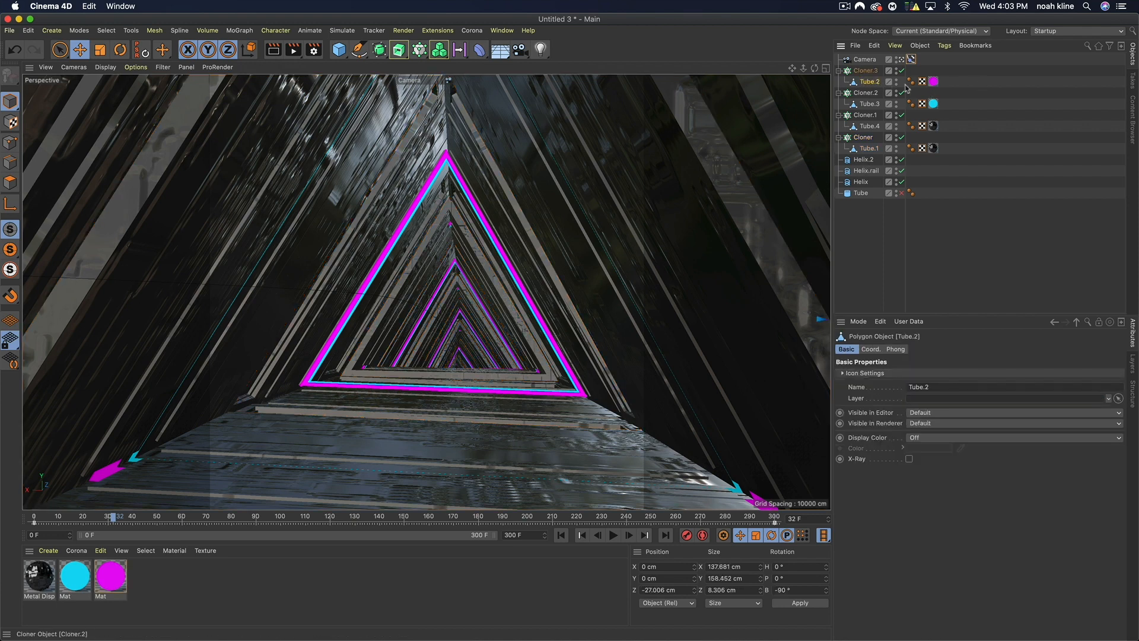
{"action": "left_click", "coordinate": [826, 68]}
{"action": "mouse_move", "coordinate": [804, 68]}
{"action": "left_mouse_down"}
{"action": "mouse_move", "coordinate": [860, 67]}
{"action": "mouse_move", "coordinate": [792, 63]}
{"action": "left_mouse_up"}
{"action": "left_click_drag", "start_coordinate": [629, 180], "coordinate": [616, 148]}
{"action": "key", "text": "t"}
{"action": "left_click_drag", "start_coordinate": [768, 139], "coordinate": [749, 140]}
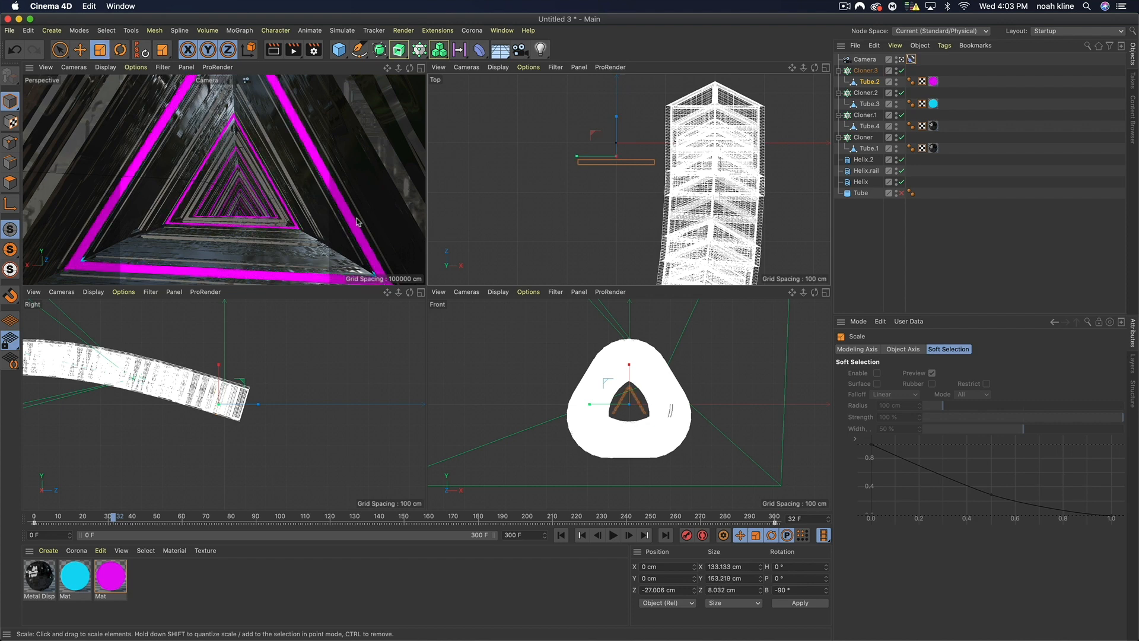
Scale the cyan ring Tube.3 to about 135 x 155 x 2 cm and return to the full camera view.
{"action": "left_click", "coordinate": [870, 103]}
{"action": "left_click_drag", "start_coordinate": [722, 148], "coordinate": [713, 152]}
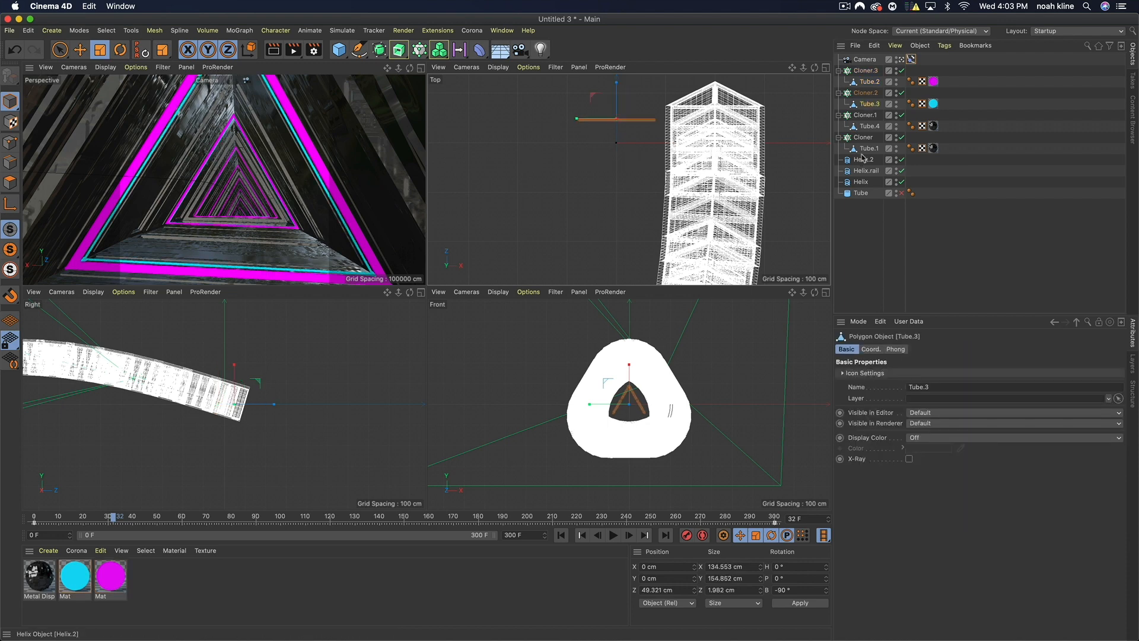
{"action": "left_click", "coordinate": [421, 69]}
{"action": "key", "text": "e"}
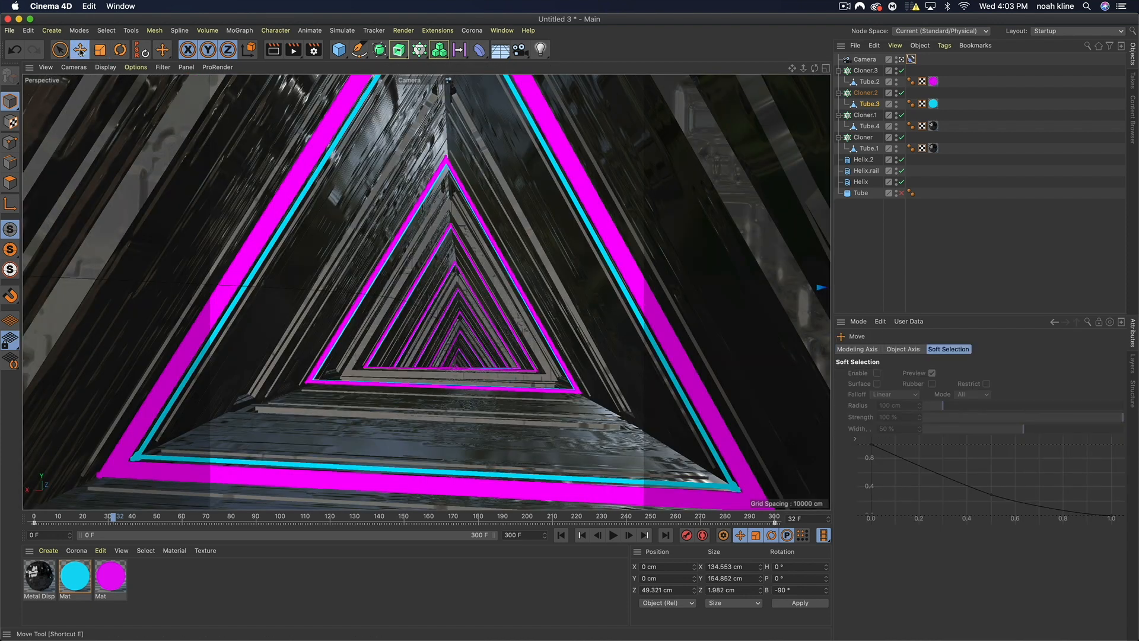
Try a Count of 60 on Cloner, set it back to 30 and clear the selection.
{"action": "left_click", "coordinate": [866, 137]}
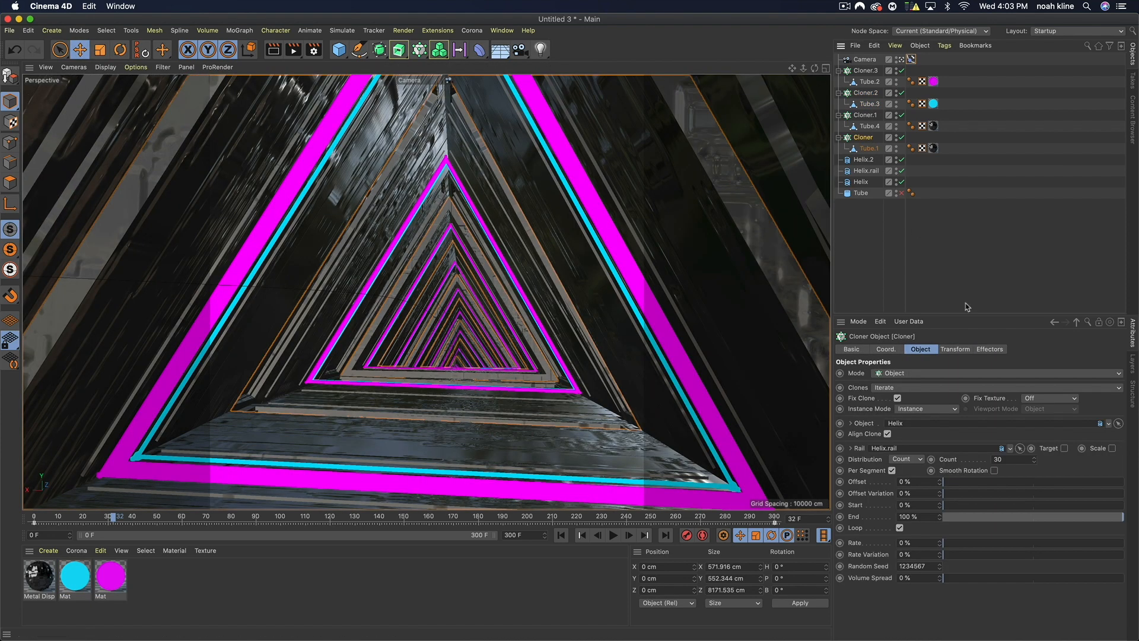
{"action": "left_click", "coordinate": [1007, 460]}
{"action": "type", "text": "60"}
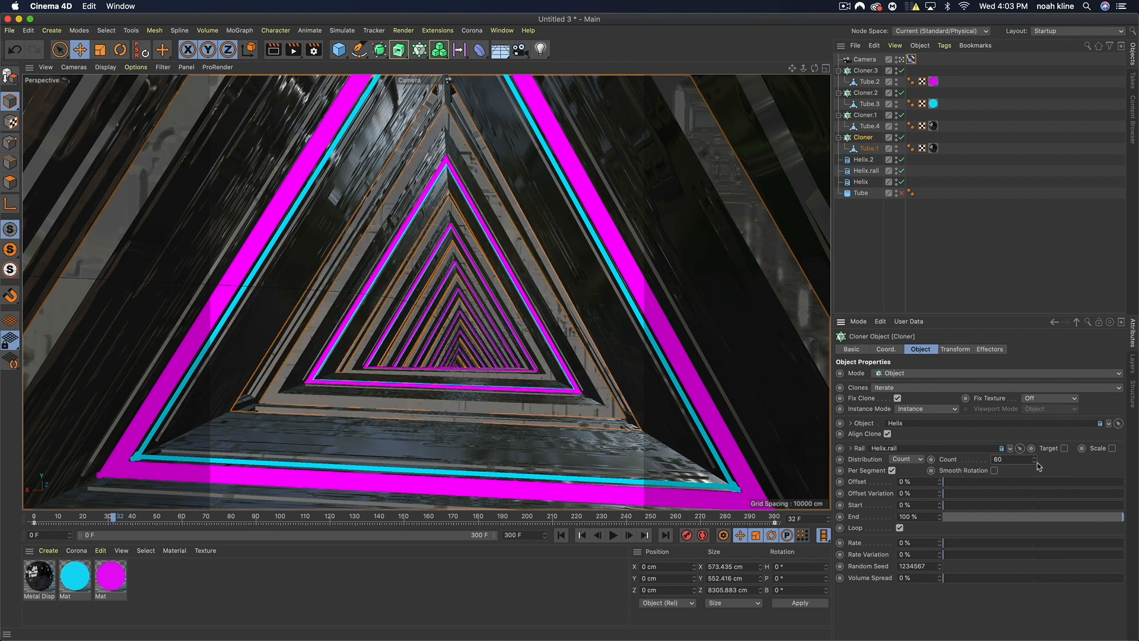
{"action": "left_click_drag", "start_coordinate": [1017, 459], "coordinate": [906, 459]}
{"action": "type", "text": "30"}
{"action": "key", "text": "Return"}
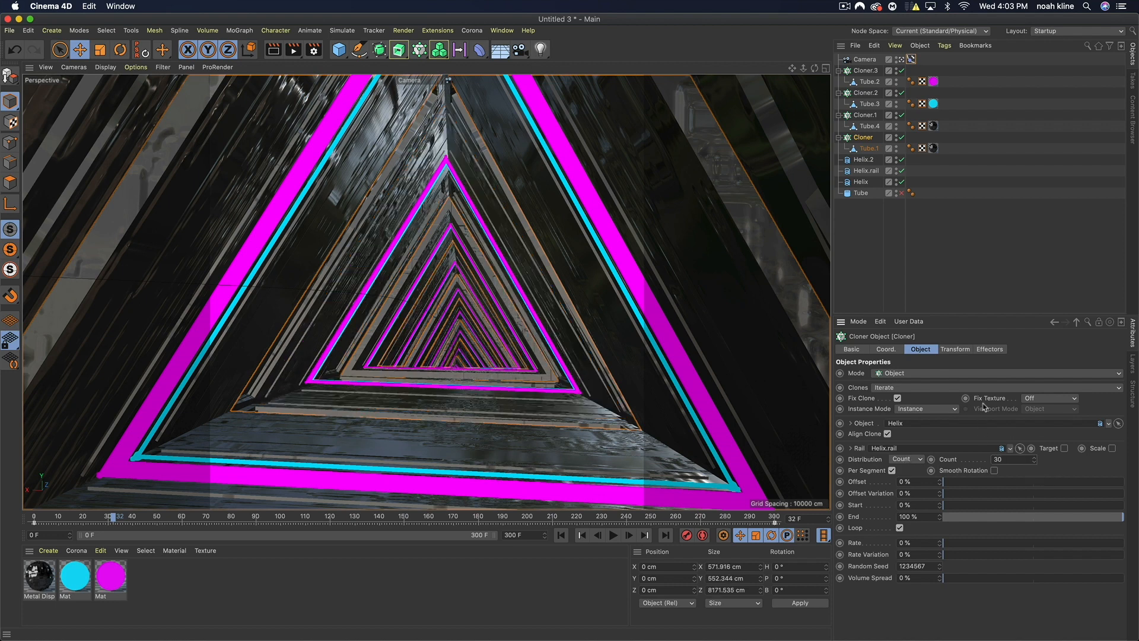
{"action": "left_click", "coordinate": [1023, 253]}
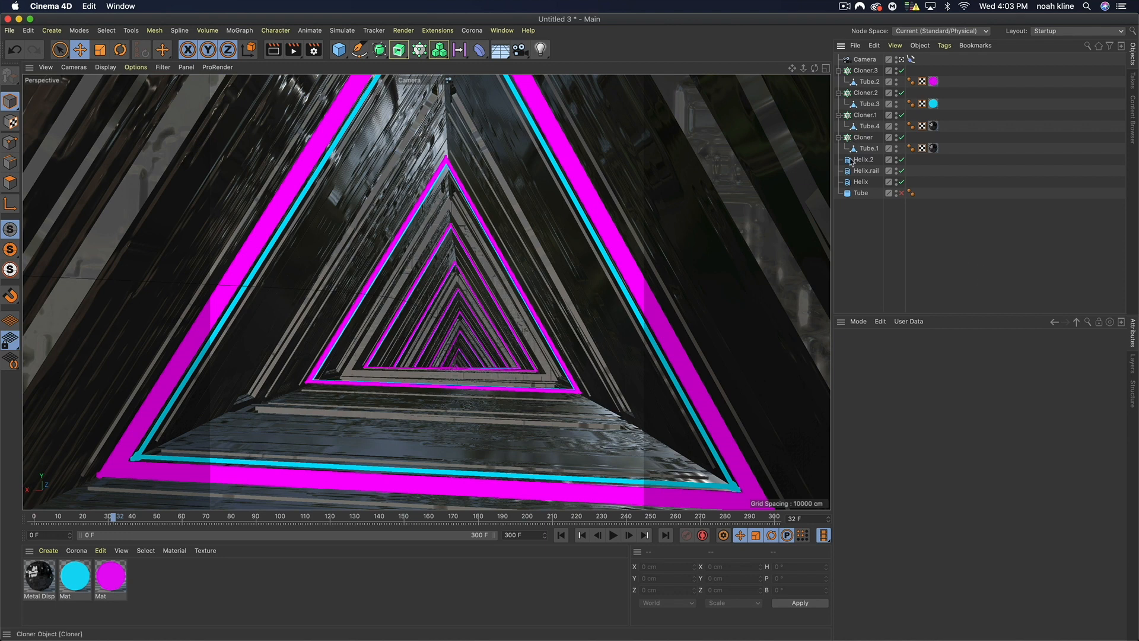
Try Counts of 30 and 40 for Cloner.2 and preview the animation from frame 0.
{"action": "left_click", "coordinate": [882, 94]}
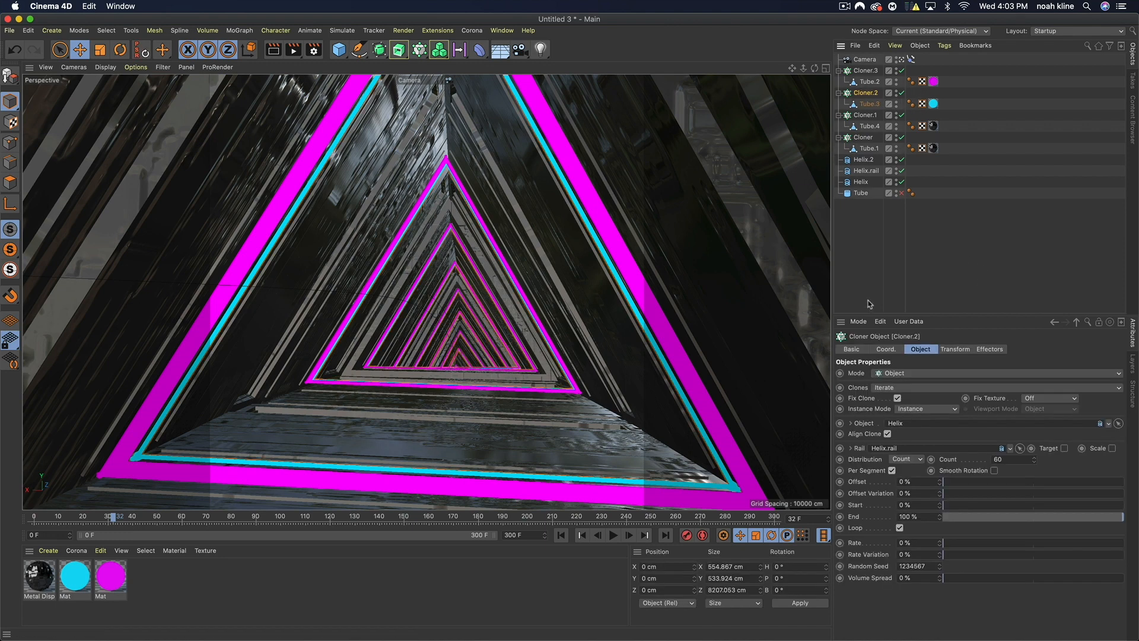
{"action": "double_click", "coordinate": [1005, 460]}
{"action": "type", "text": "30"}
{"action": "key", "text": "Return"}
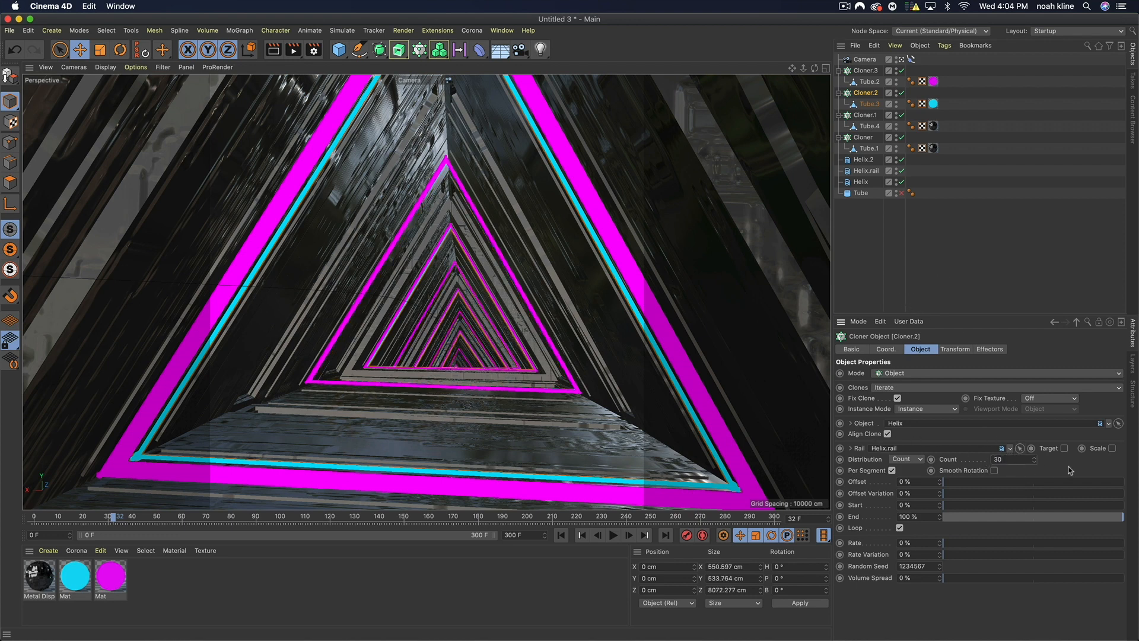
{"action": "double_click", "coordinate": [1006, 461]}
{"action": "type", "text": "40"}
{"action": "key", "text": "Return"}
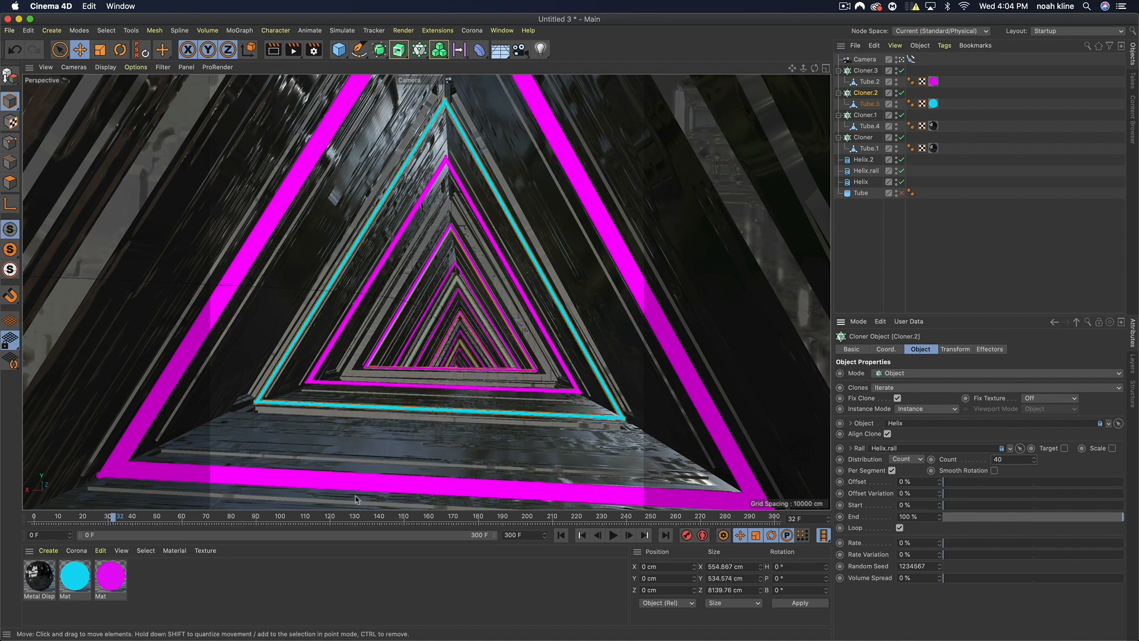
{"action": "left_click_drag", "start_coordinate": [74, 517], "coordinate": [8, 517]}
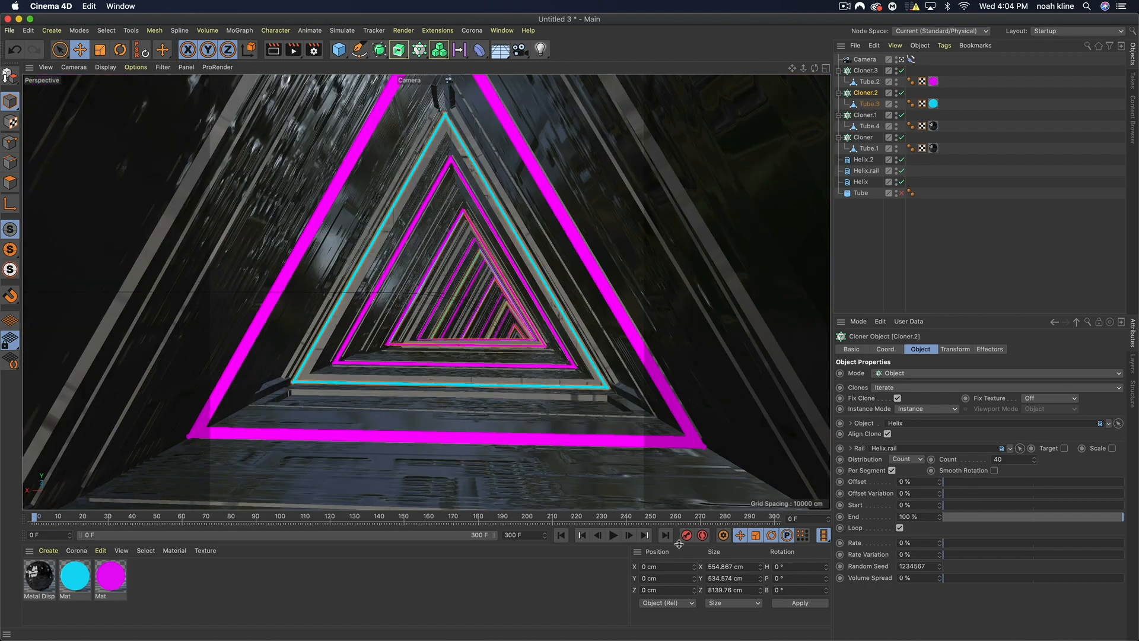
{"action": "left_click", "coordinate": [613, 536]}
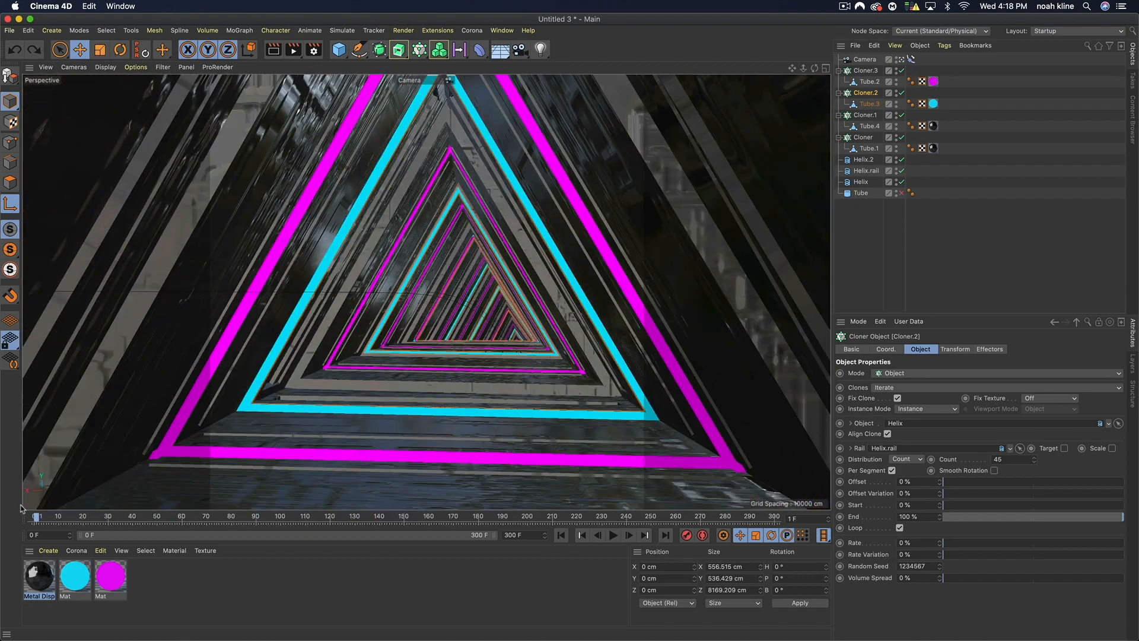
Return the animation to frame 0 and set the Count of Cloner.2 to 60.
{"action": "left_click_drag", "start_coordinate": [21, 508], "coordinate": [19, 509]}
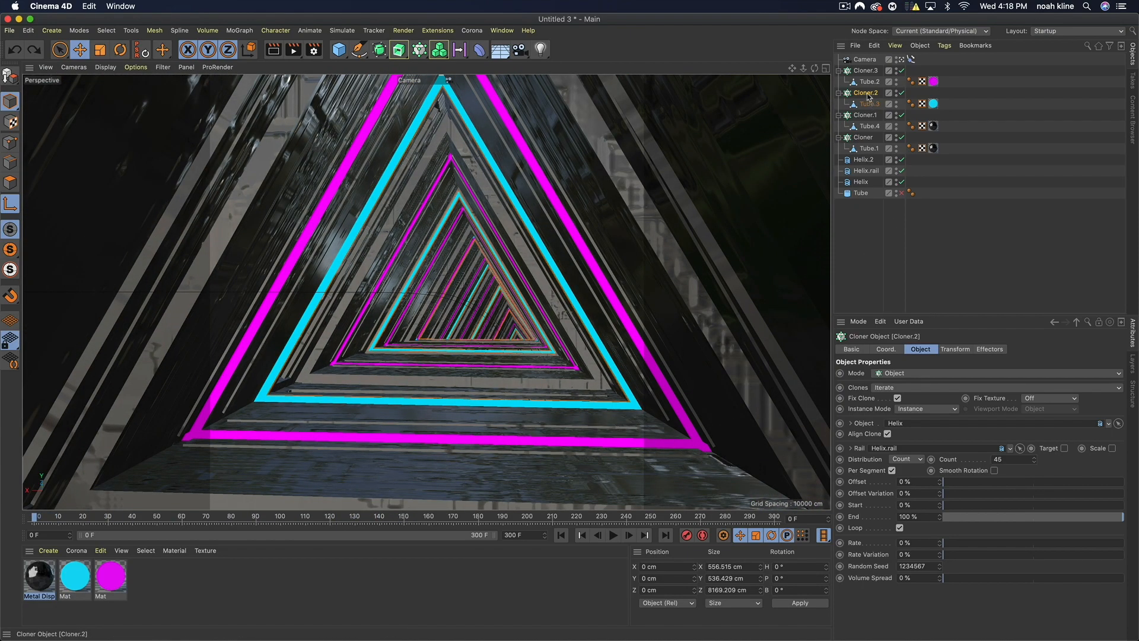
{"action": "double_click", "coordinate": [999, 459]}
{"action": "type", "text": "60"}
{"action": "key", "text": "Return"}
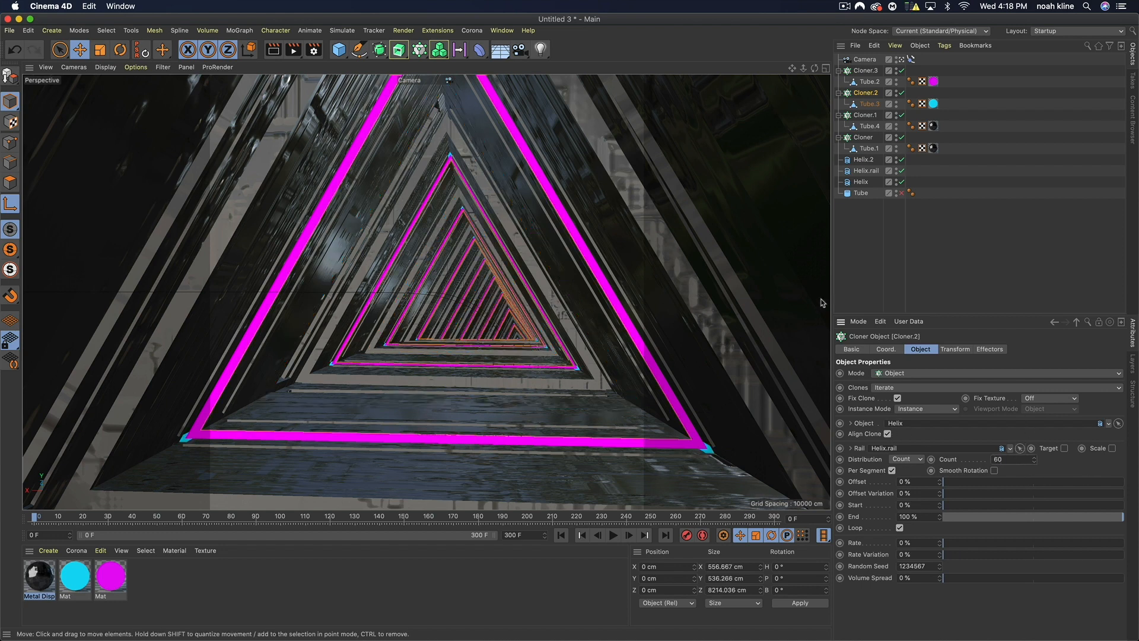
Scale the cyan ring Tube.3 along Z in the Top view to a thickness of about 3.8 cm.
{"action": "left_click", "coordinate": [825, 68]}
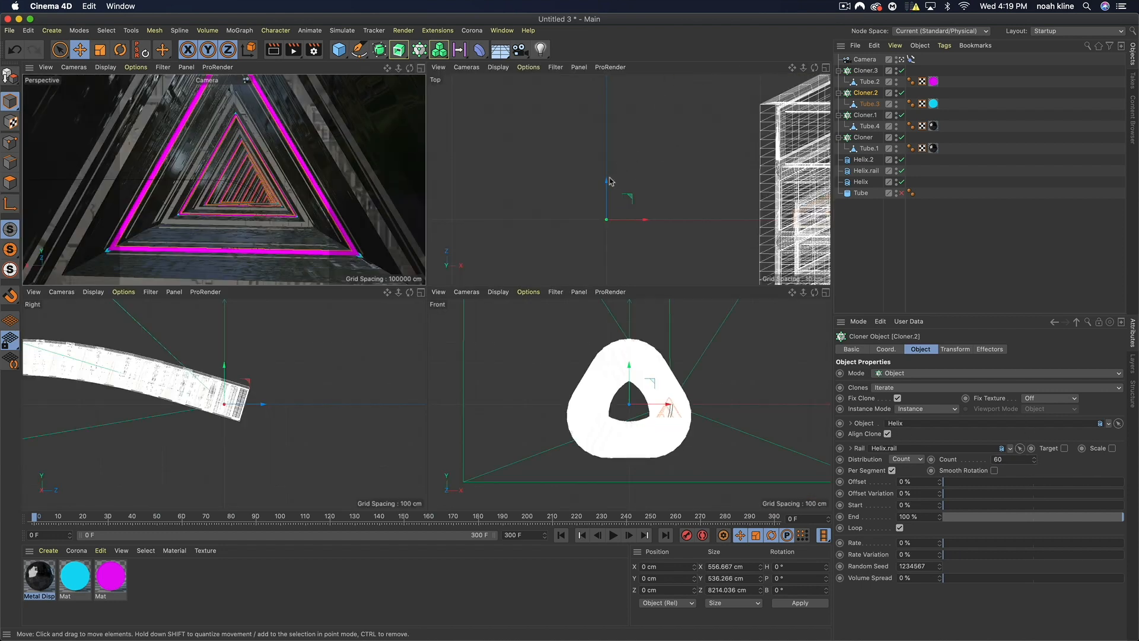
{"action": "left_click", "coordinate": [870, 103]}
{"action": "key", "text": "t"}
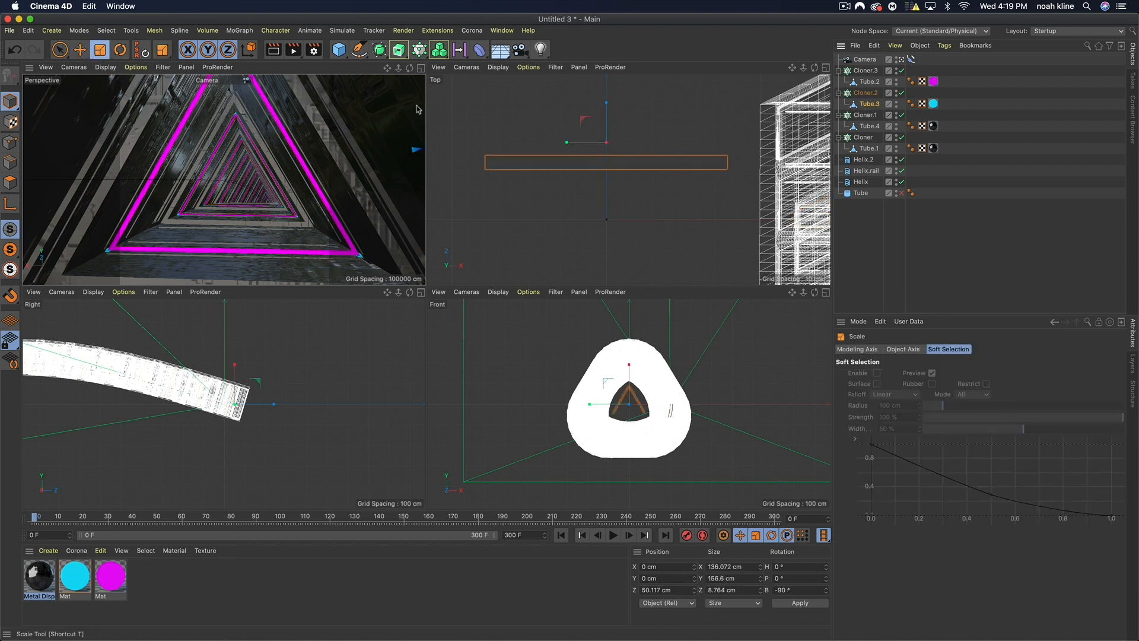
{"action": "left_click_drag", "start_coordinate": [608, 106], "coordinate": [610, 129]}
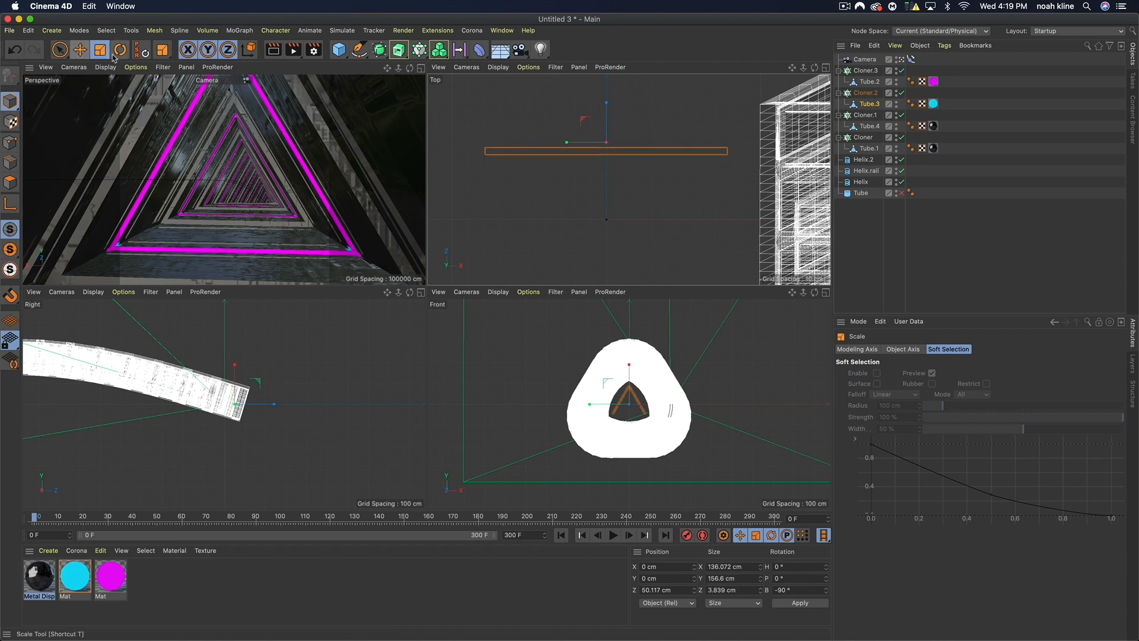
Move only the axis of Tube.3 along Z to about 16.6 cm and return to the full camera view.
{"action": "left_click", "coordinate": [80, 50]}
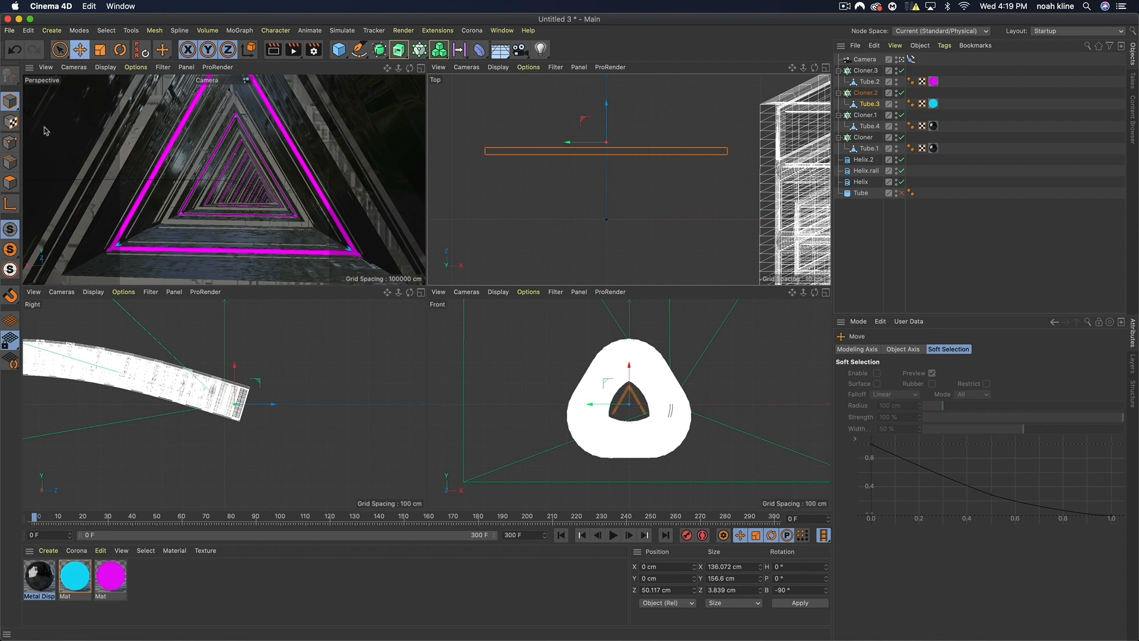
{"action": "left_click", "coordinate": [12, 204]}
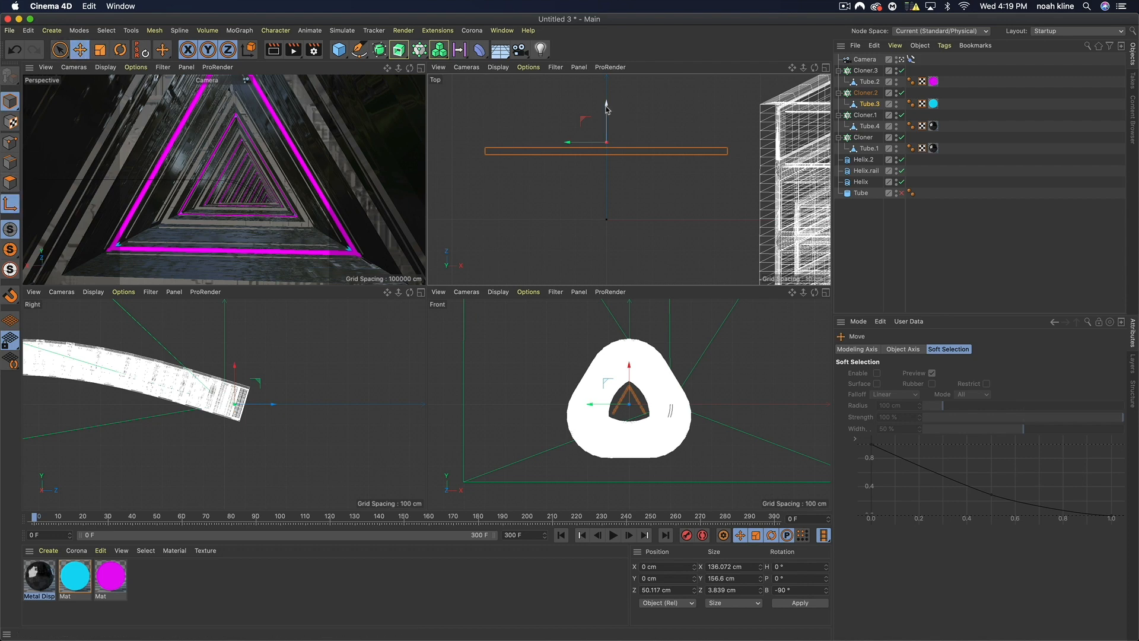
{"action": "left_click_drag", "start_coordinate": [606, 107], "coordinate": [609, 161]}
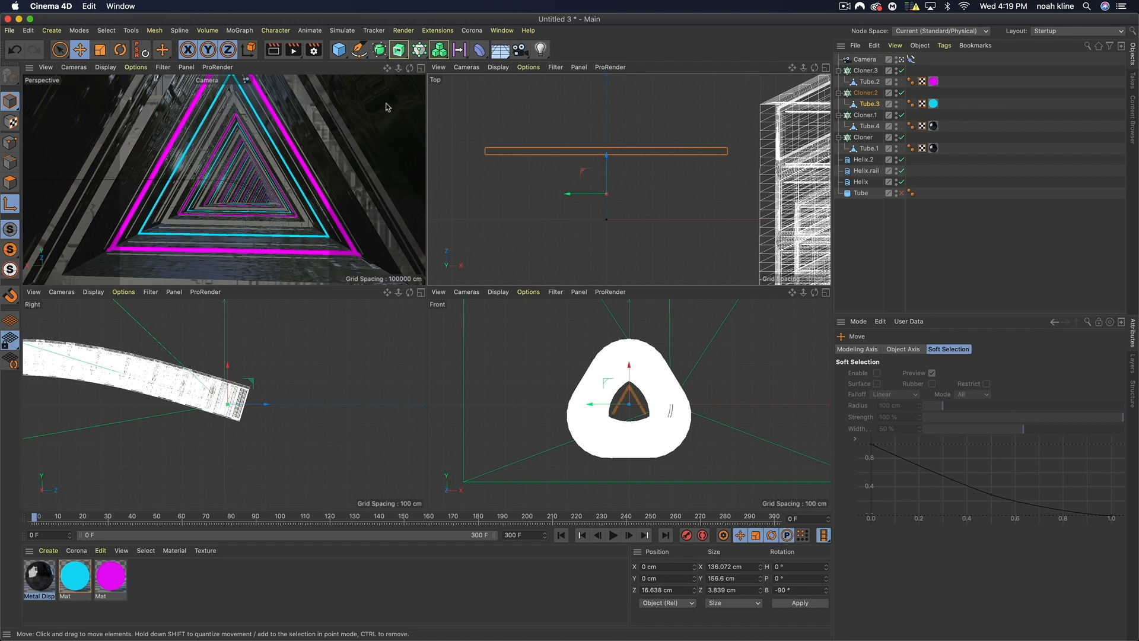
{"action": "left_click", "coordinate": [421, 68]}
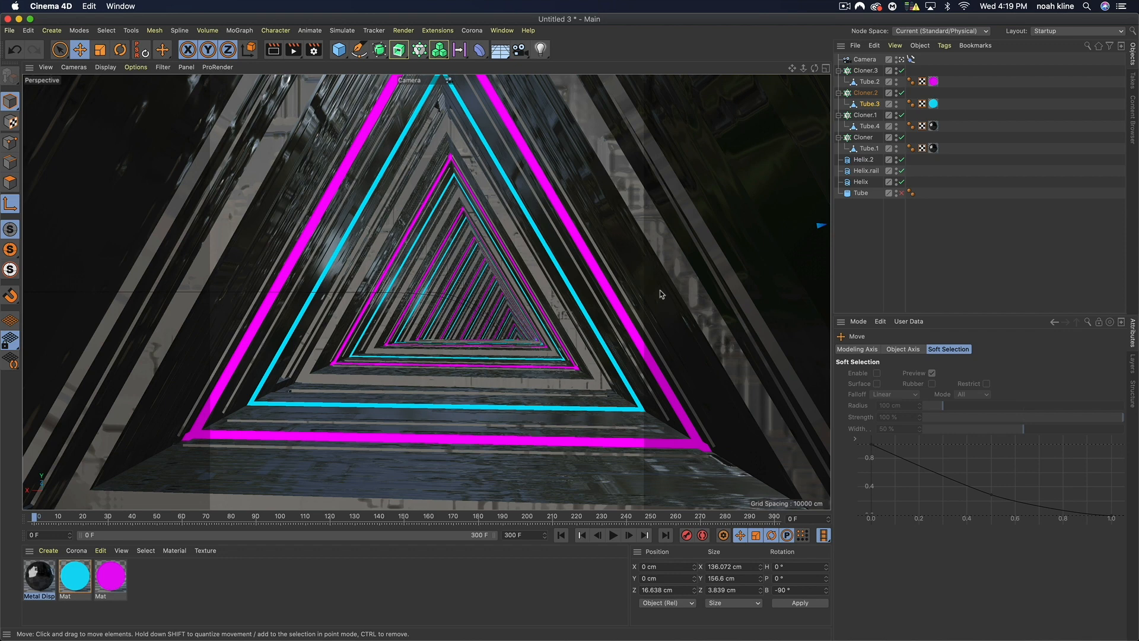
Scale the magenta ring Tube.2 uniformly to about 134 x 154 x 8 cm in the Top view.
{"action": "left_click", "coordinate": [861, 81]}
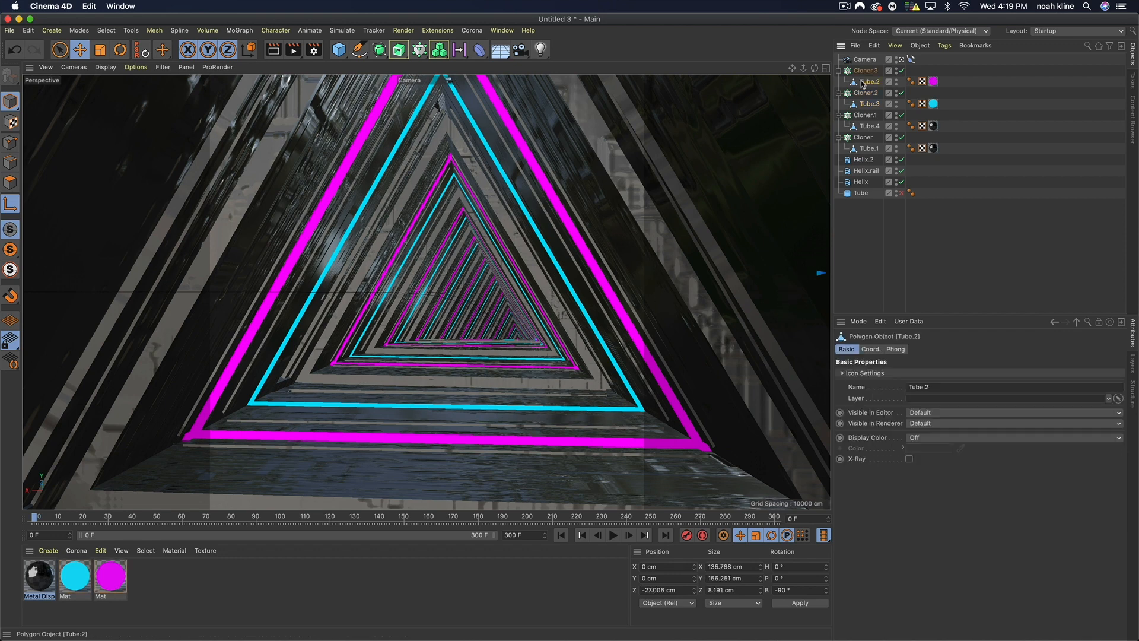
{"action": "left_click", "coordinate": [827, 69]}
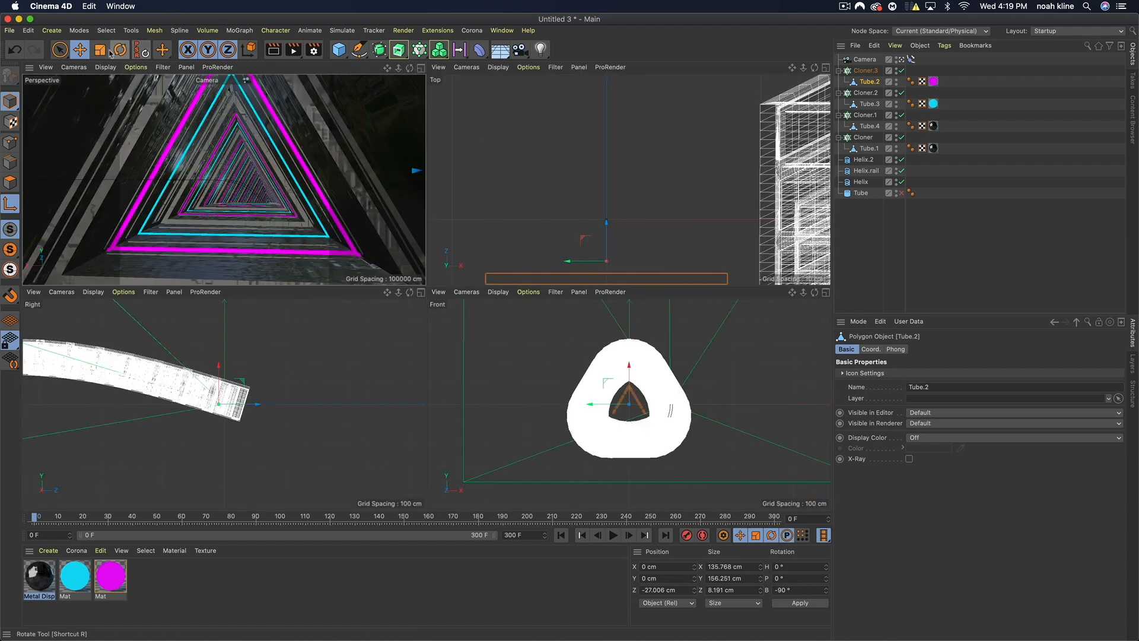
{"action": "key", "text": "t"}
{"action": "mouse_move", "coordinate": [725, 234]}
{"action": "left_mouse_down"}
{"action": "mouse_move", "coordinate": [580, 262]}
{"action": "mouse_move", "coordinate": [463, 263]}
{"action": "mouse_move", "coordinate": [748, 240]}
{"action": "mouse_move", "coordinate": [718, 237]}
{"action": "left_mouse_up"}
{"action": "key", "text": "e"}
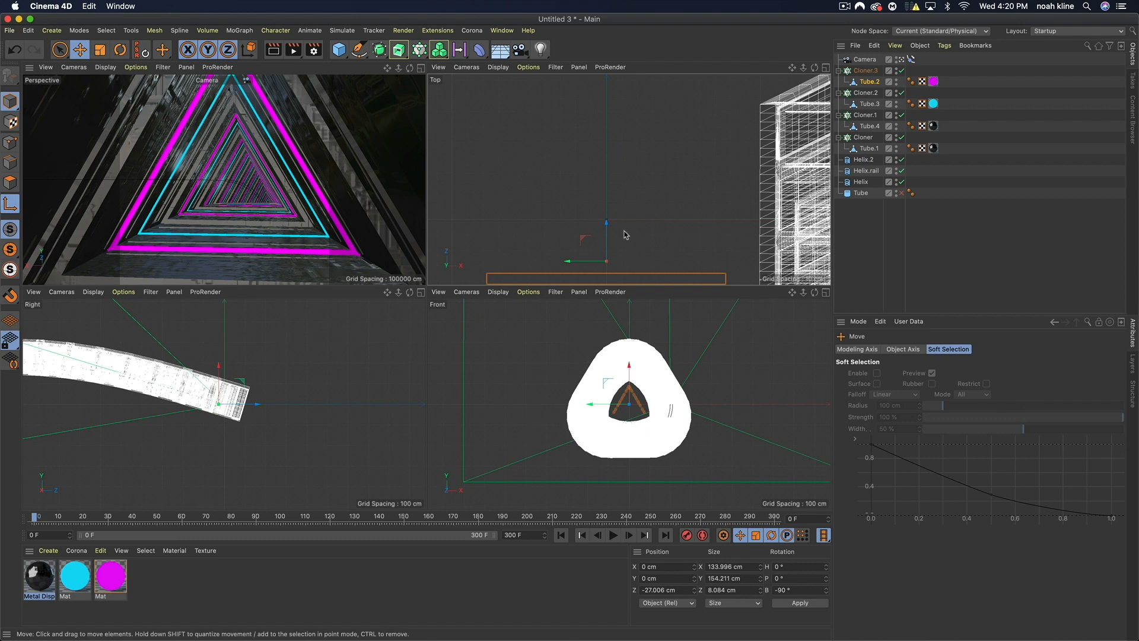
Try moving the axis of Tube.2 along Z, undo the move and return to the full camera view.
{"action": "left_click_drag", "start_coordinate": [608, 228], "coordinate": [626, 255]}
{"action": "key", "text": "super+z"}
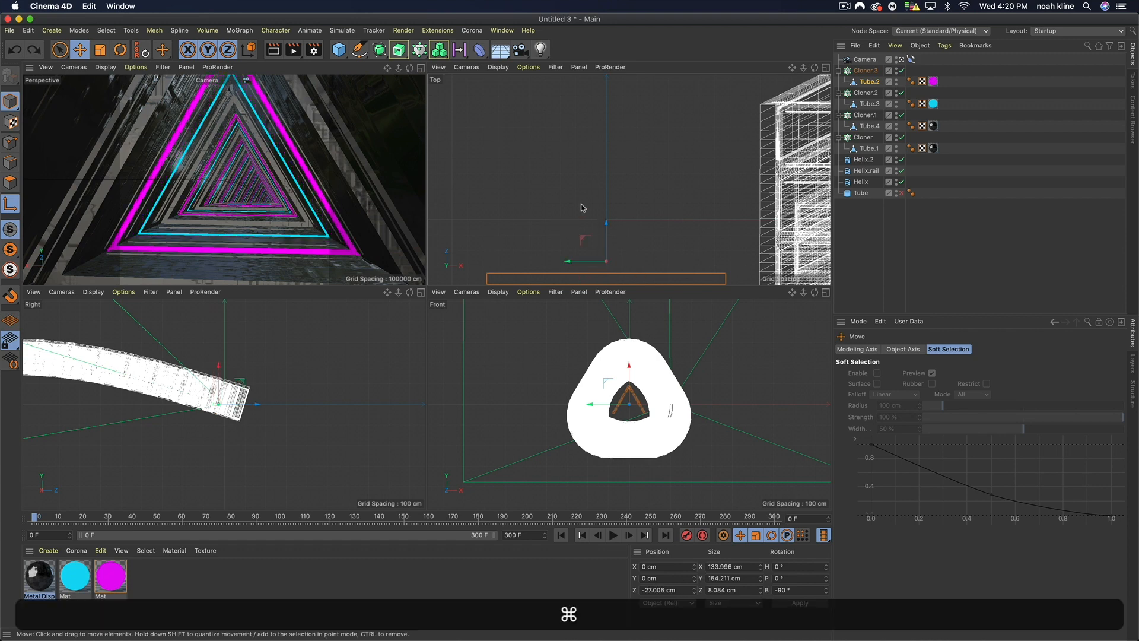
{"action": "left_click", "coordinate": [421, 68]}
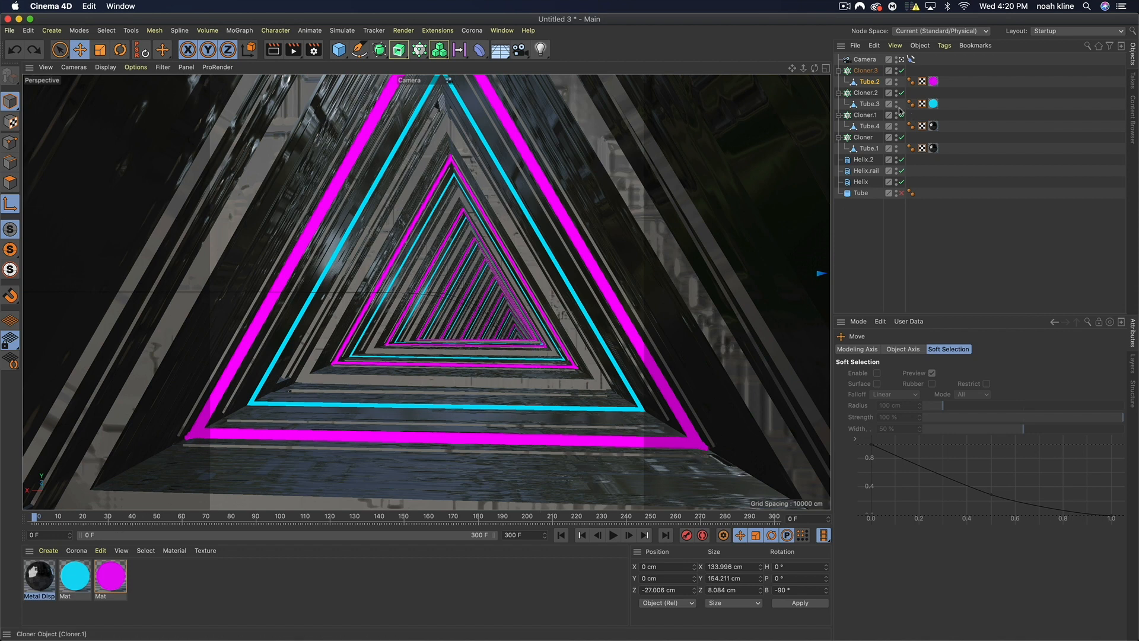
Select Tube.1 and preview the camera animation from frame 0 to check the spacing of the magenta and cyan rings.
{"action": "left_click", "coordinate": [864, 117]}
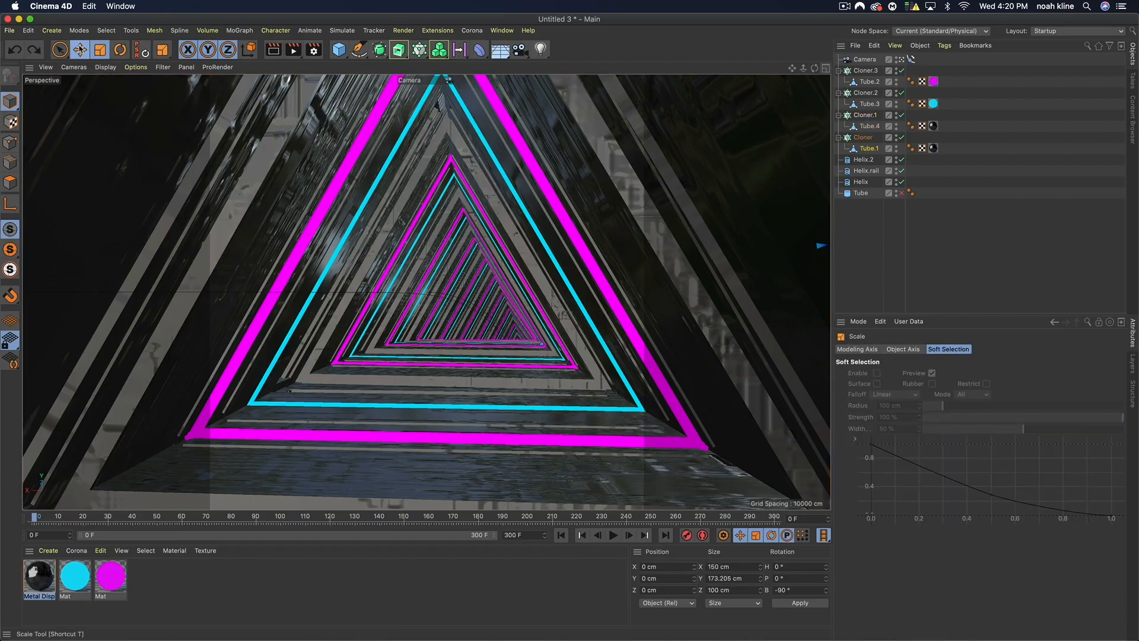
{"action": "mouse_move", "coordinate": [34, 516]}
{"action": "left_mouse_down"}
{"action": "mouse_move", "coordinate": [349, 531]}
{"action": "mouse_move", "coordinate": [791, 488]}
{"action": "mouse_move", "coordinate": [30, 504]}
{"action": "left_mouse_up"}
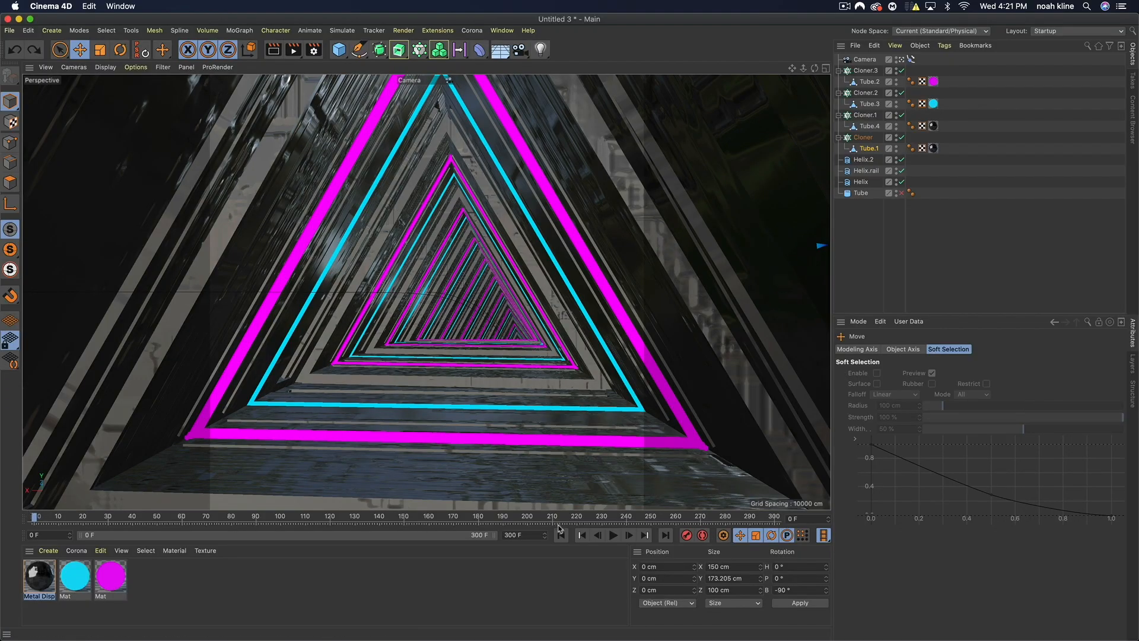
{"action": "left_click", "coordinate": [613, 535]}
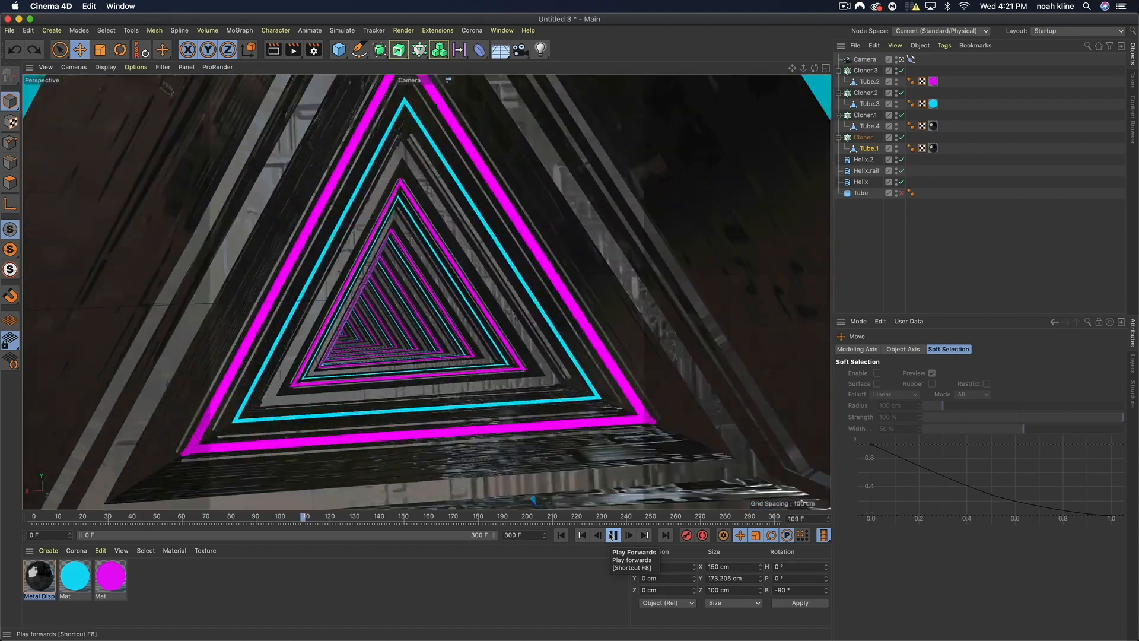
{"action": "left_click", "coordinate": [613, 535]}
Set the Count of both Cloner.3 and Cloner.2 to 30.
{"action": "left_click", "coordinate": [866, 70]}
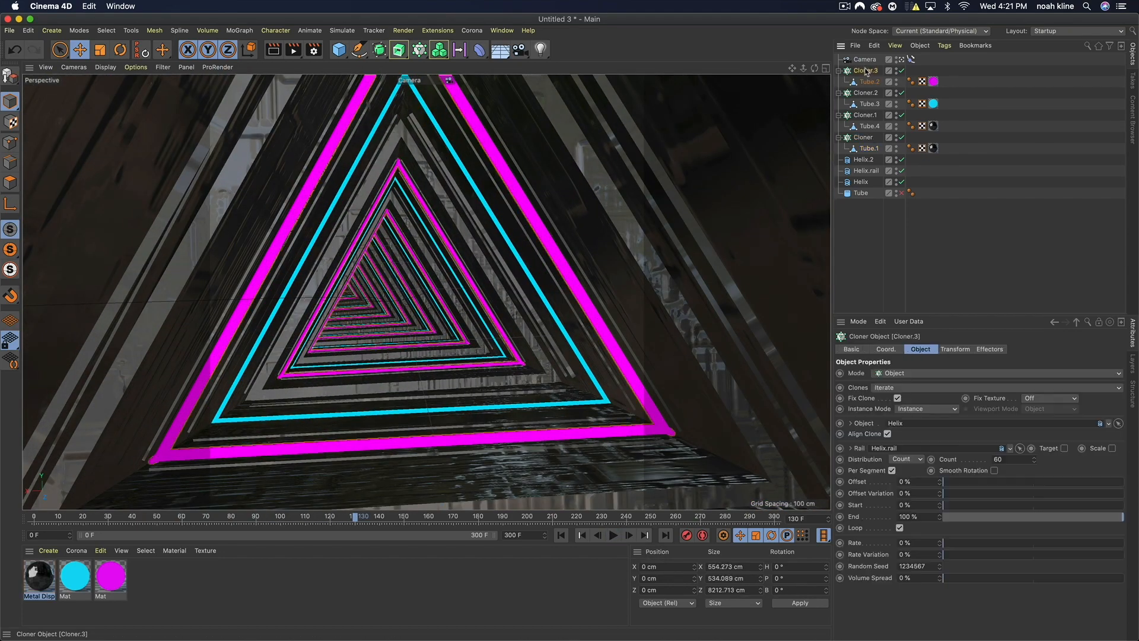
{"action": "left_click", "coordinate": [864, 93], "text": "super"}
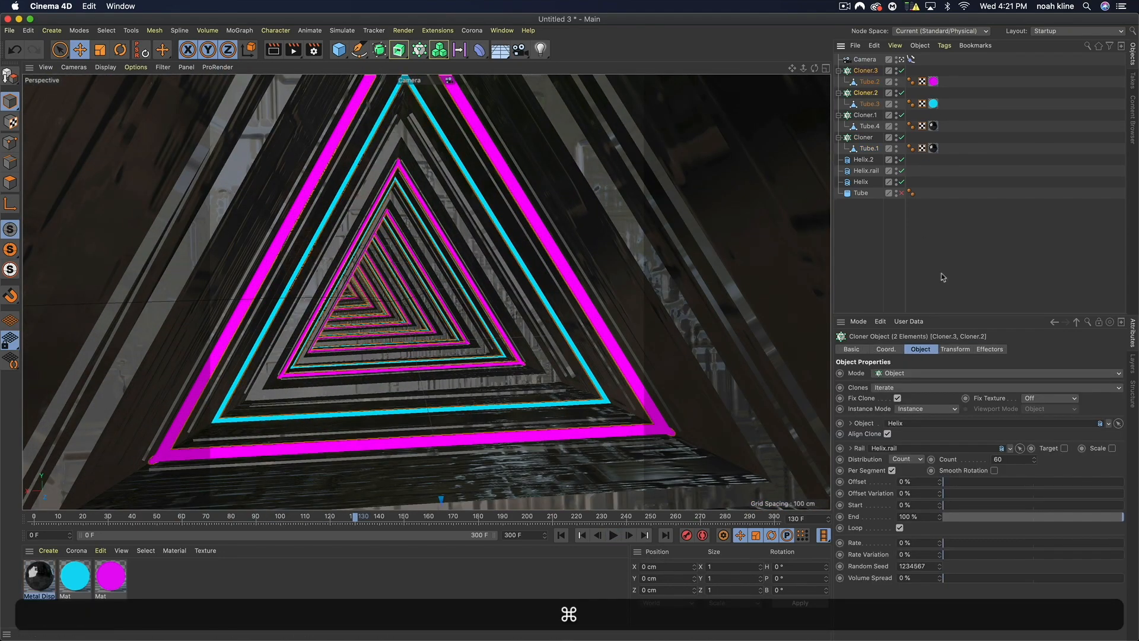
{"action": "left_click", "coordinate": [999, 459]}
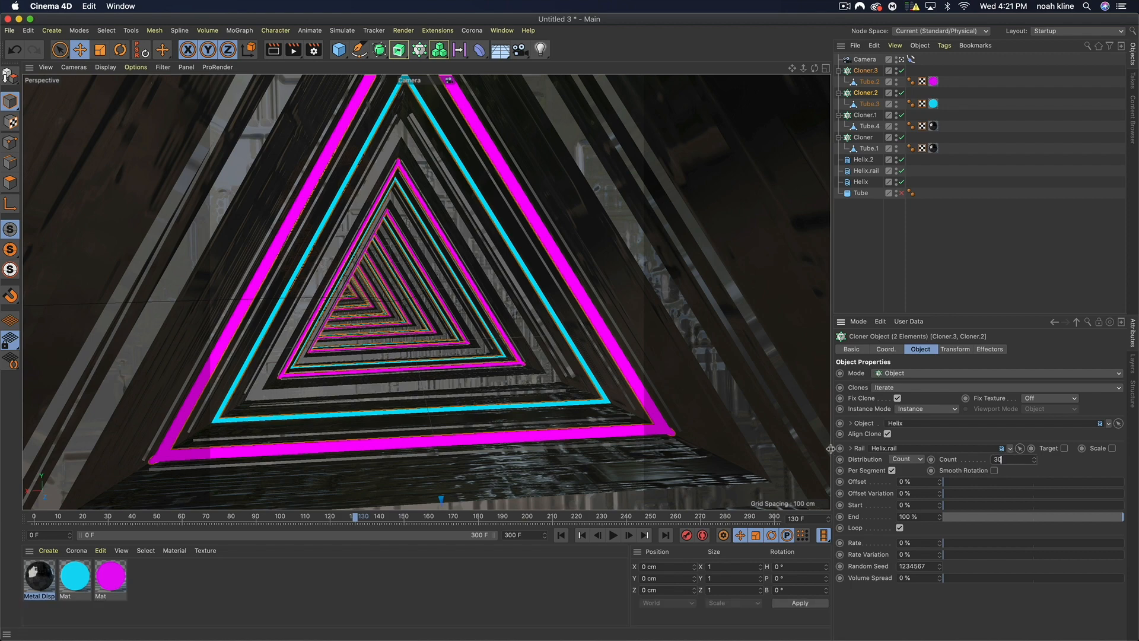
{"action": "type", "text": "30"}
{"action": "key", "text": "Return"}
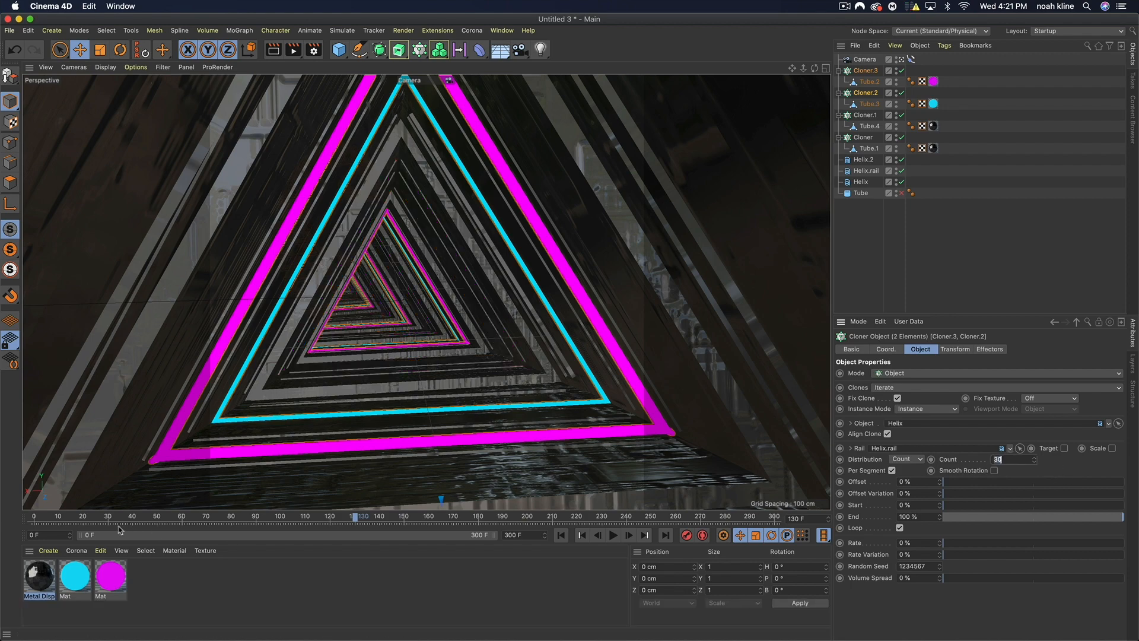
Return to frame 0 and play the animation to check the reduced ring count.
{"action": "left_click_drag", "start_coordinate": [80, 524], "coordinate": [38, 523]}
{"action": "left_click", "coordinate": [560, 535]}
{"action": "left_click", "coordinate": [615, 536]}
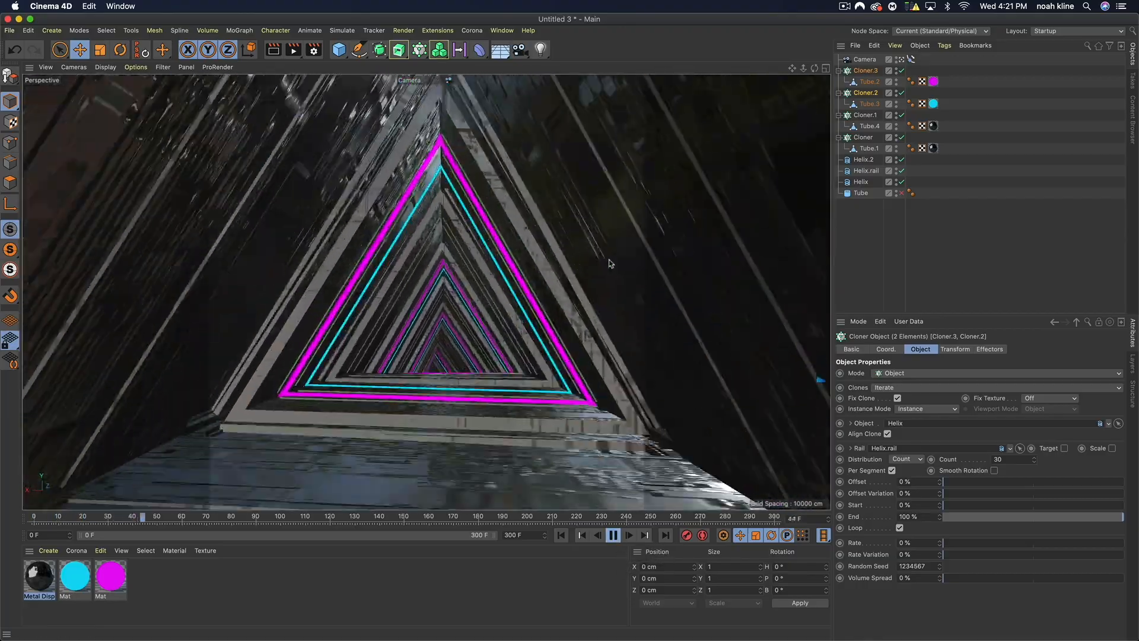